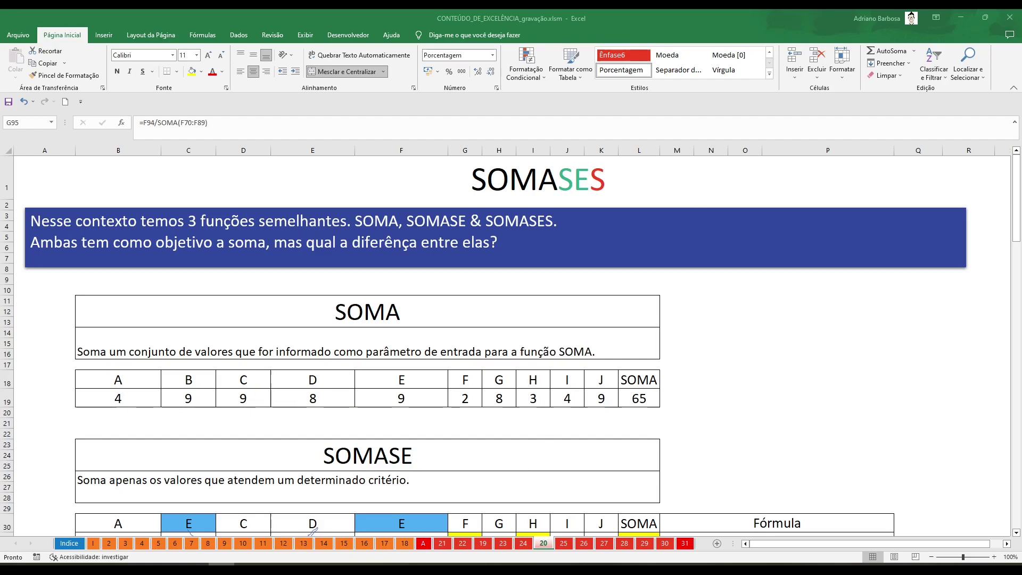
Look through sheets 23, 24 and 20, then switch to sheet 25, the Validação de Dados lesson.
click(504, 543)
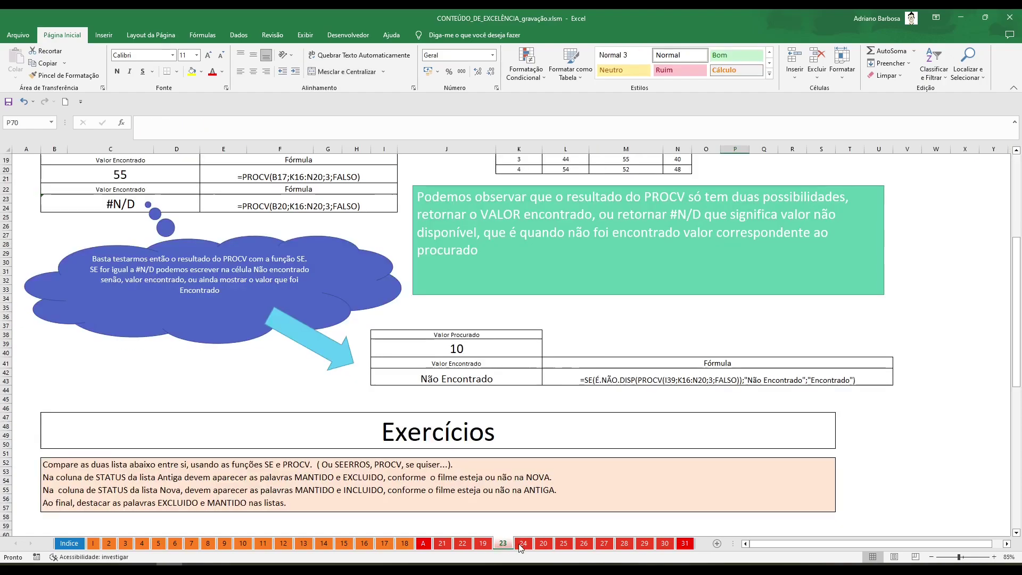
click(522, 544)
click(541, 545)
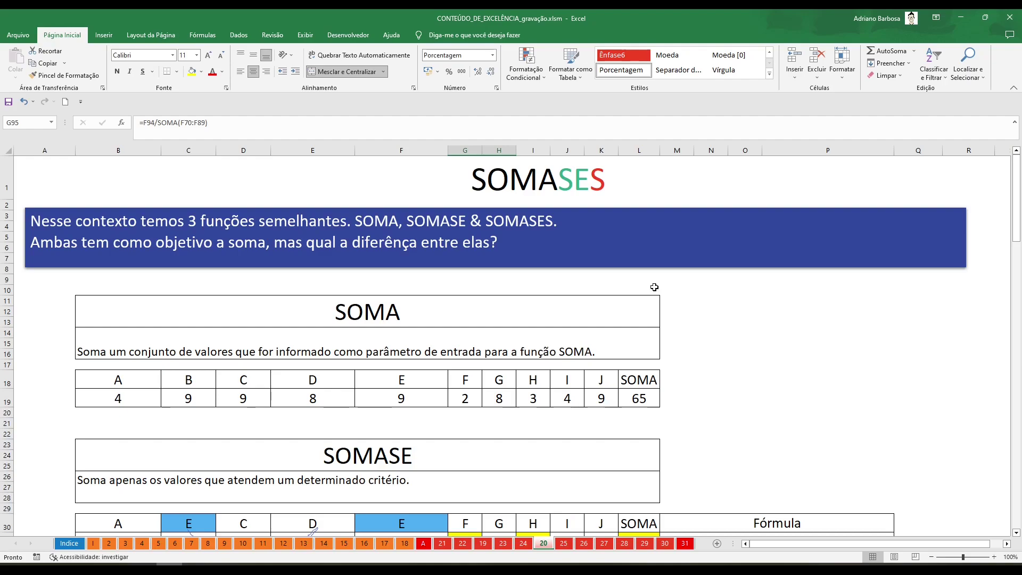
scroll(654, 287, down, 3)
scroll(654, 287, down, 2)
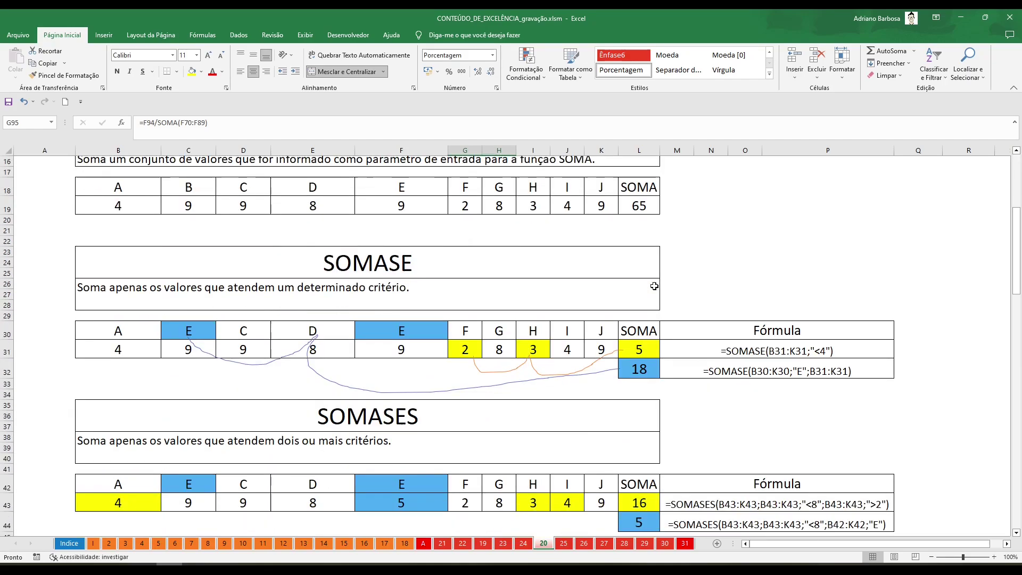
scroll(651, 286, down, 3)
scroll(651, 287, down, 4)
scroll(616, 281, down, 4)
scroll(617, 281, down, 2)
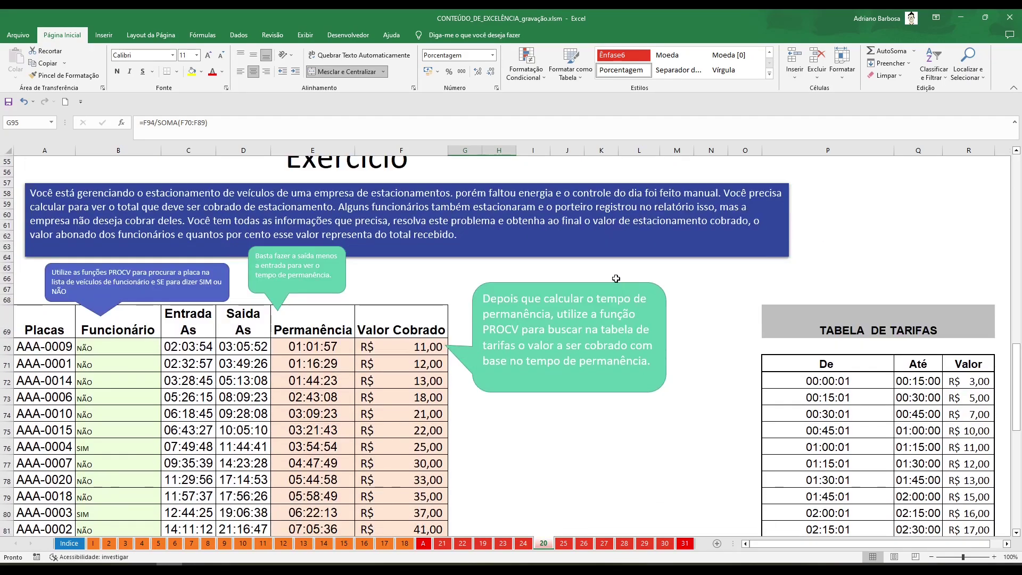
scroll(617, 281, up, 5)
scroll(616, 281, up, 7)
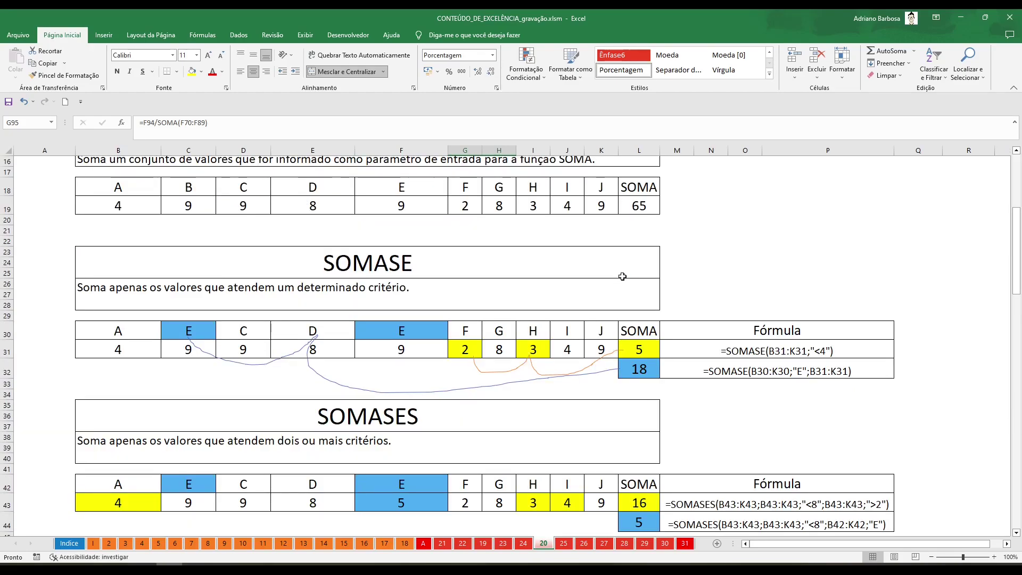
scroll(620, 278, down, 6)
scroll(622, 277, down, 5)
scroll(354, 329, down, 3)
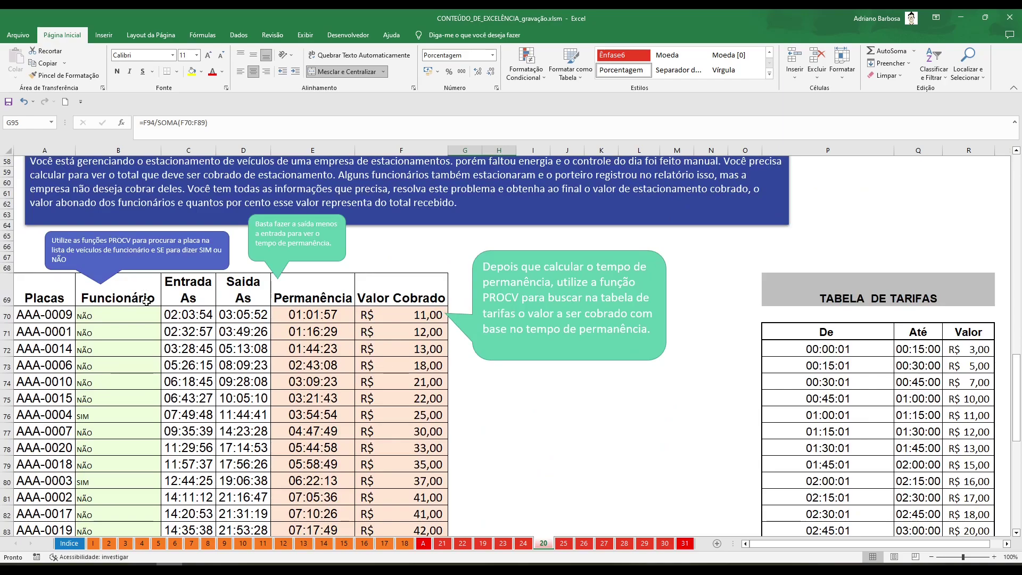
scroll(351, 347, down, 8)
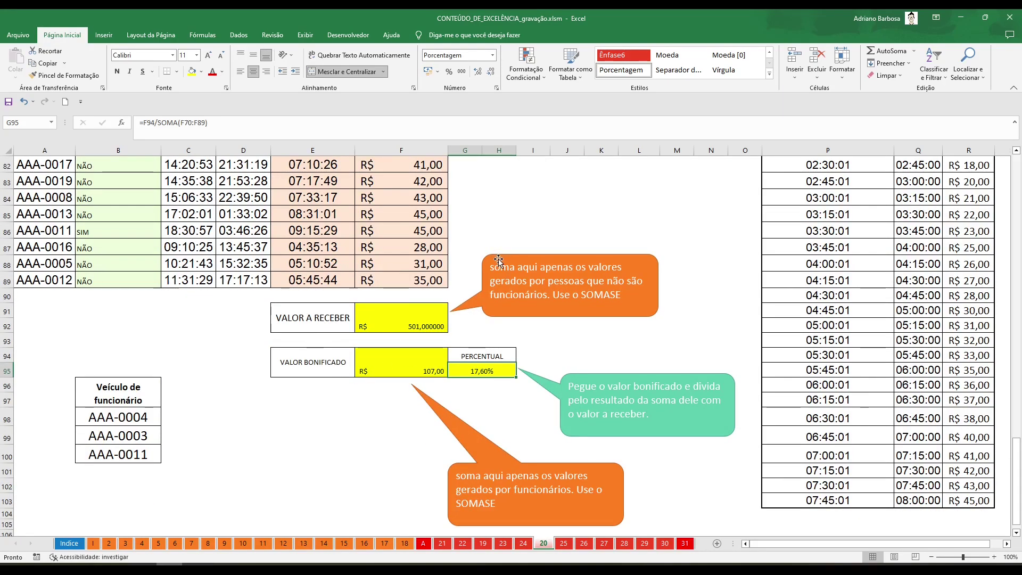
scroll(532, 275, up, 6)
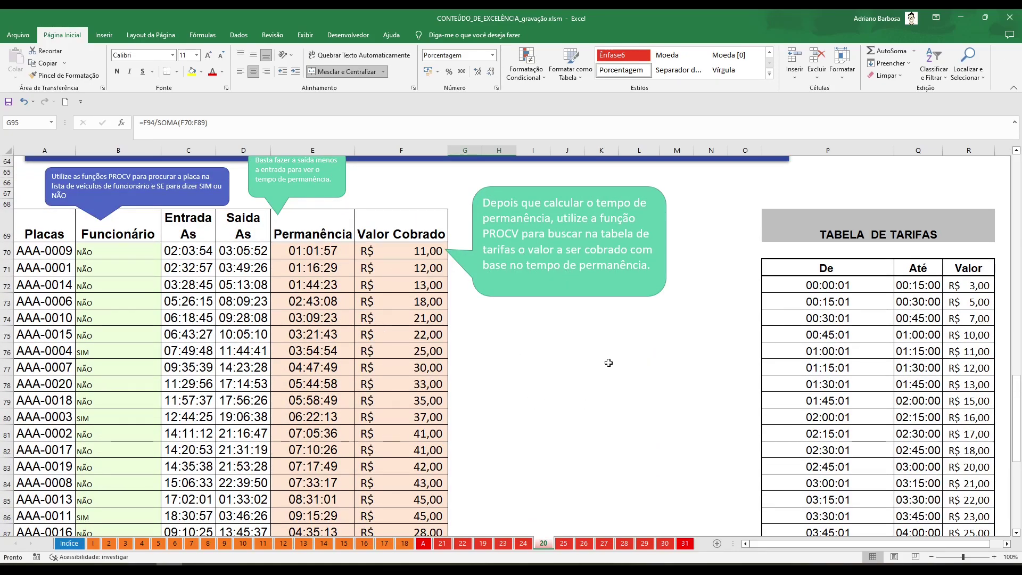
scroll(607, 360, up, 4)
scroll(566, 378, up, 1)
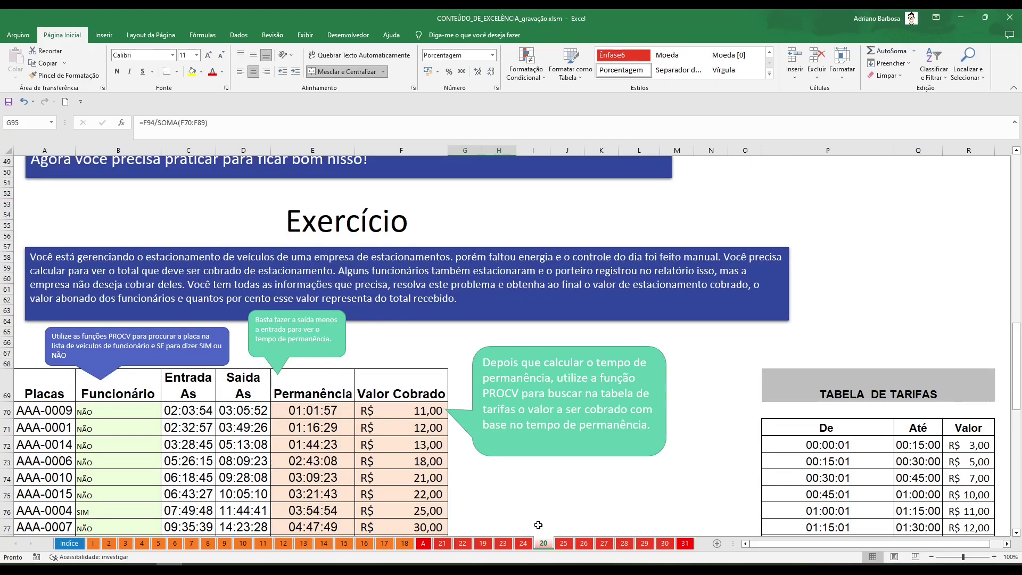
click(563, 544)
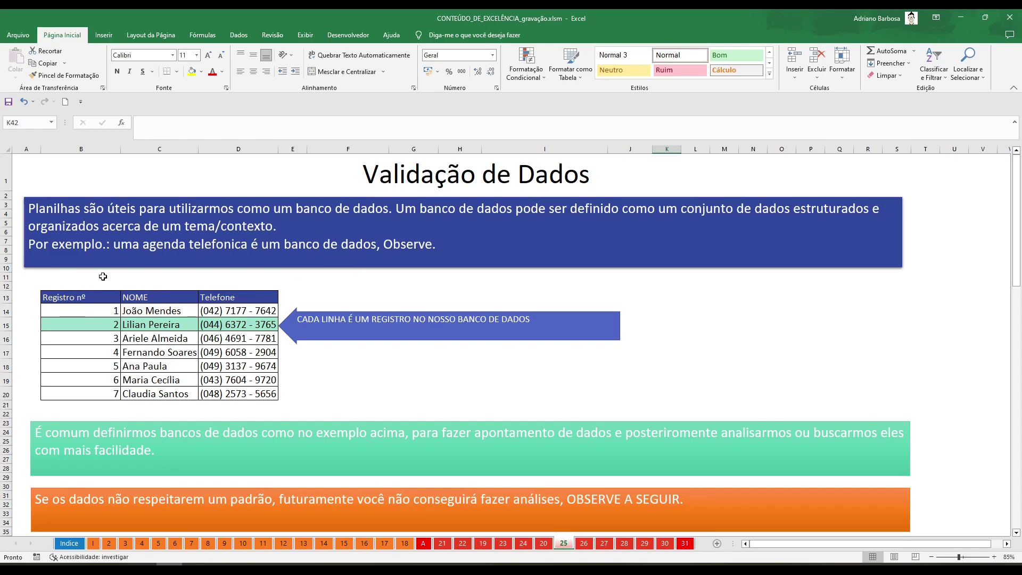
click(72, 324)
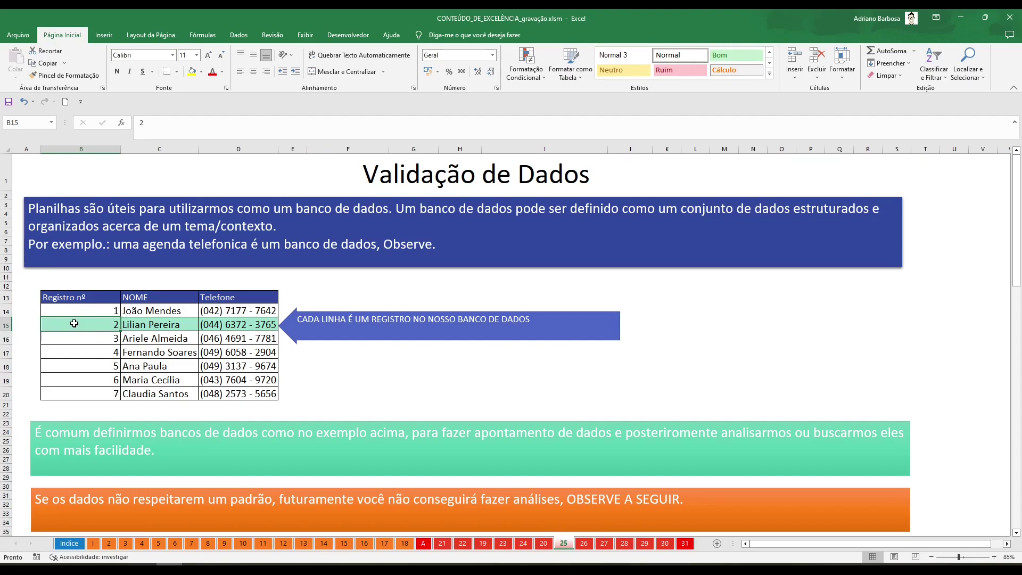
mouse_move(107, 325)
mouse_down()
mouse_move(869, 352)
mouse_move(992, 325)
mouse_up()
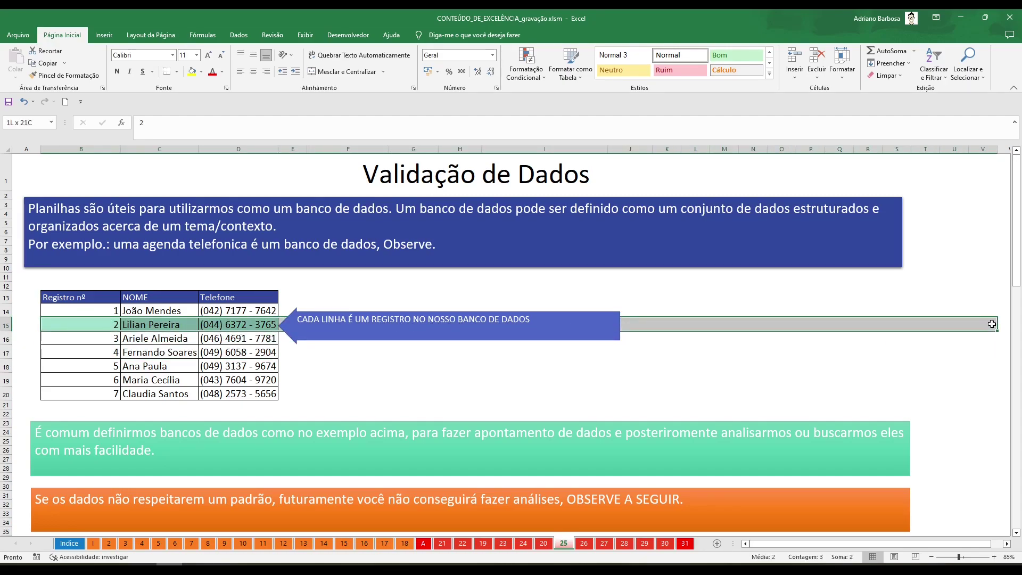
click(142, 327)
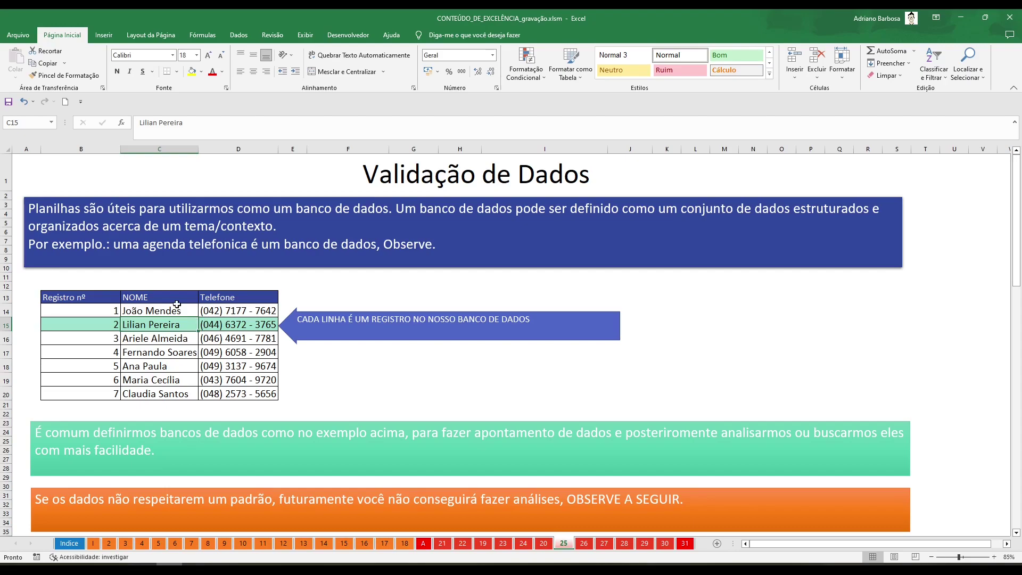
click(87, 325)
drag(87, 325, 700, 324)
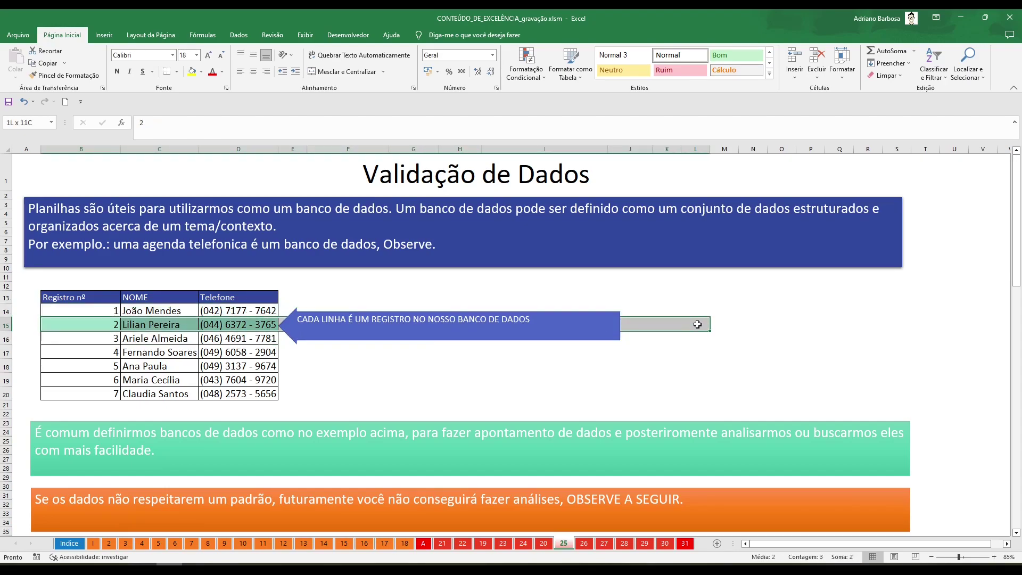
click(705, 288)
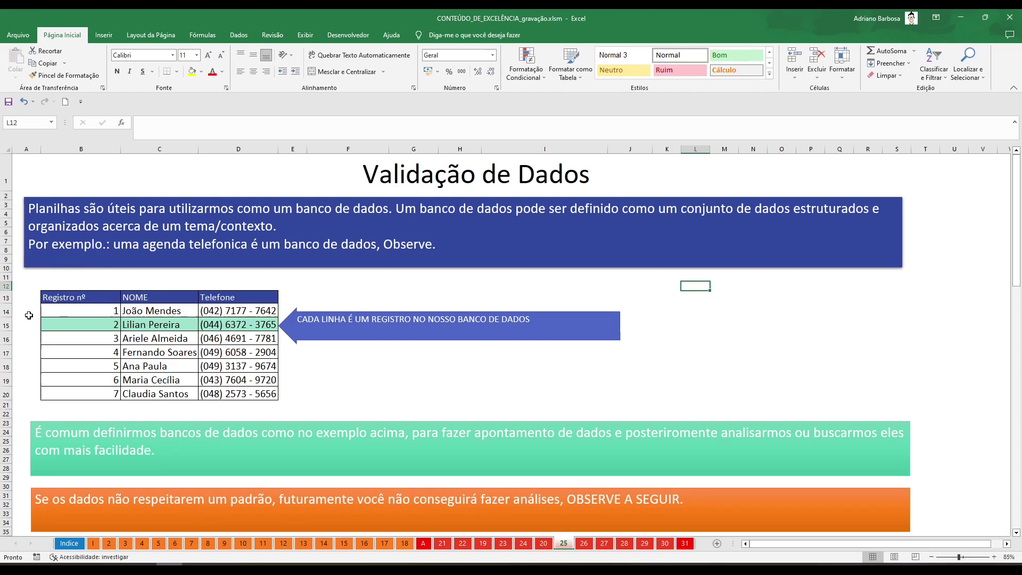
drag(59, 310, 63, 442)
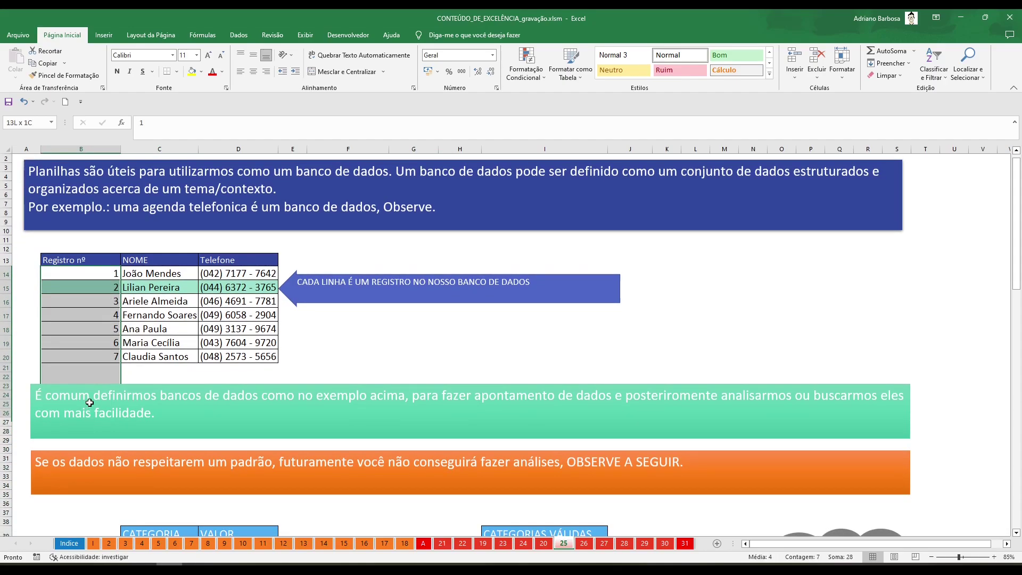
drag(64, 443, 96, 355)
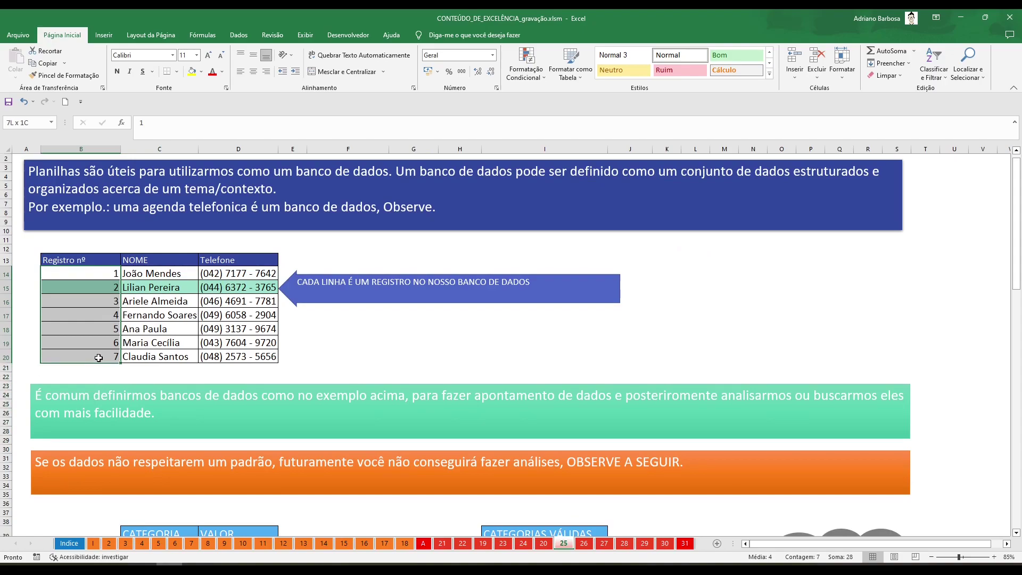
scroll(97, 356, up, 1)
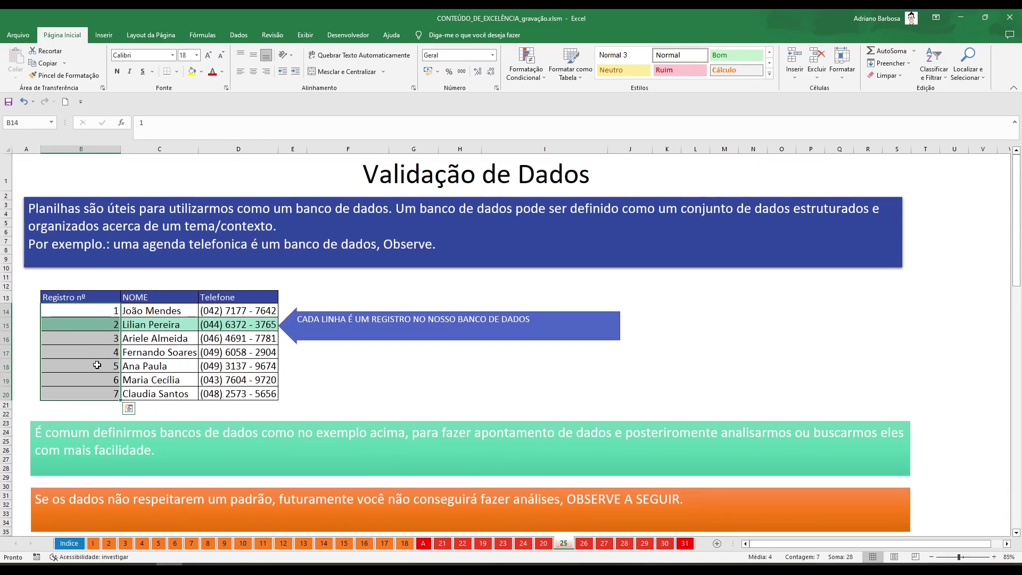
click(159, 310)
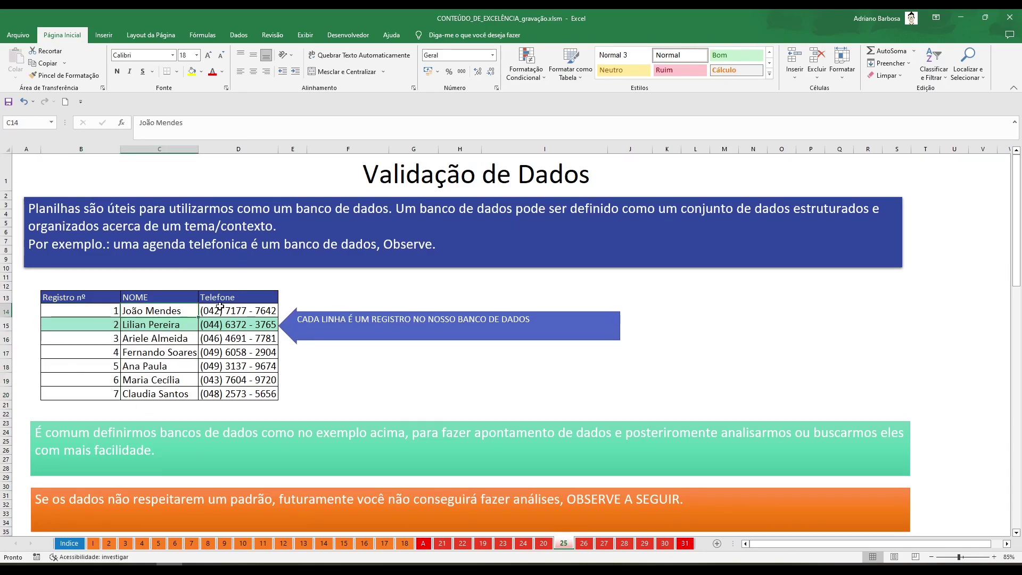
drag(95, 302, 242, 400)
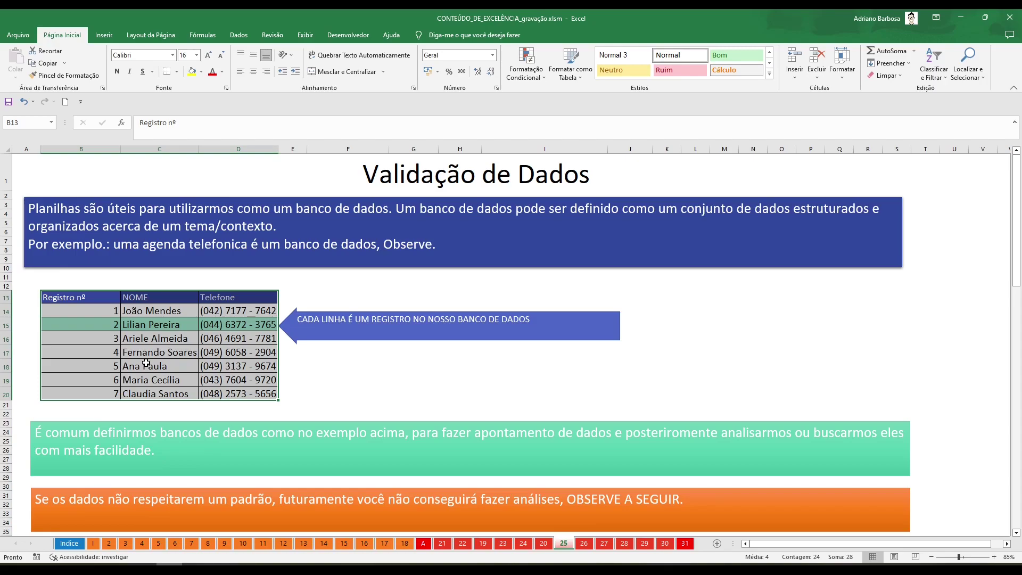
mouse_move(189, 273)
mouse_down()
mouse_move(1018, 294)
mouse_move(939, 294)
mouse_up()
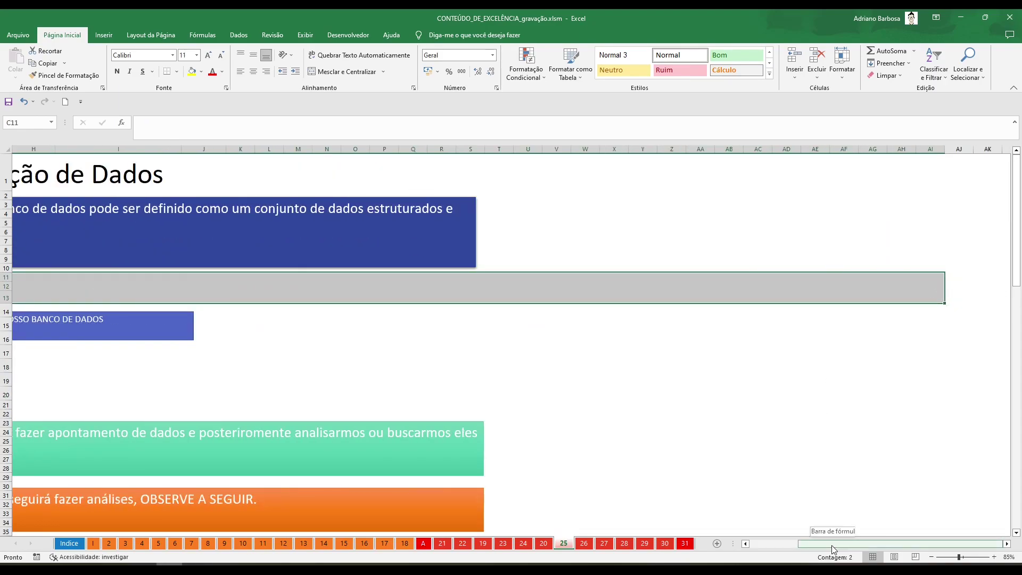
drag(833, 543, 706, 544)
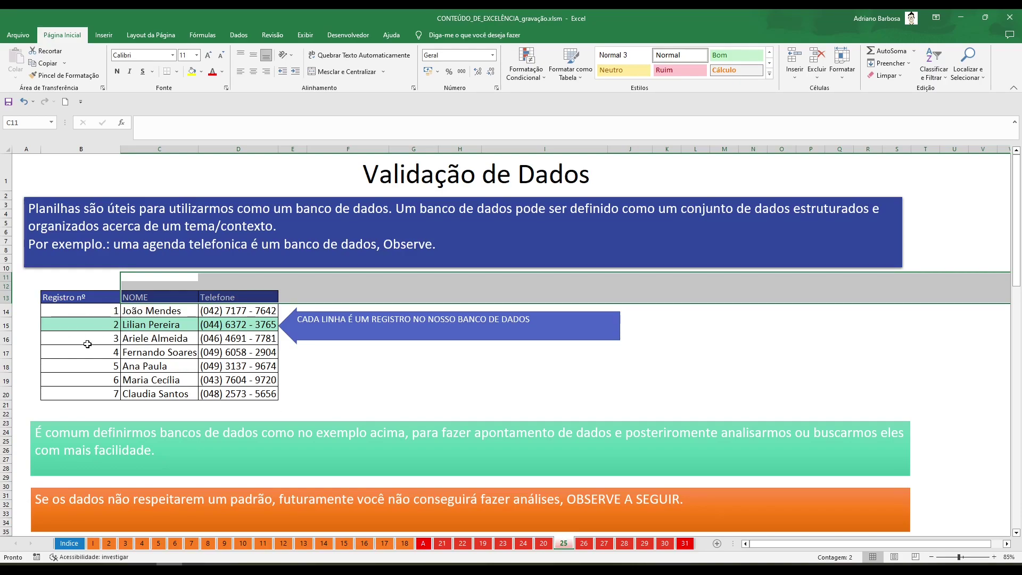
click(195, 349)
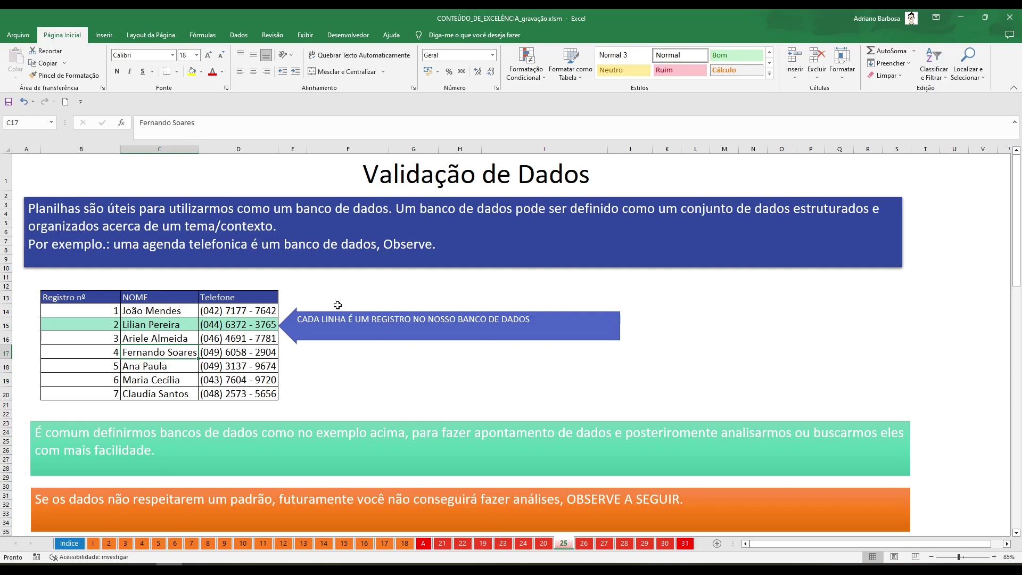
drag(101, 310, 215, 395)
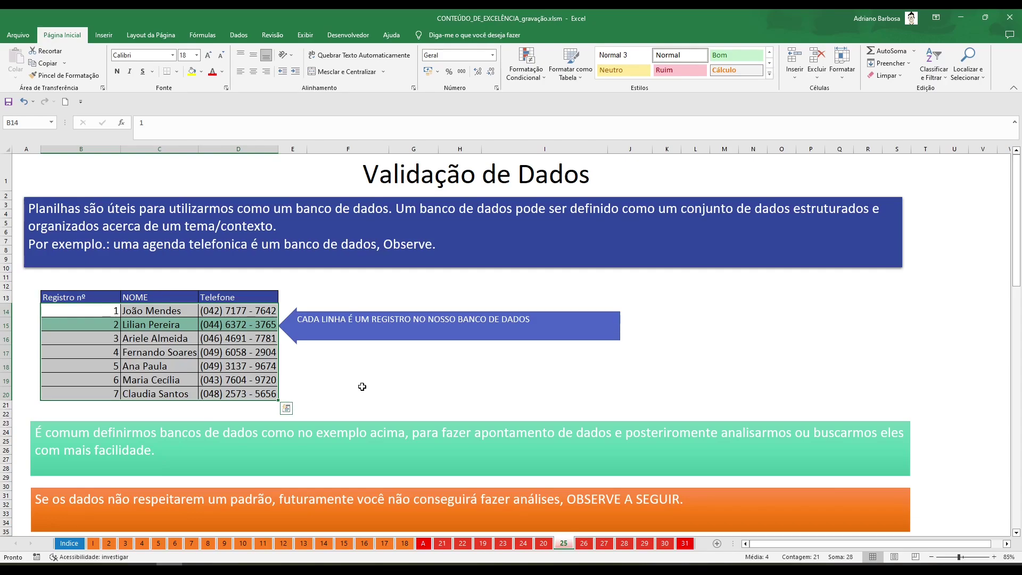
Scroll down to the CATEGORIA/VALOR table and select its first category cell, Moveis.
scroll(362, 389, down, 2)
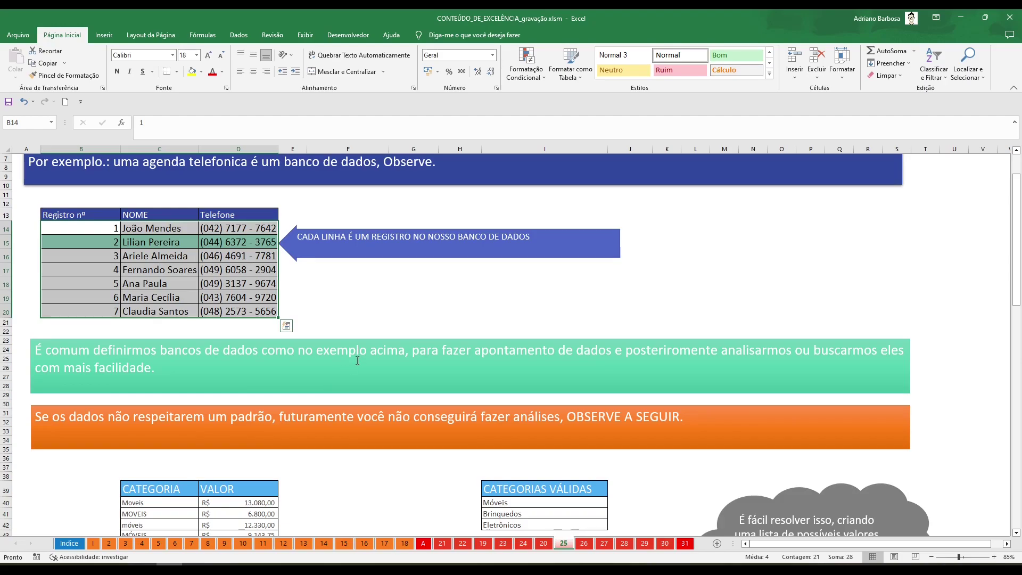
scroll(359, 362, down, 1)
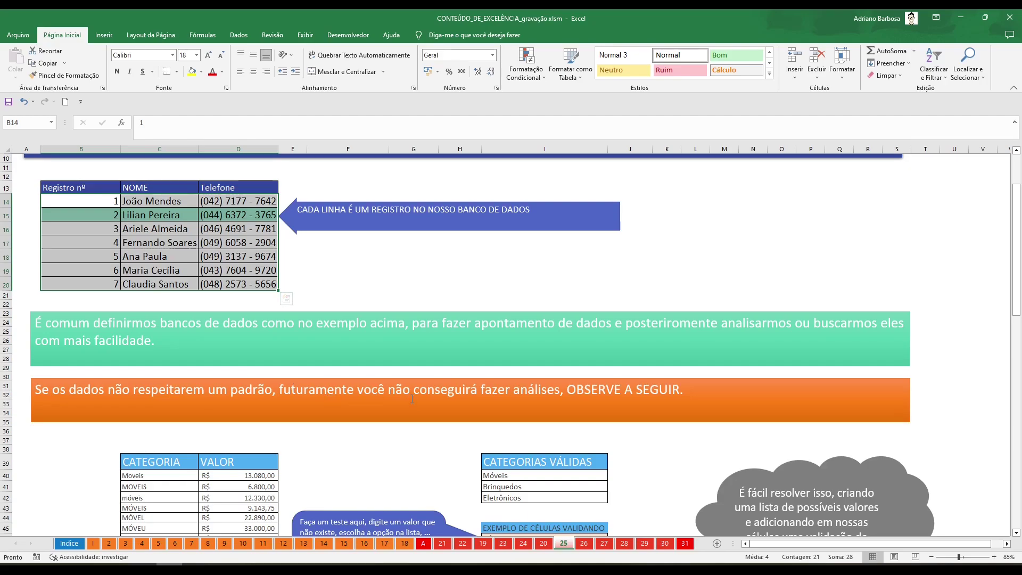
scroll(412, 398, down, 1)
scroll(410, 394, down, 1)
scroll(410, 393, down, 1)
scroll(410, 392, down, 1)
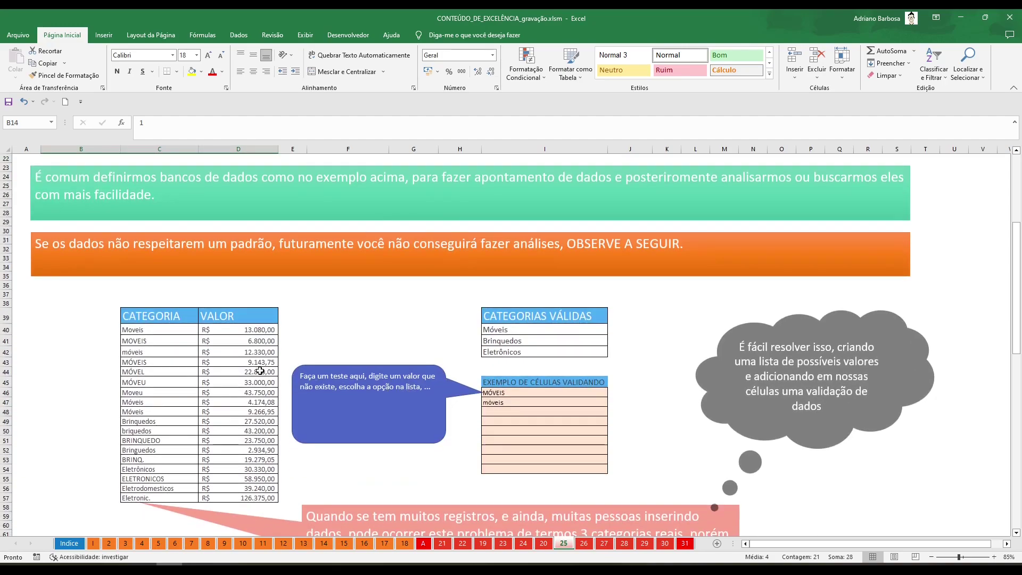
click(165, 331)
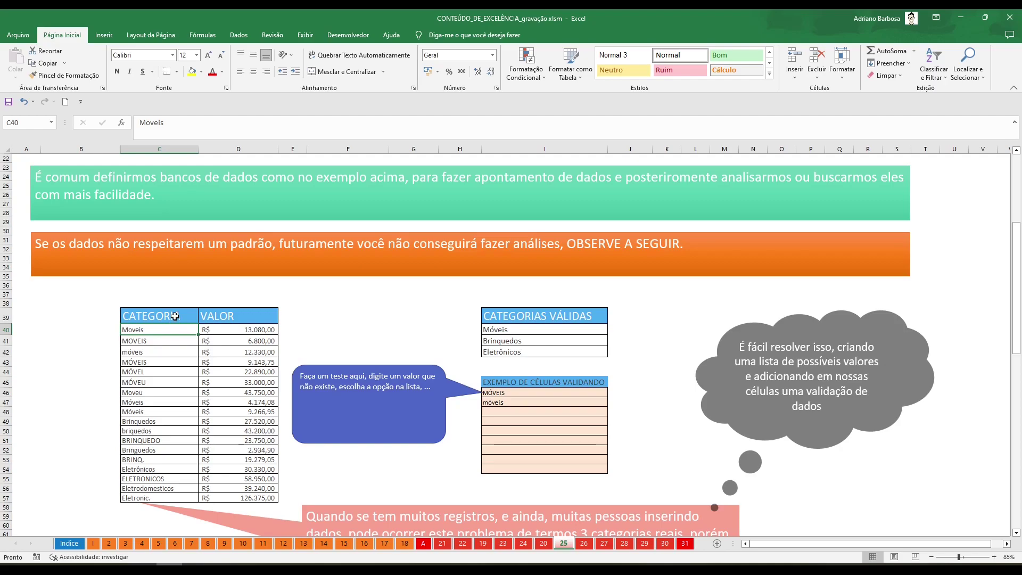
click(175, 316)
drag(175, 316, 239, 316)
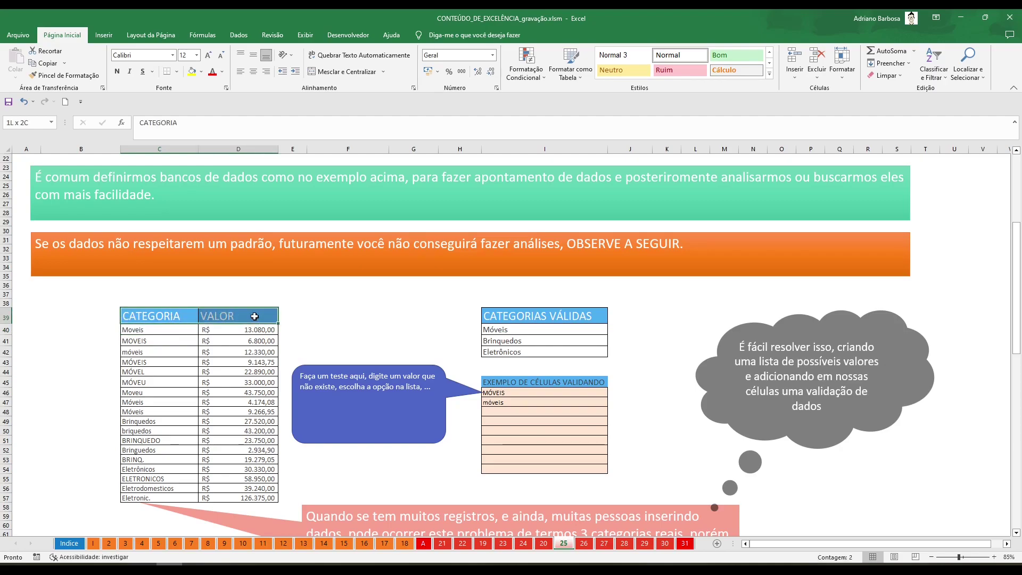
click(145, 318)
click(218, 316)
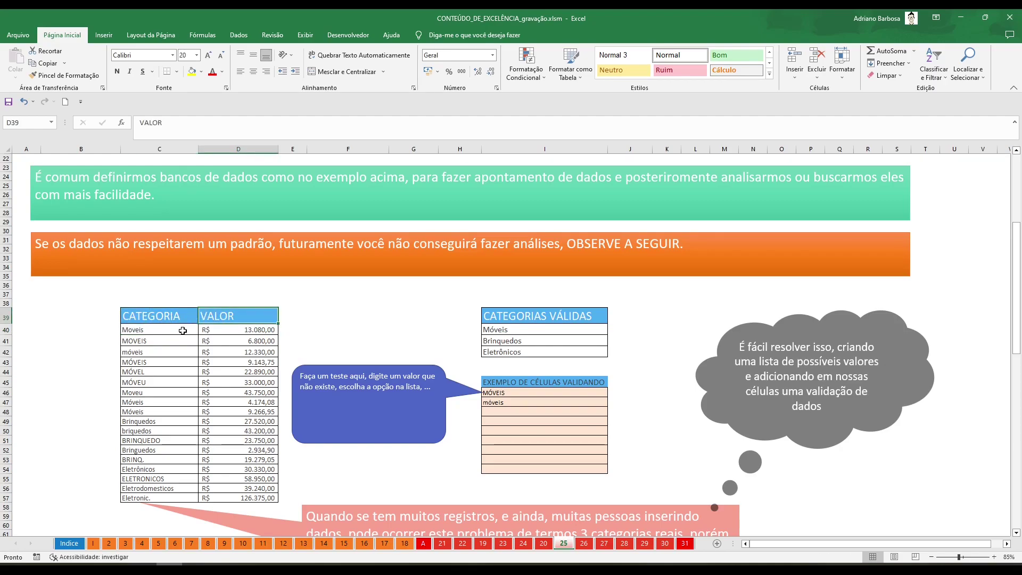
click(154, 330)
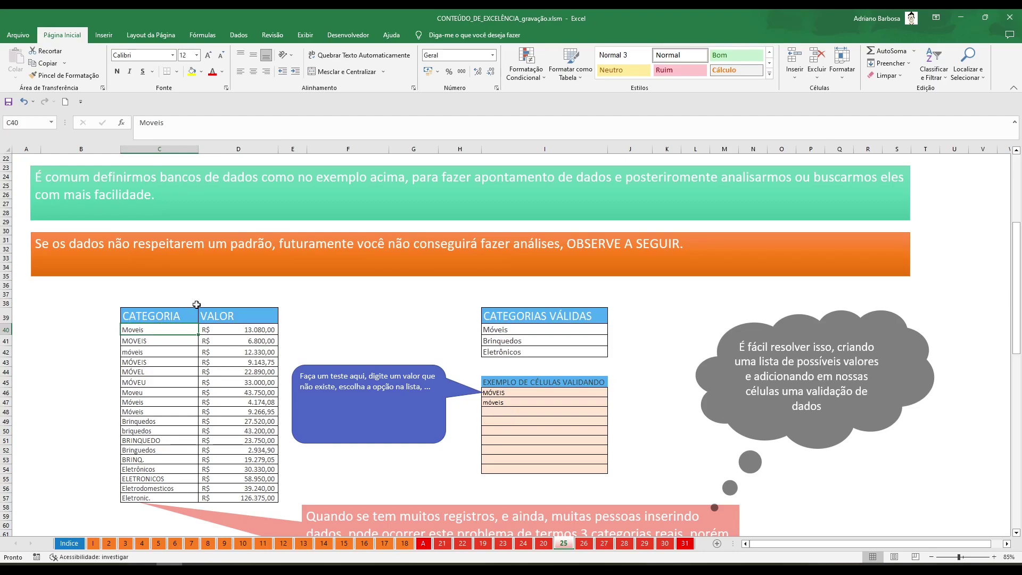
click(150, 341)
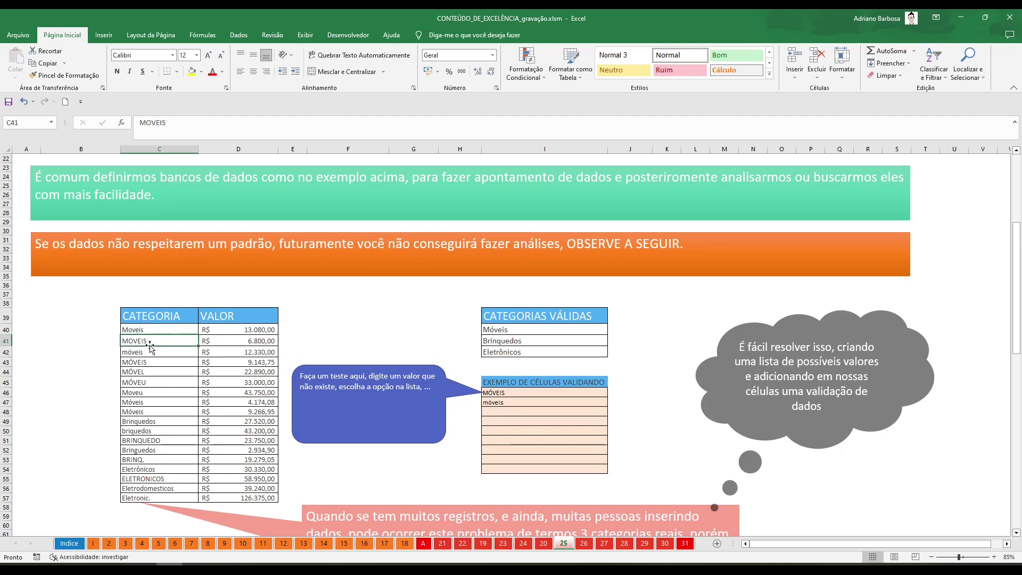
click(152, 351)
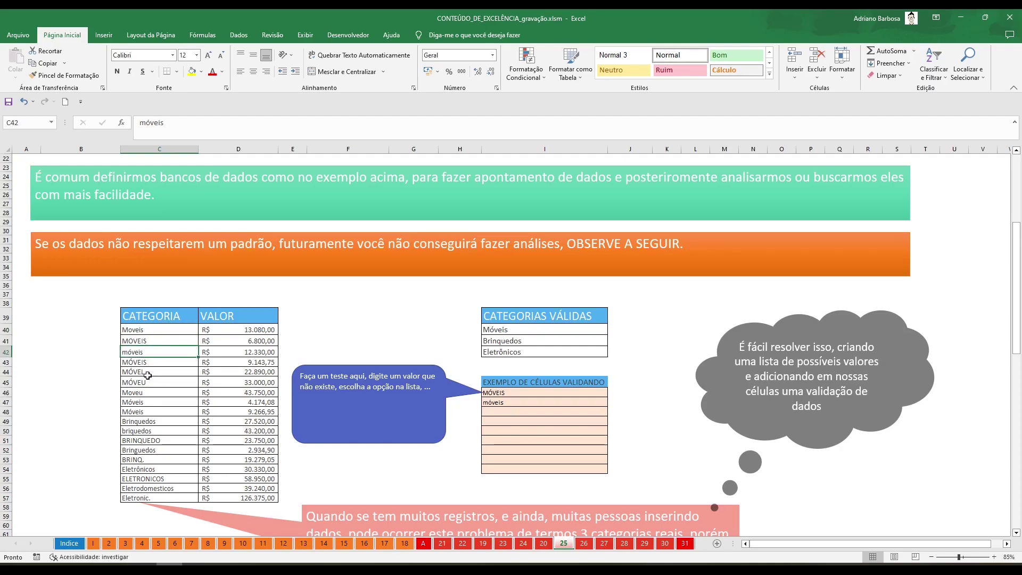
click(153, 364)
click(153, 373)
click(154, 387)
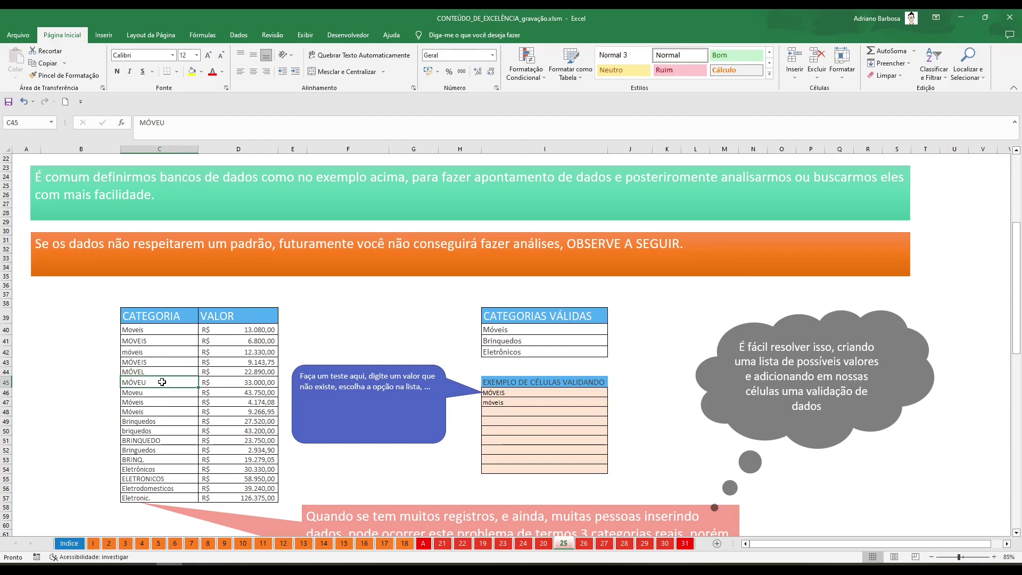
drag(157, 329, 157, 498)
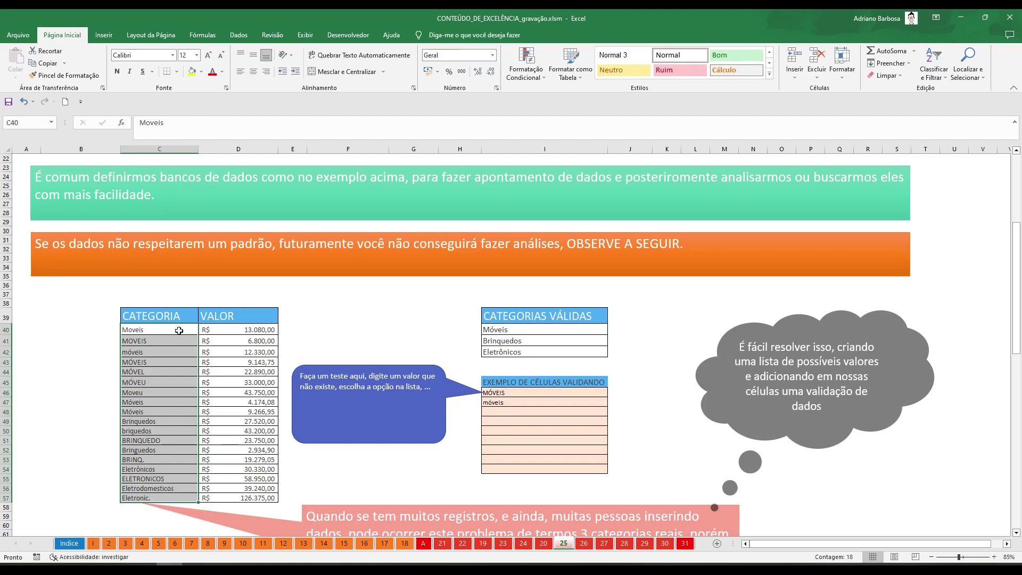
drag(179, 330, 228, 499)
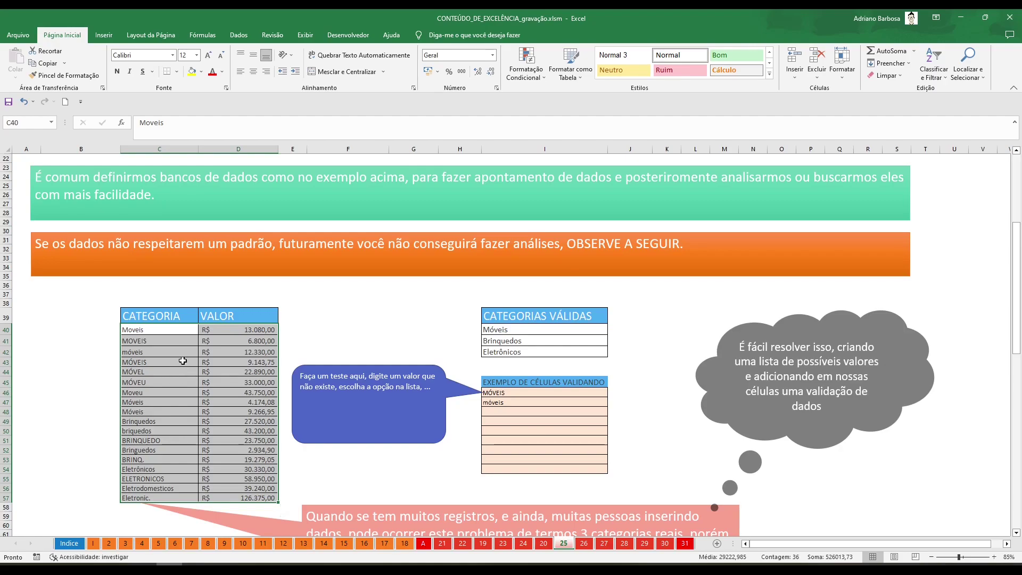
click(166, 337)
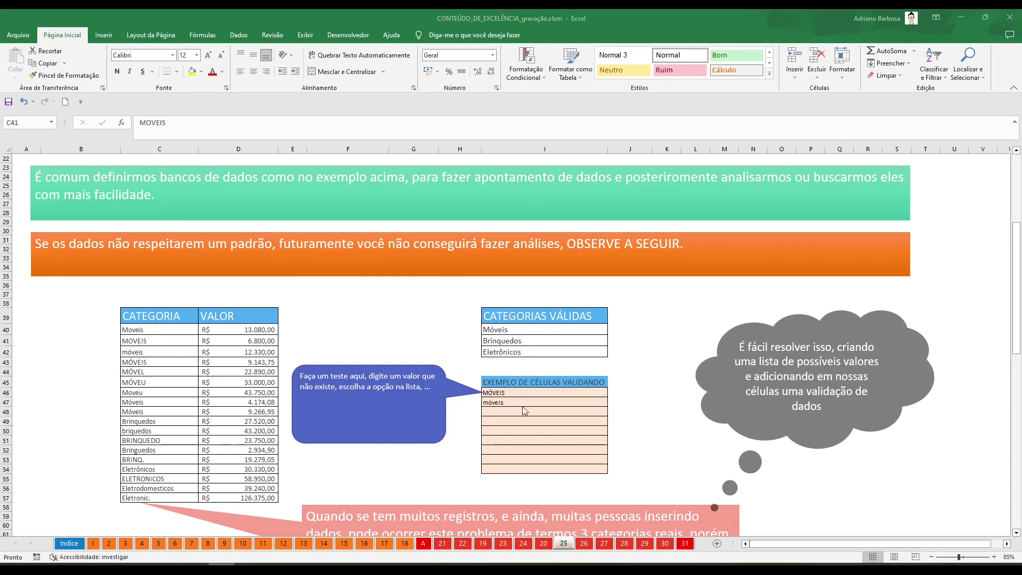
click(525, 319)
click(521, 330)
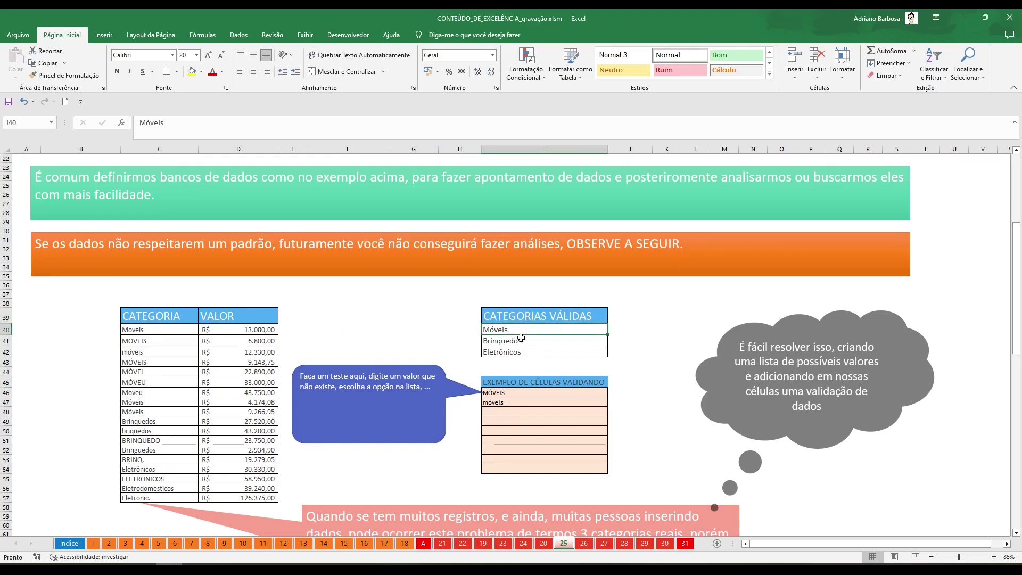
drag(521, 338, 522, 352)
click(503, 333)
click(524, 340)
click(521, 352)
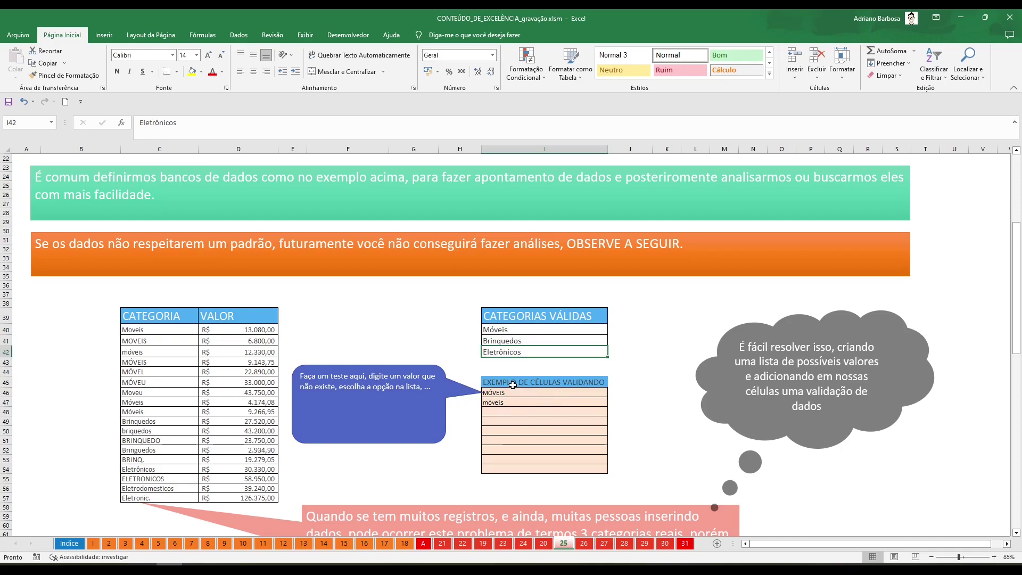
drag(512, 384, 514, 473)
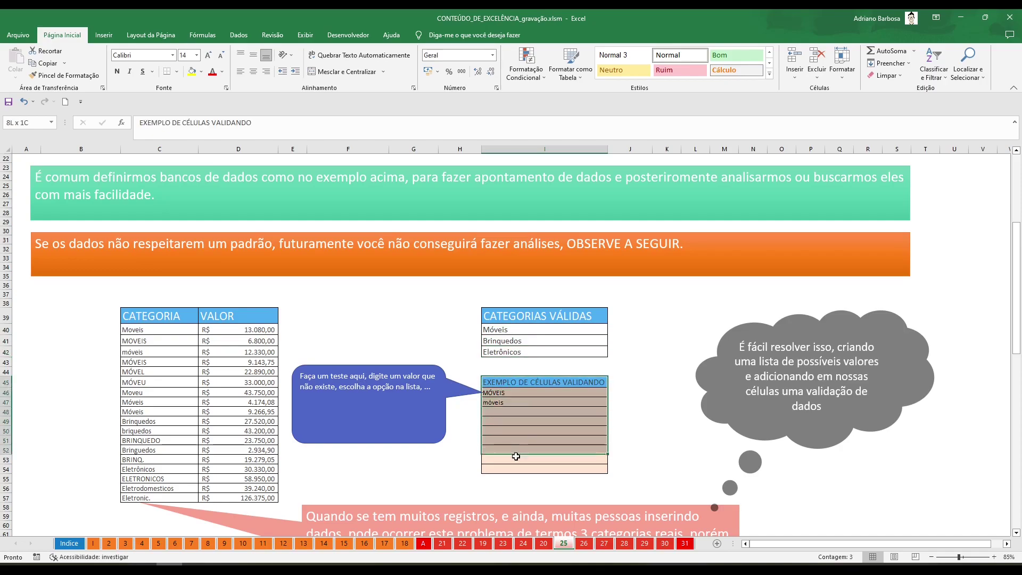
click(552, 400)
click(554, 392)
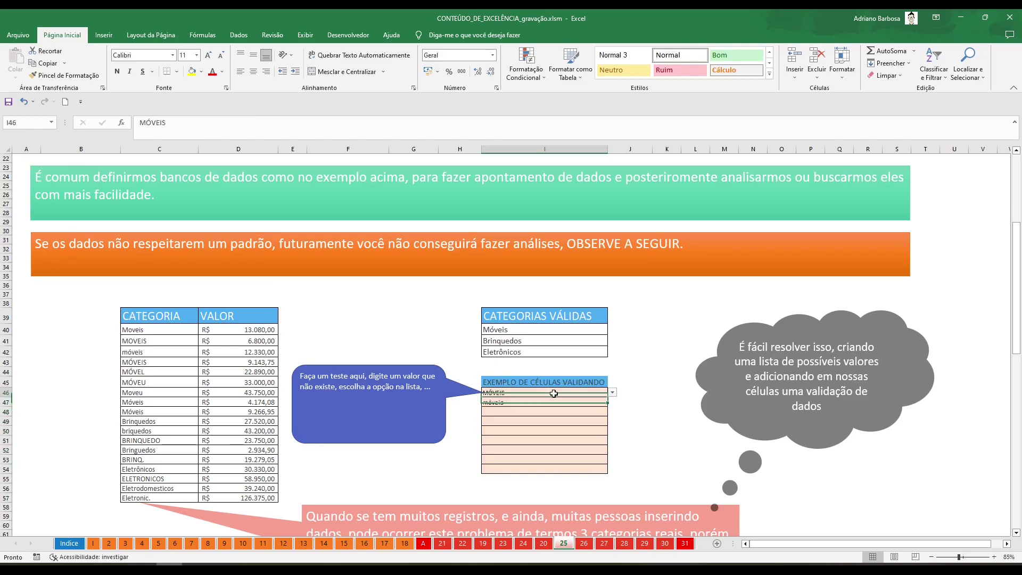
click(613, 392)
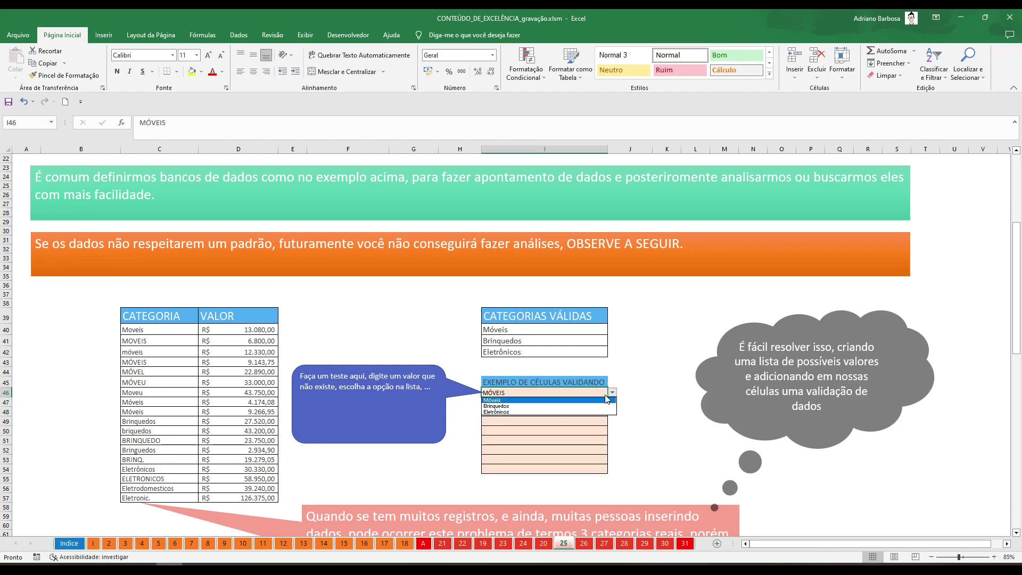
key(Escape)
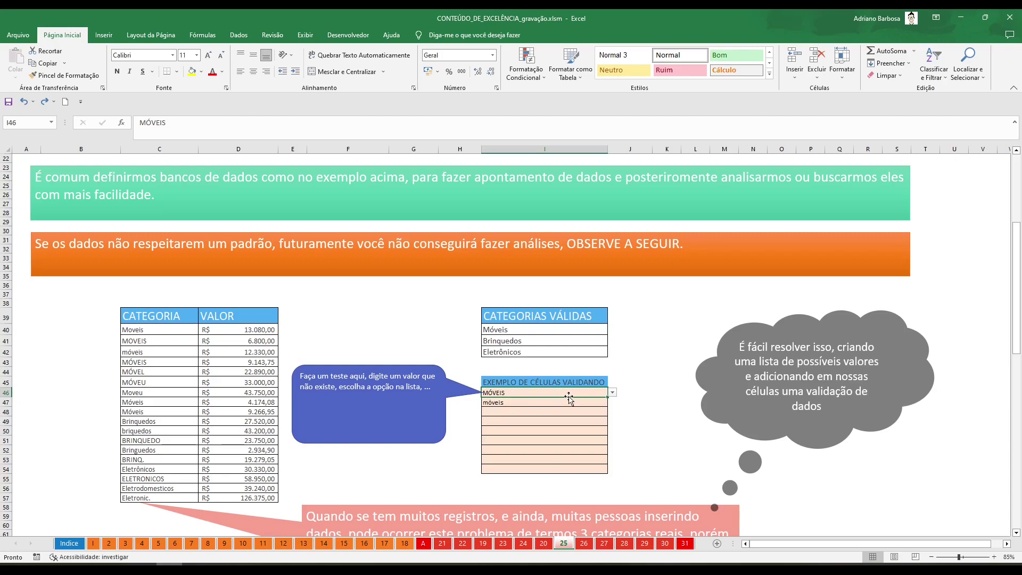
ctrl+scroll(568, 397, up, 2)
ctrl+scroll(564, 394, up, 1)
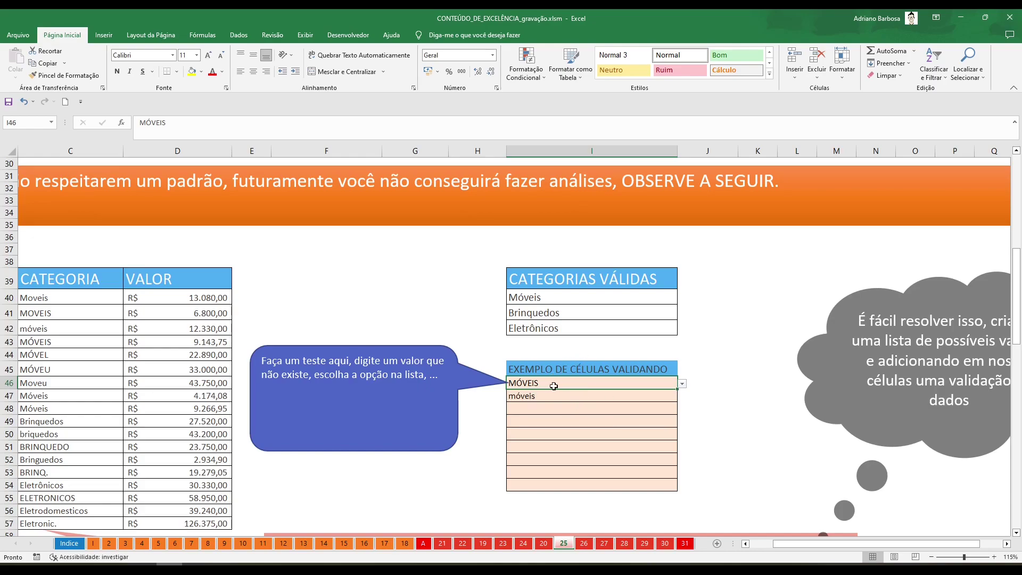
Enter MÓVEIS in I48 via AutoComplete, then test the invalid MÓVEISs and cancel the rejected entry.
click(541, 408)
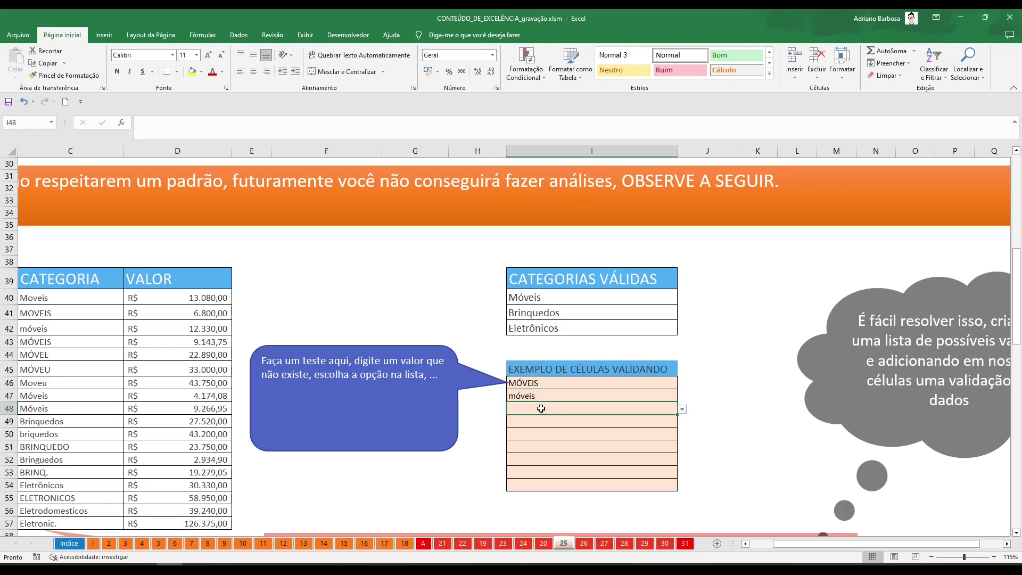
text(mÓVEIS)
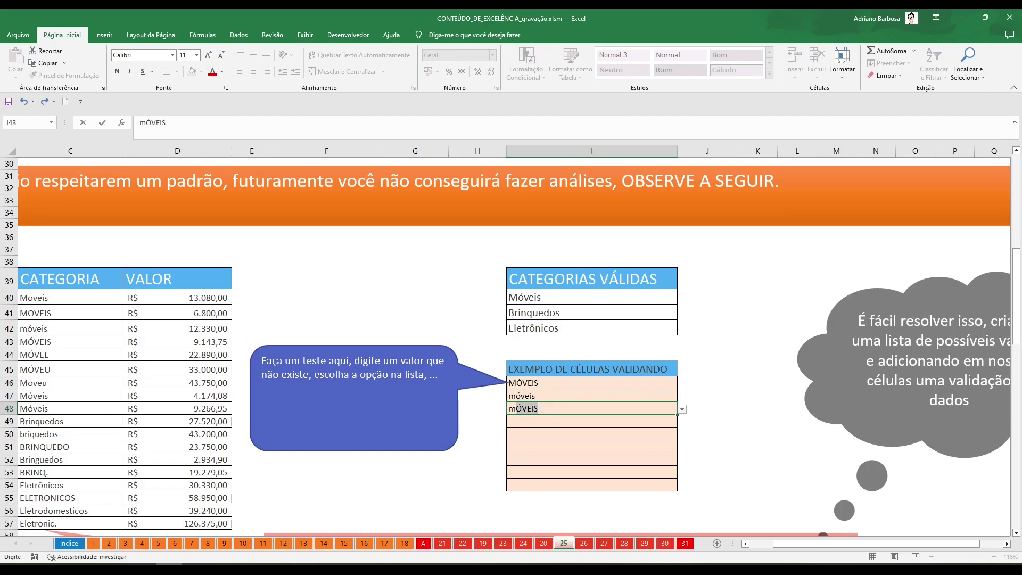
key(Tab)
text(s)
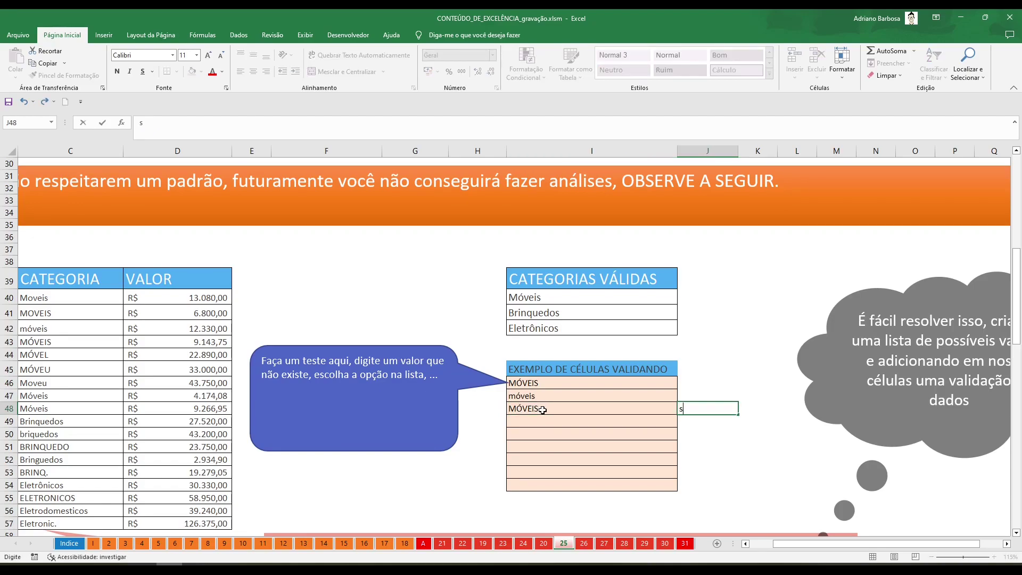
key(Escape)
double_click(555, 408)
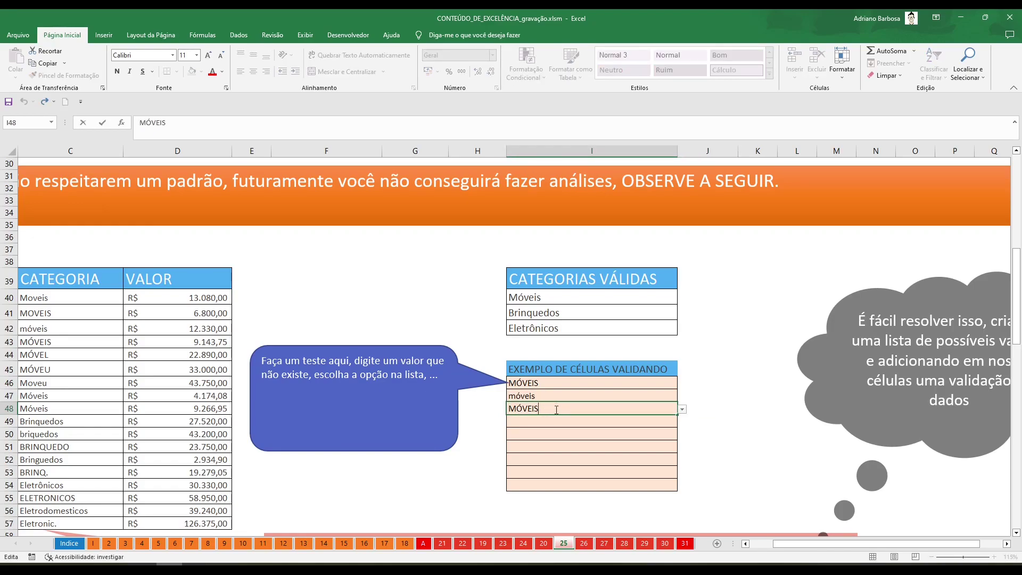
text(s)
key(Return)
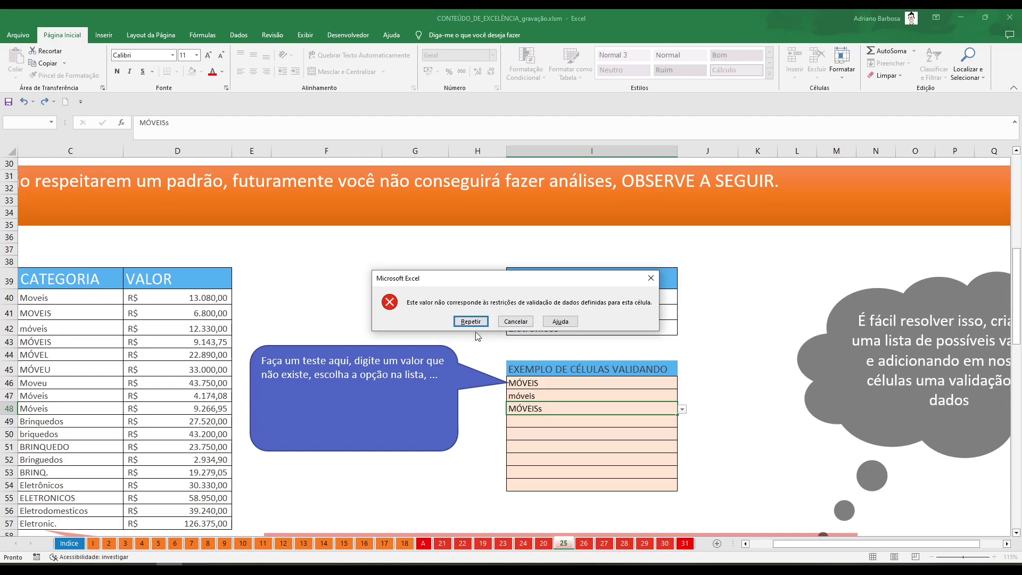
click(516, 321)
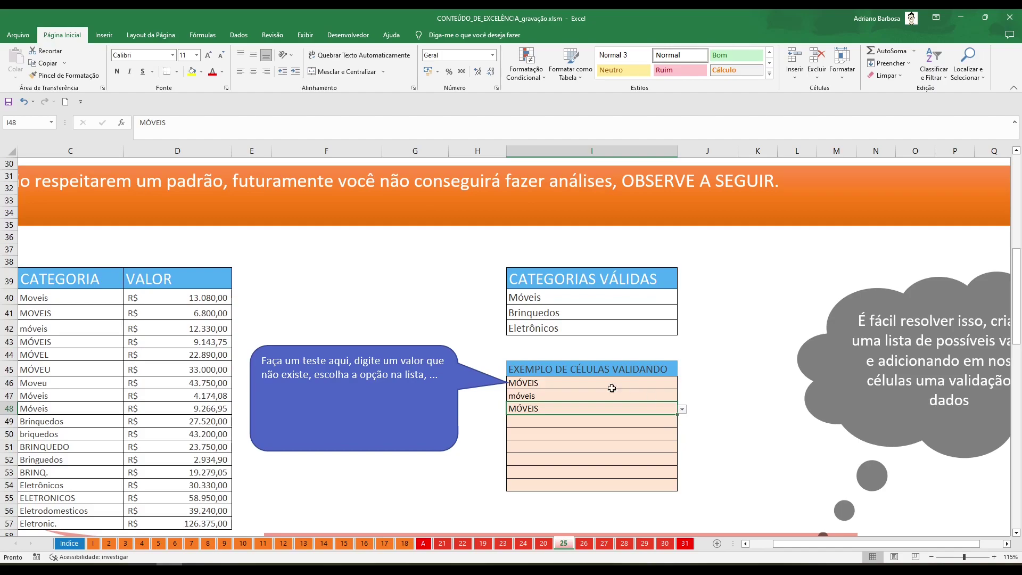
Pick Eletrônicos for I48 and Brinquedos for I49 from their dropdowns, then select I50.
click(682, 409)
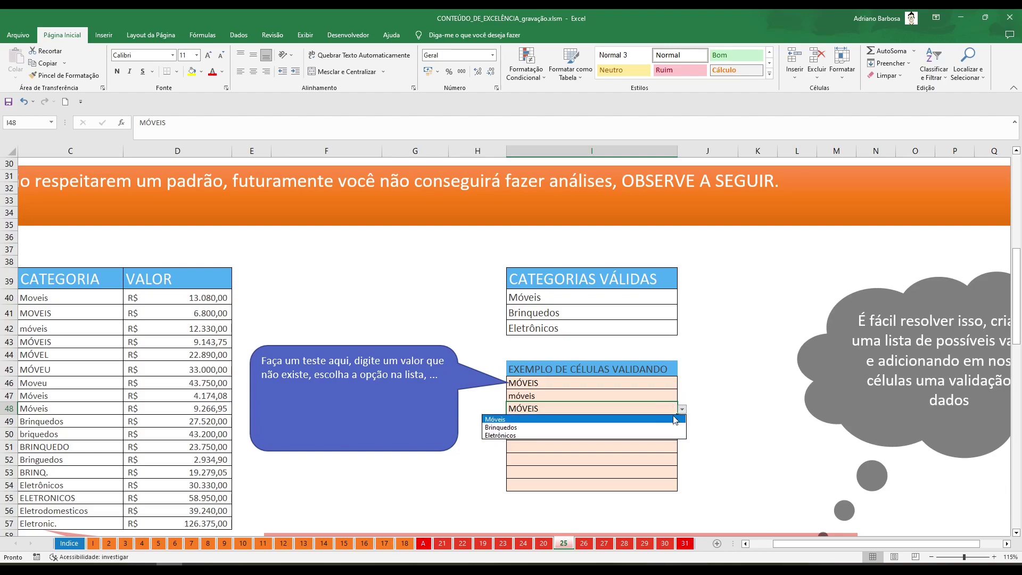
click(499, 435)
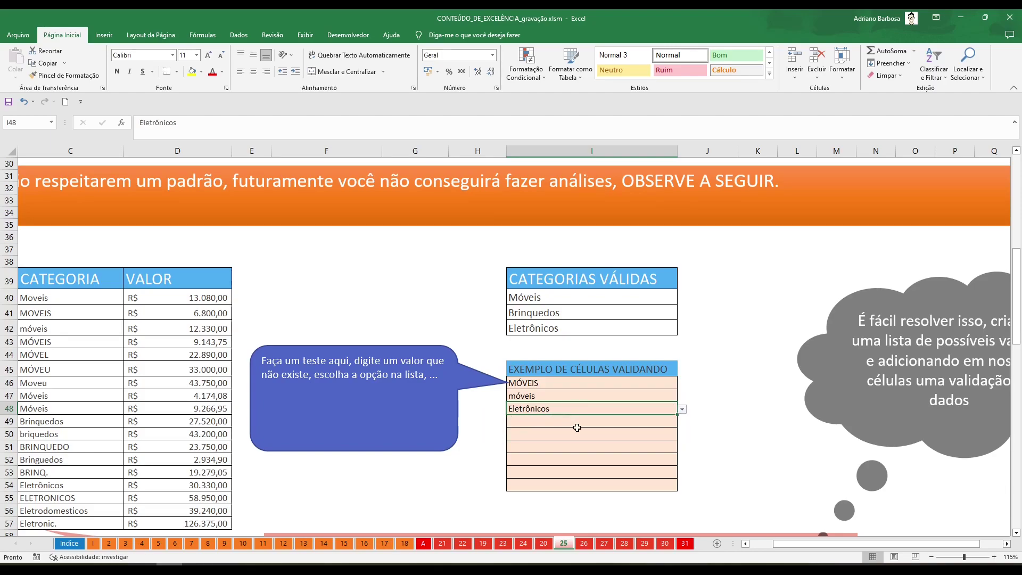
click(615, 422)
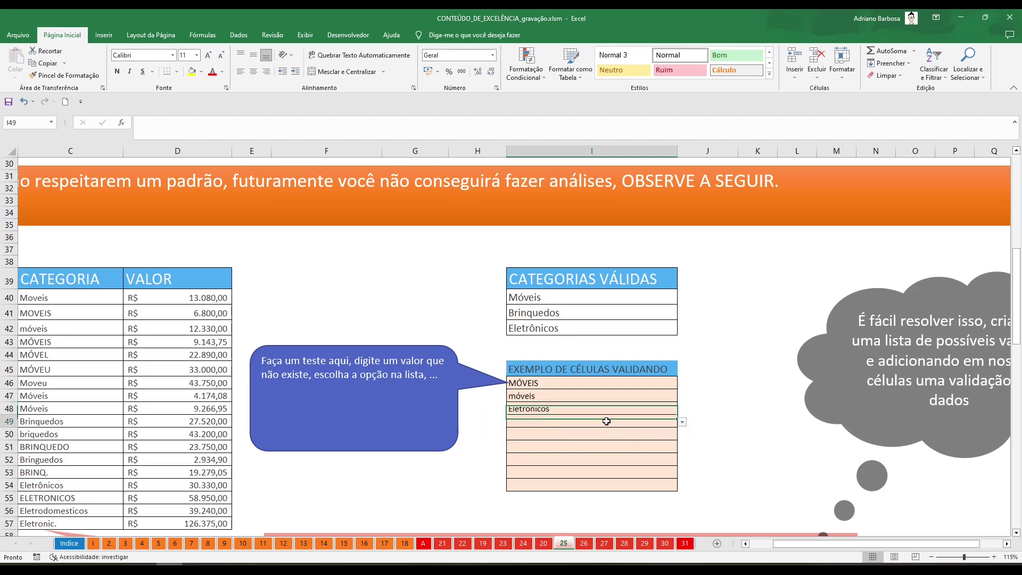
click(682, 423)
click(509, 440)
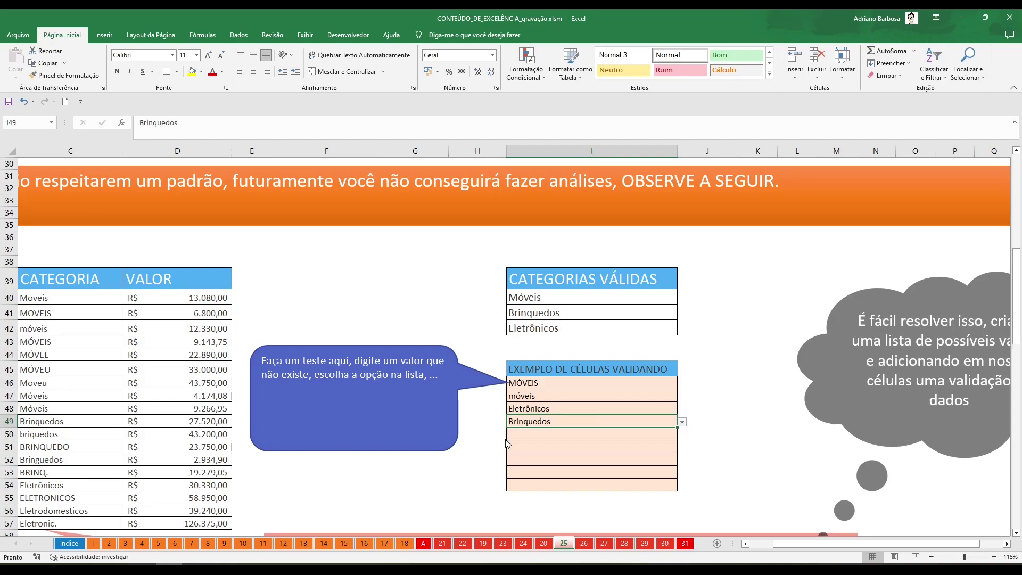
click(600, 440)
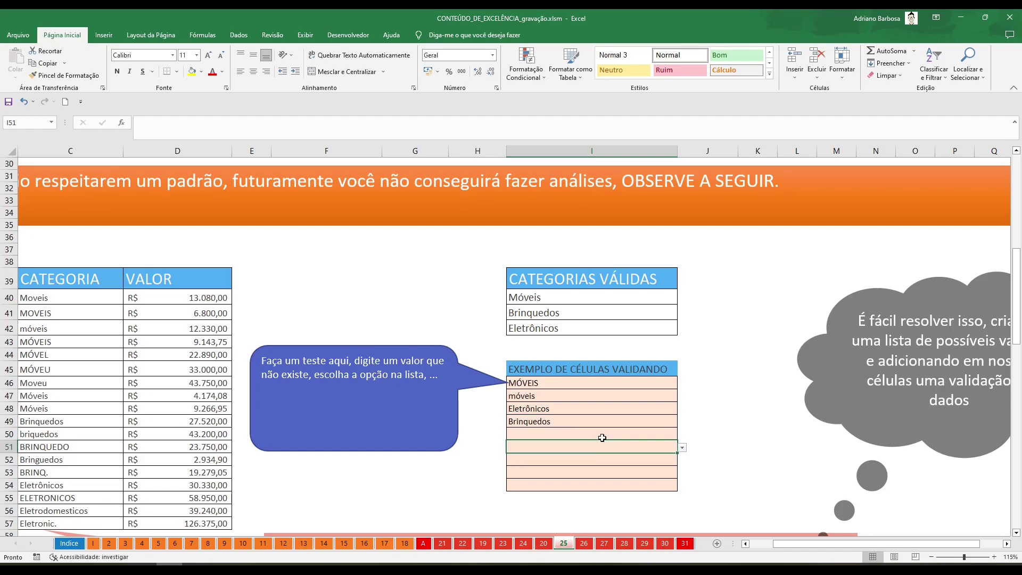
mouse_move(47, 294)
mouse_down()
mouse_move(43, 476)
mouse_move(202, 523)
mouse_up()
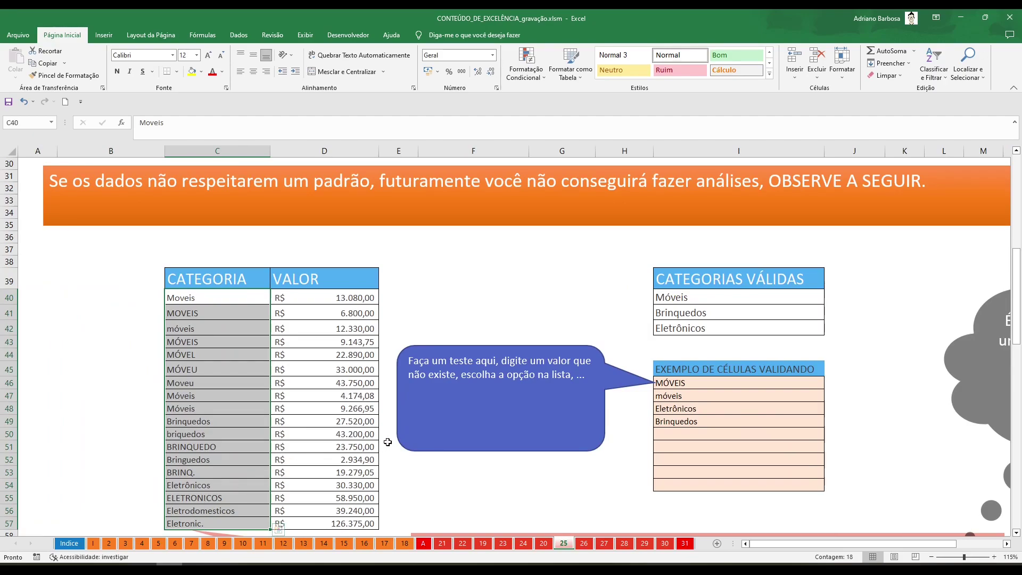
scroll(689, 335, down, 2)
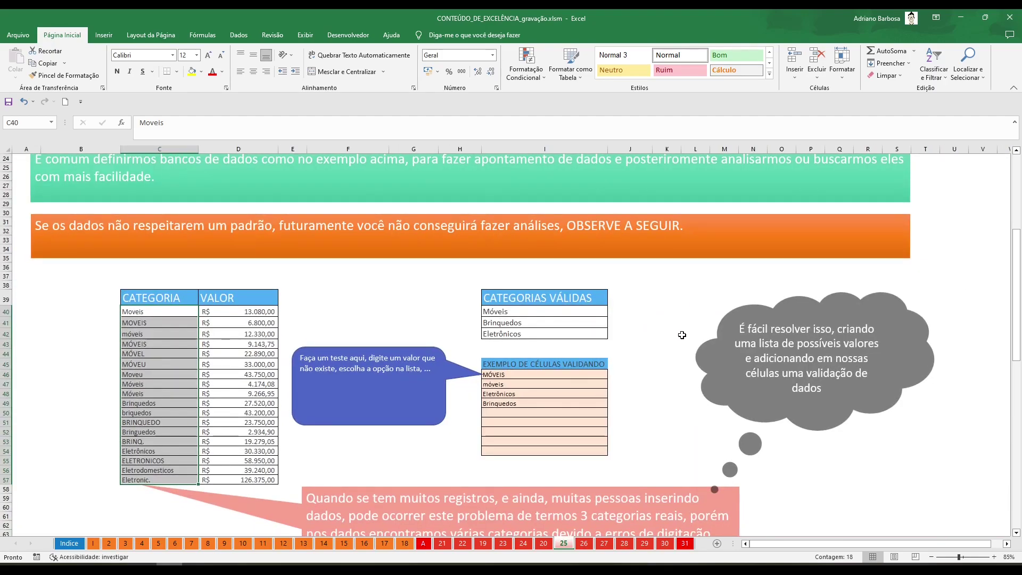
scroll(682, 335, up, 1)
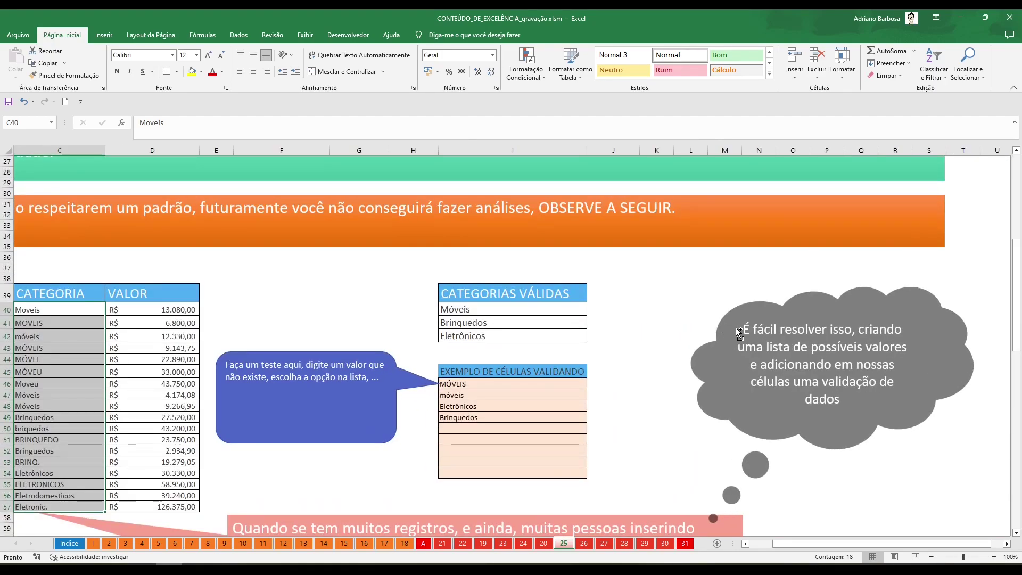
scroll(489, 333, down, 2)
scroll(481, 350, down, 1)
scroll(490, 355, down, 1)
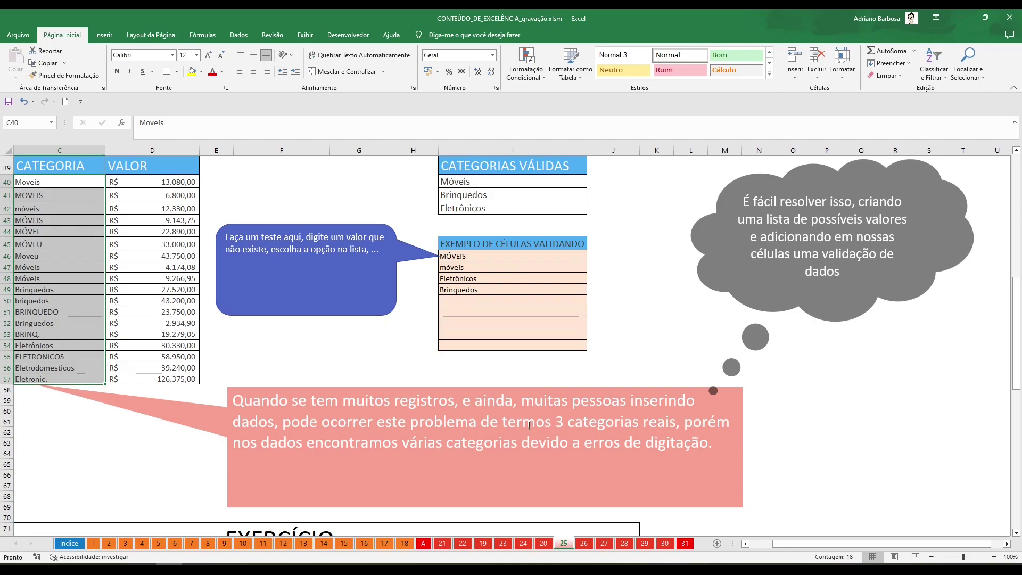
click(74, 344)
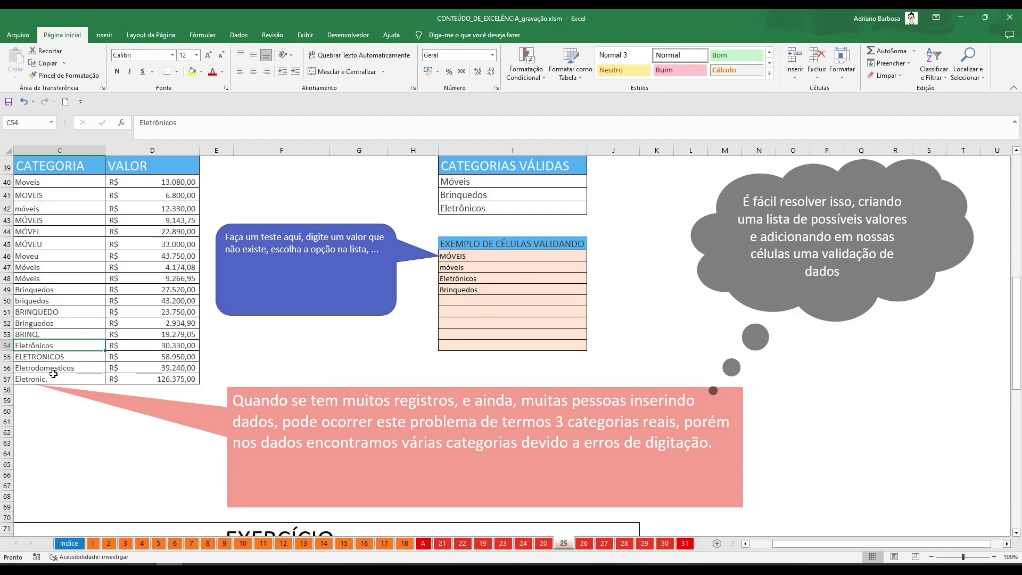
drag(54, 379, 66, 182)
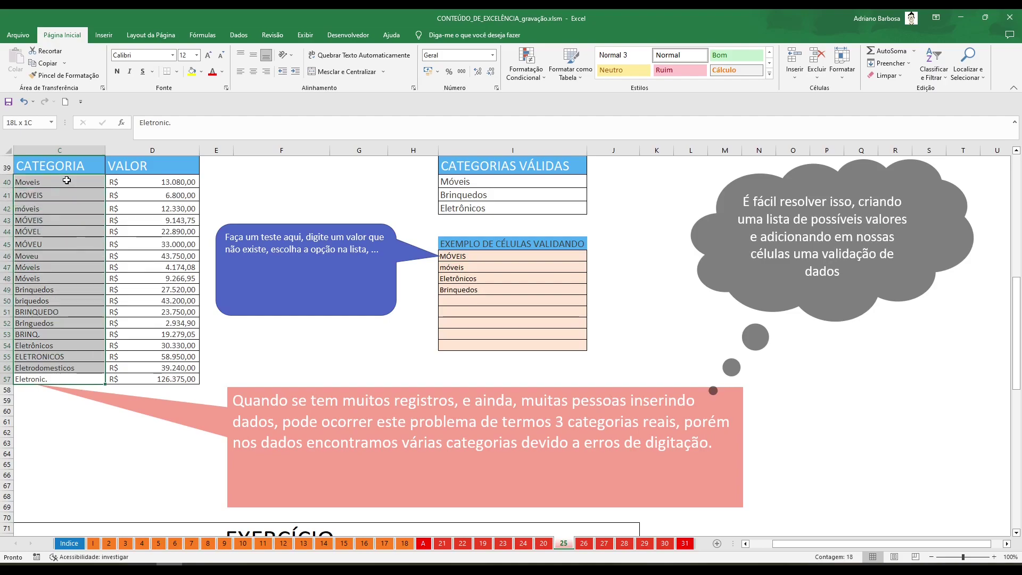
Remove duplicates from the selected CATEGORIA column only, dropping 3 repeats and leaving 15 values.
click(245, 36)
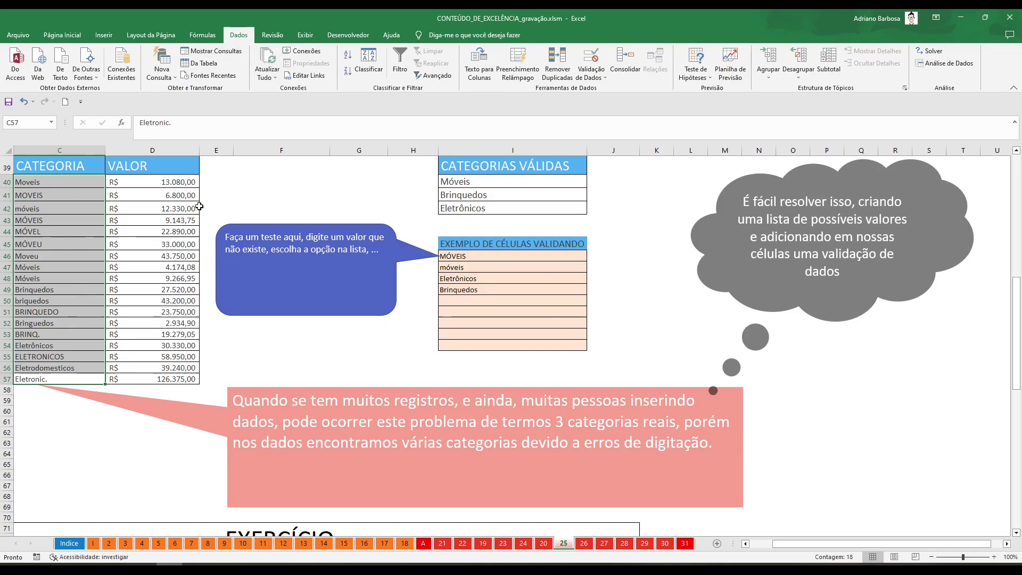
click(557, 63)
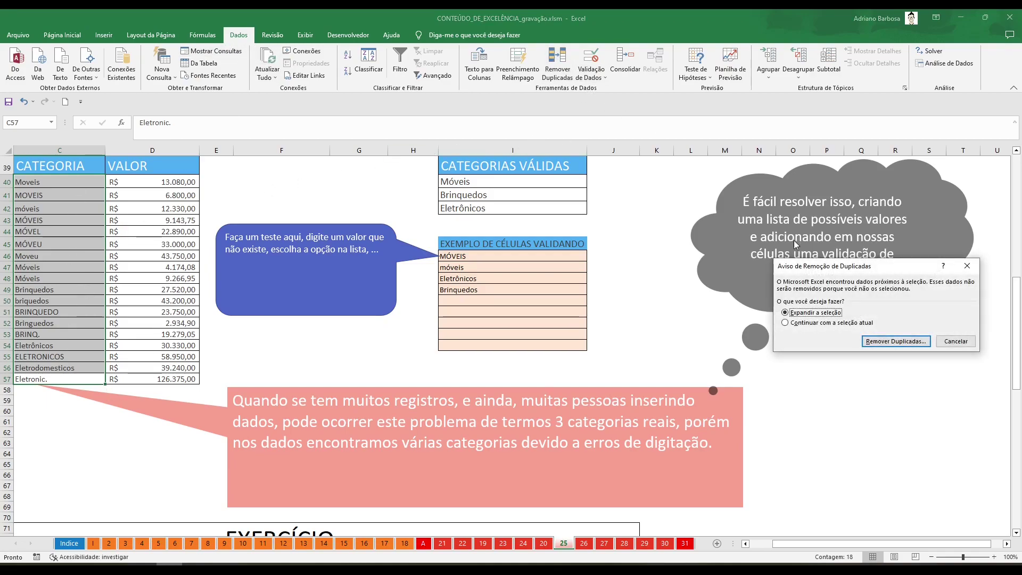
click(835, 322)
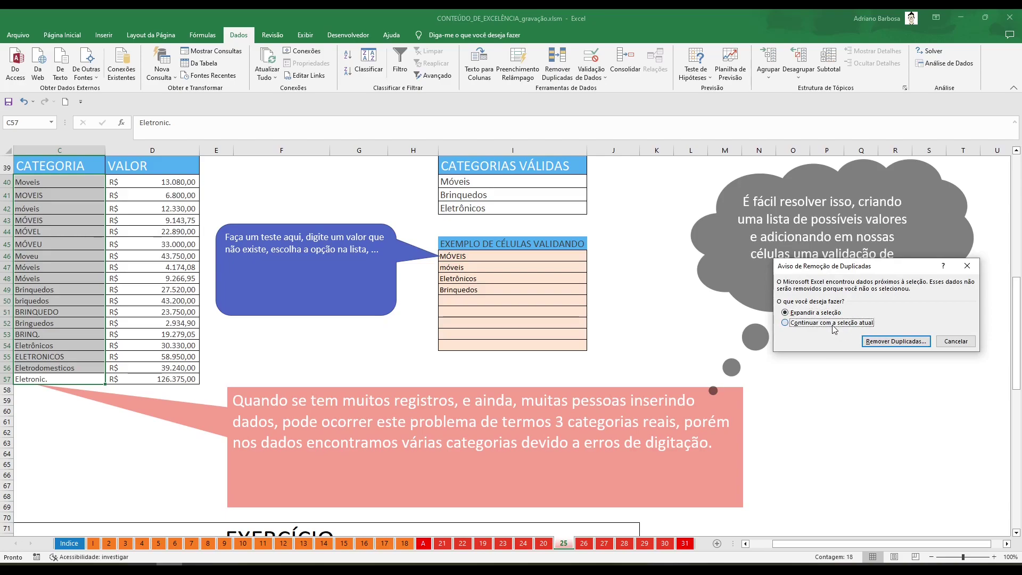
click(905, 342)
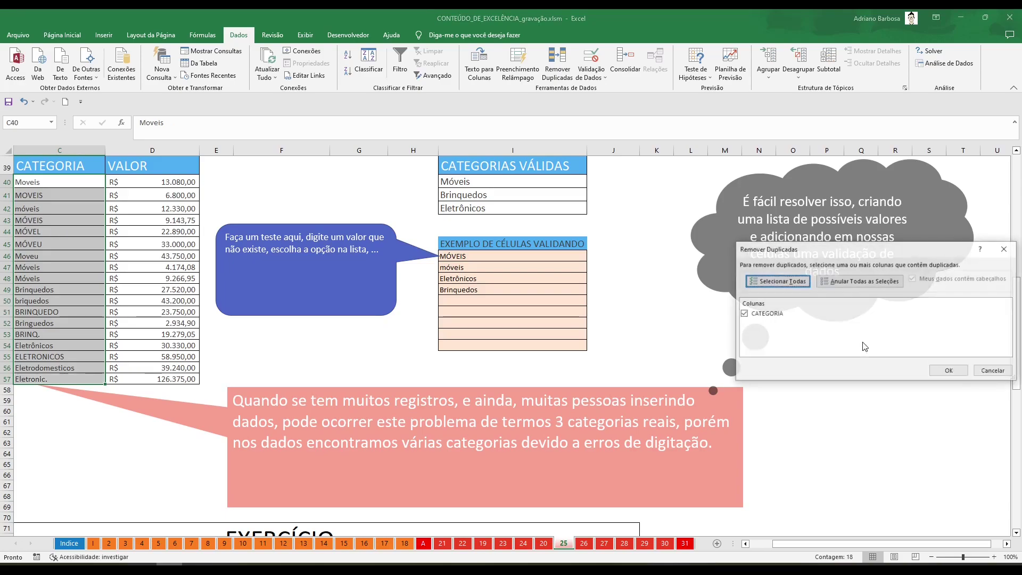
click(949, 370)
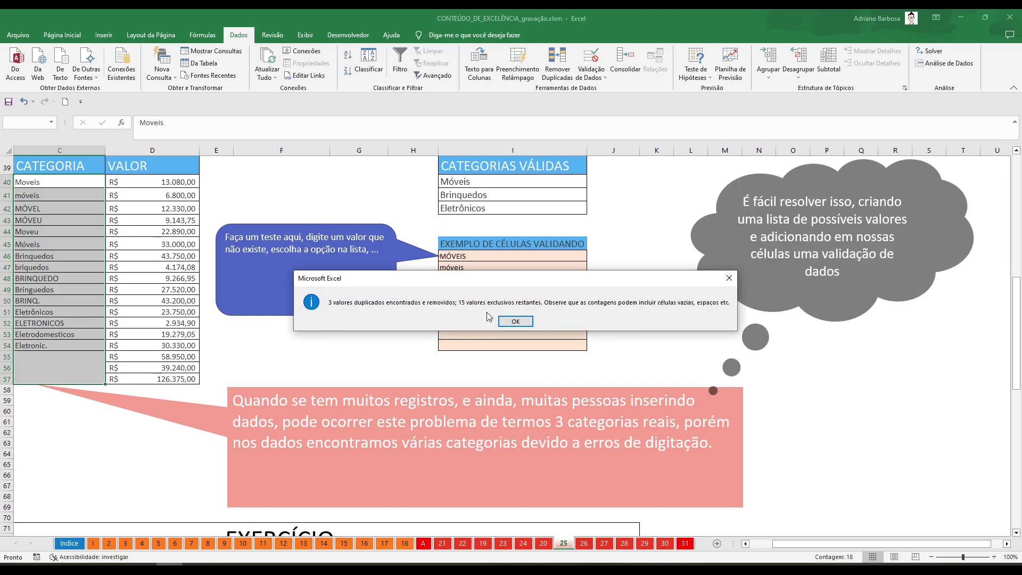
click(525, 326)
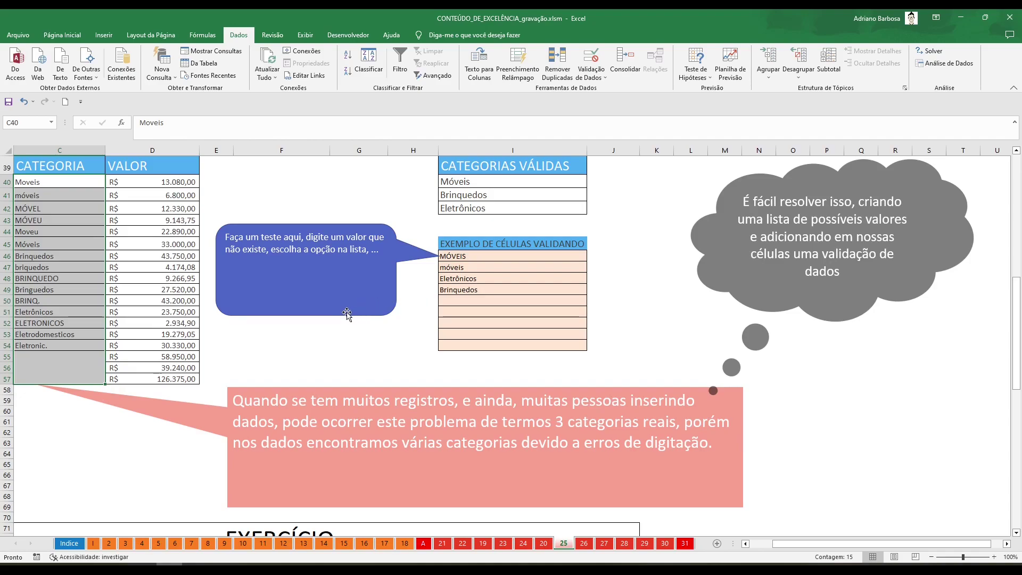
Undo the duplicate removal and select the validated example cells I46:I53.
key(ctrl+z)
click(536, 264)
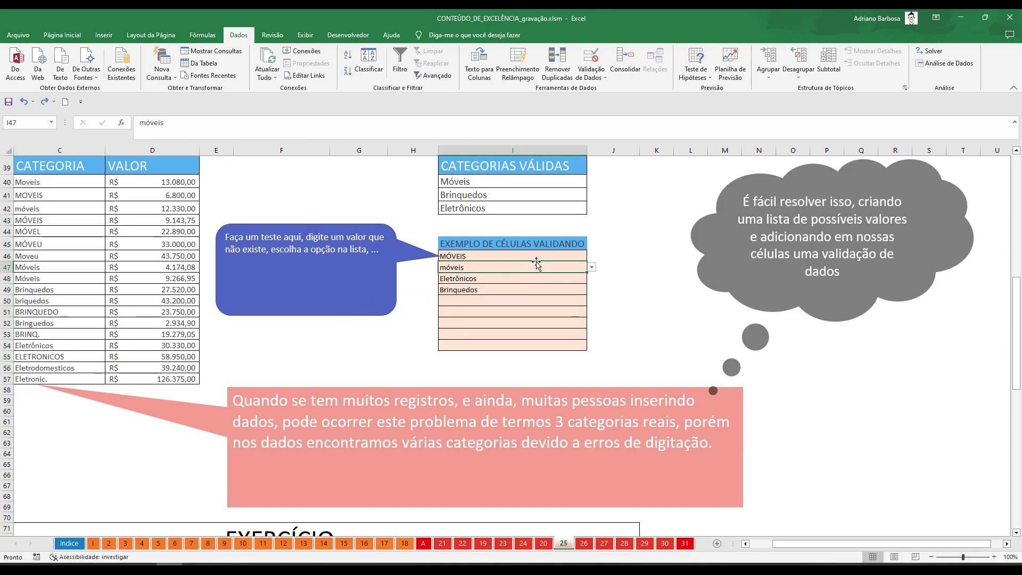
click(513, 294)
drag(506, 258, 506, 334)
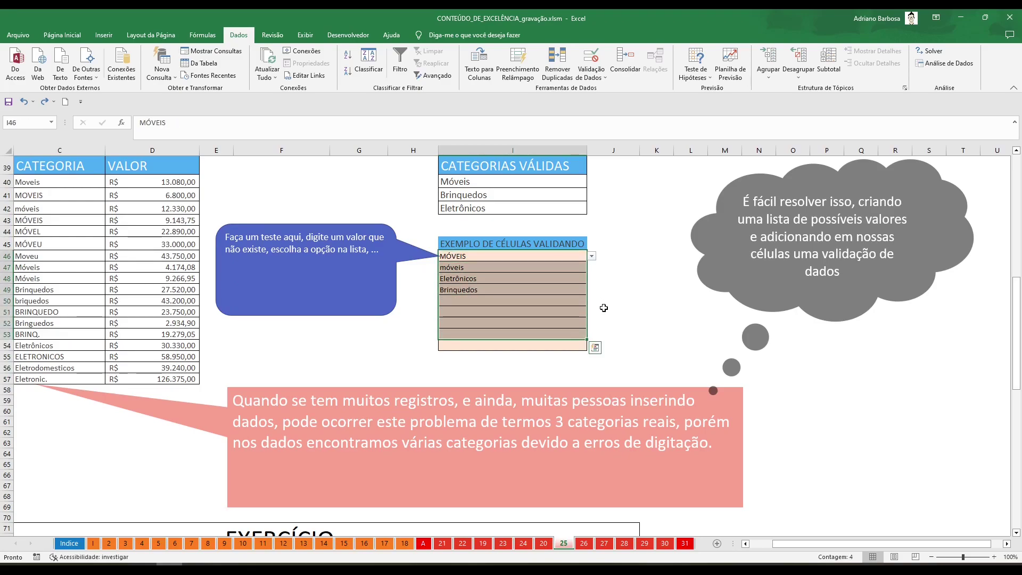
Scroll around the sheet and clear the selection by picking an empty cell.
scroll(603, 307, up, 3)
scroll(607, 307, up, 5)
scroll(608, 307, up, 5)
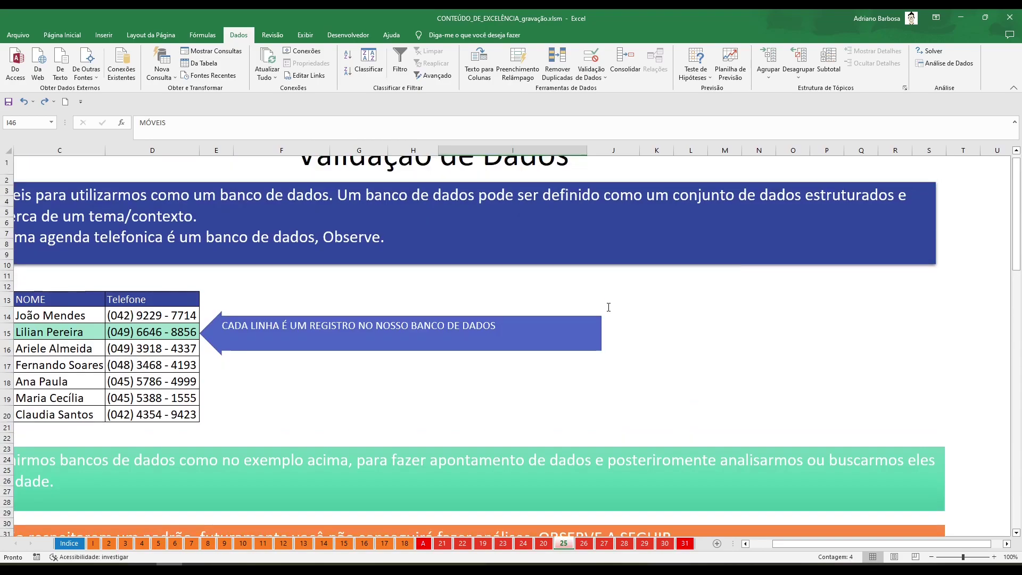
scroll(608, 307, up, 1)
scroll(608, 307, down, 1)
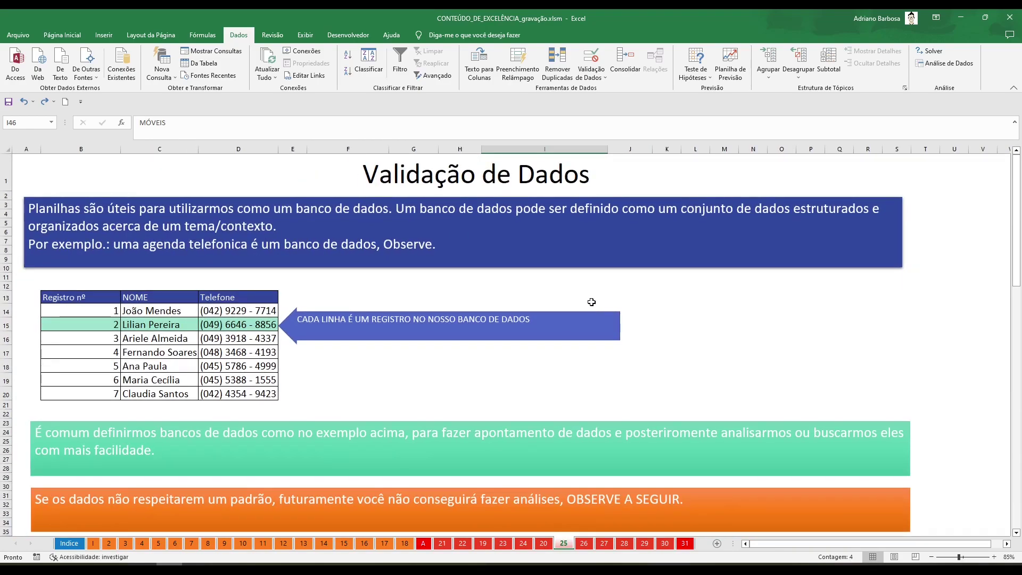
scroll(615, 281, down, 2)
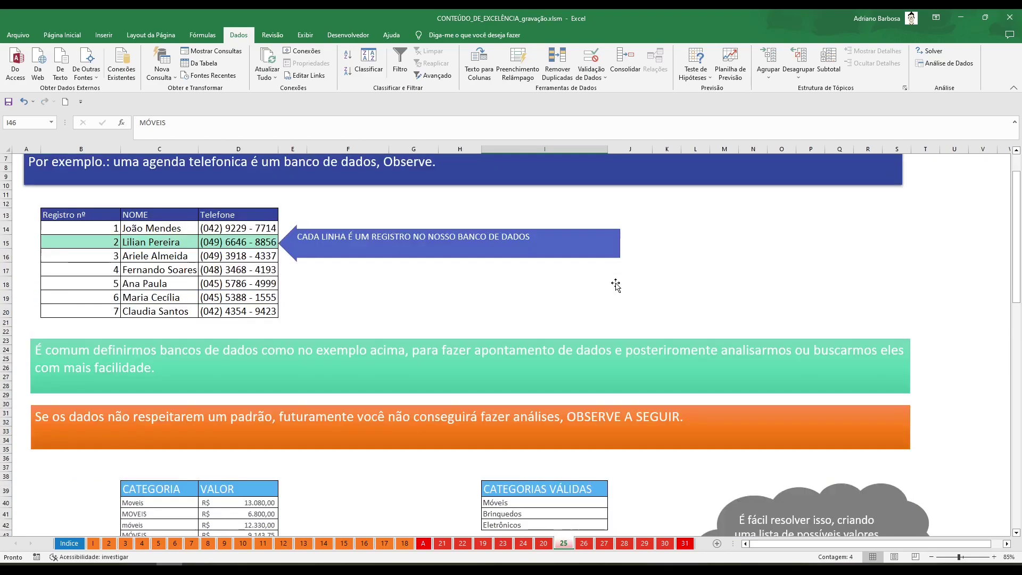
scroll(617, 283, down, 3)
scroll(617, 283, down, 2)
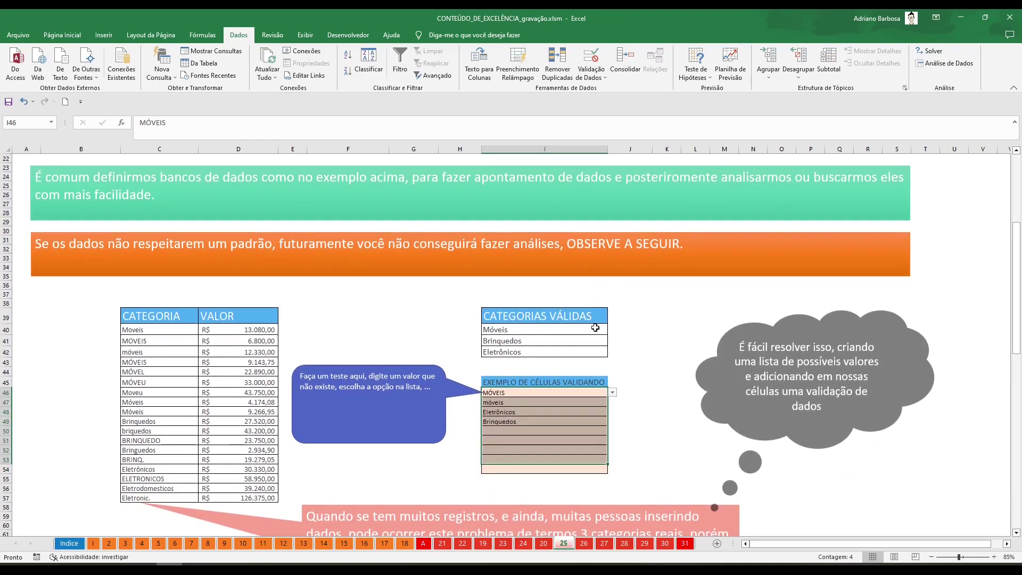
click(633, 362)
scroll(634, 363, down, 3)
scroll(633, 362, up, 1)
scroll(612, 357, up, 1)
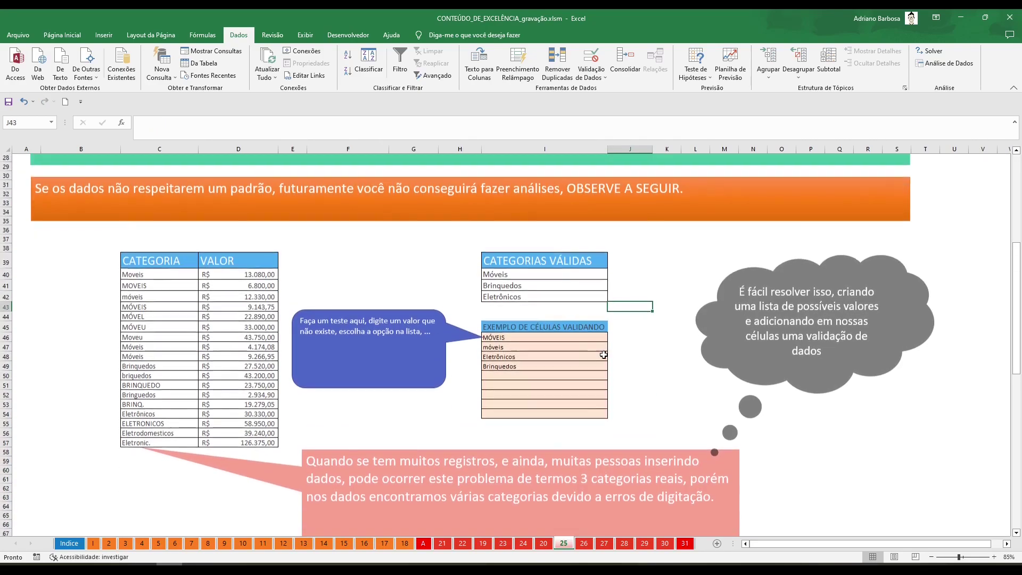
scroll(564, 351, down, 2)
scroll(564, 352, down, 4)
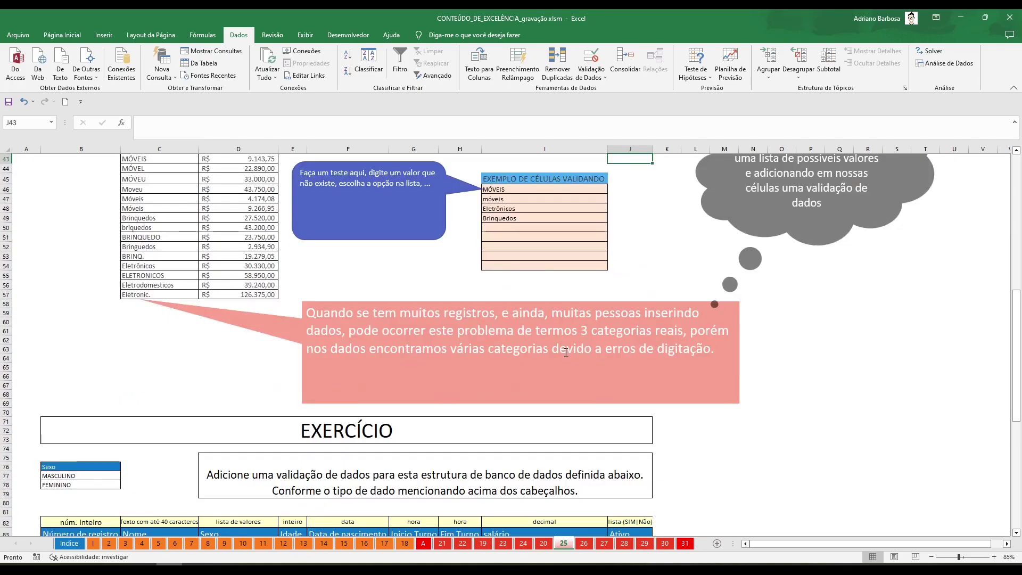
scroll(565, 352, up, 4)
scroll(565, 351, up, 3)
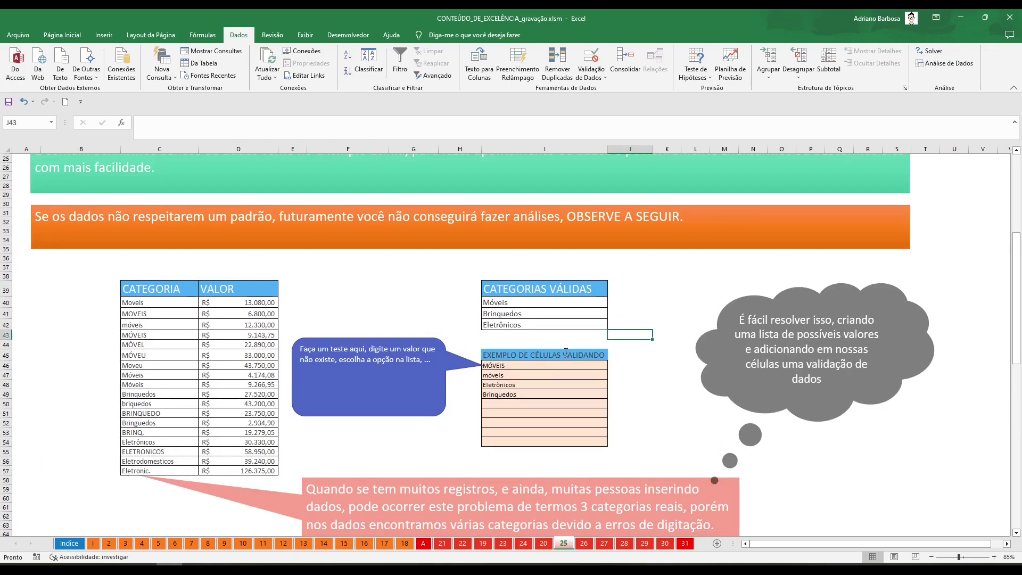
scroll(565, 351, up, 1)
click(527, 411)
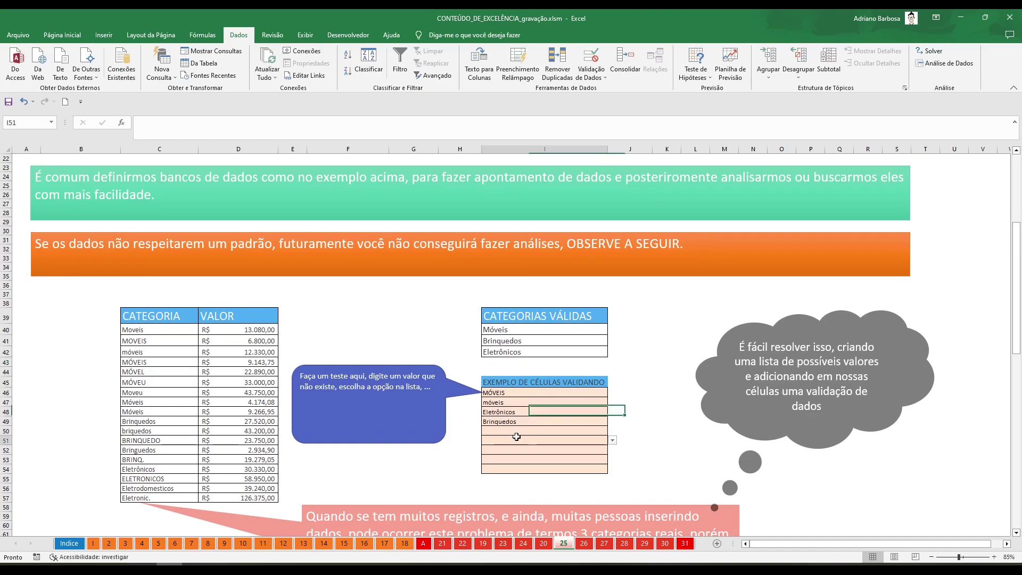
click(524, 440)
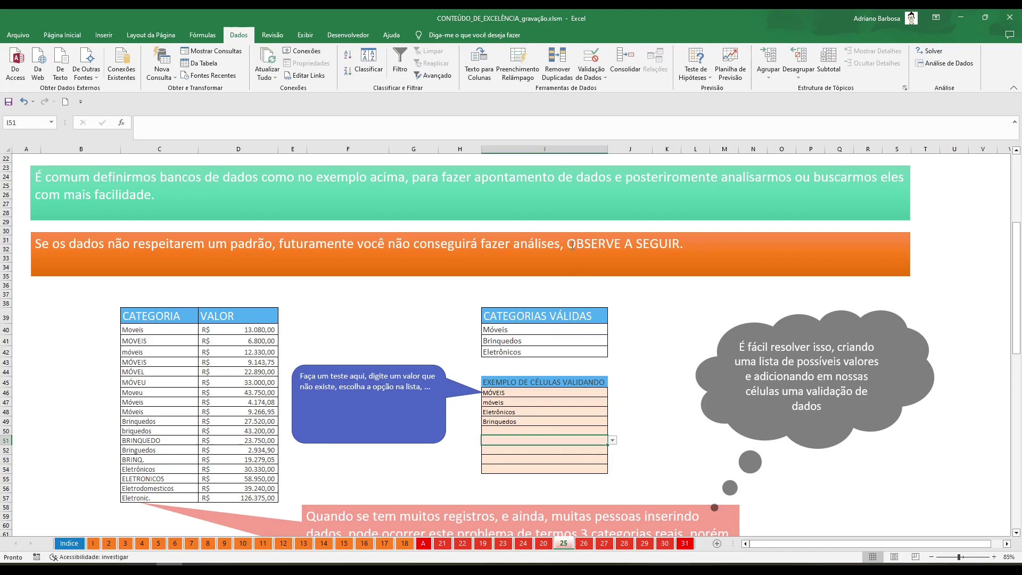
drag(534, 430, 532, 470)
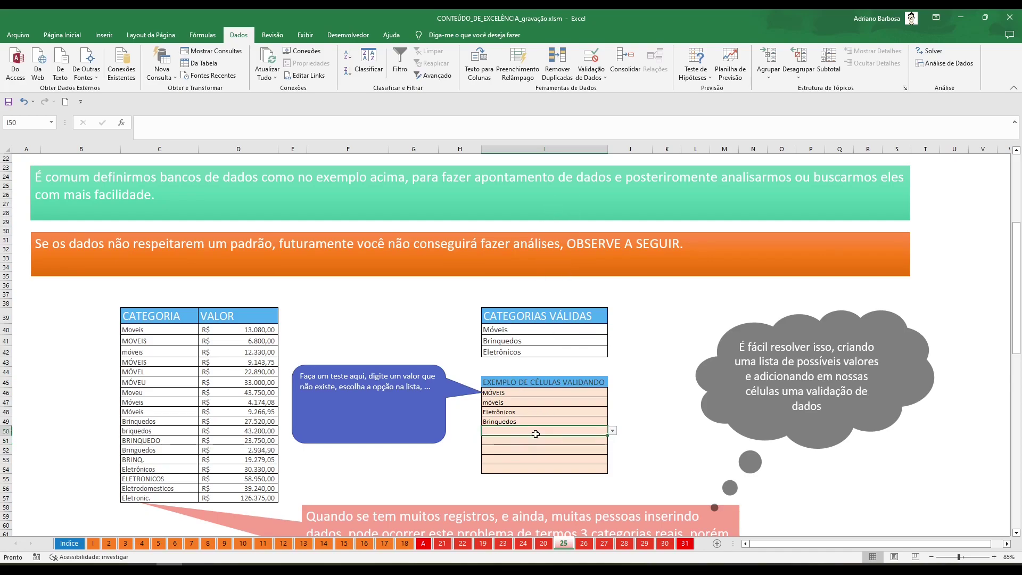
click(550, 478)
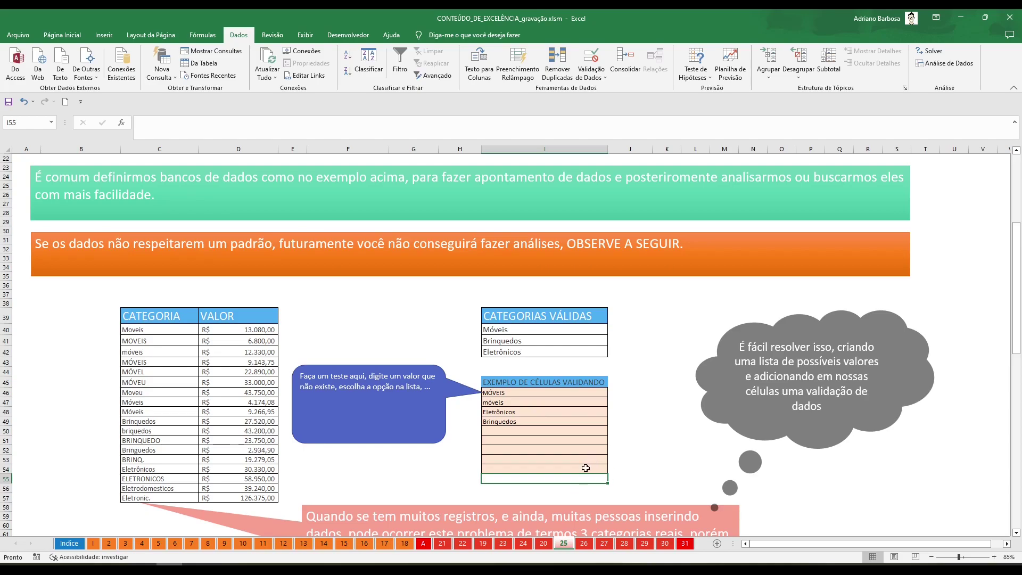
click(585, 468)
drag(607, 473, 580, 477)
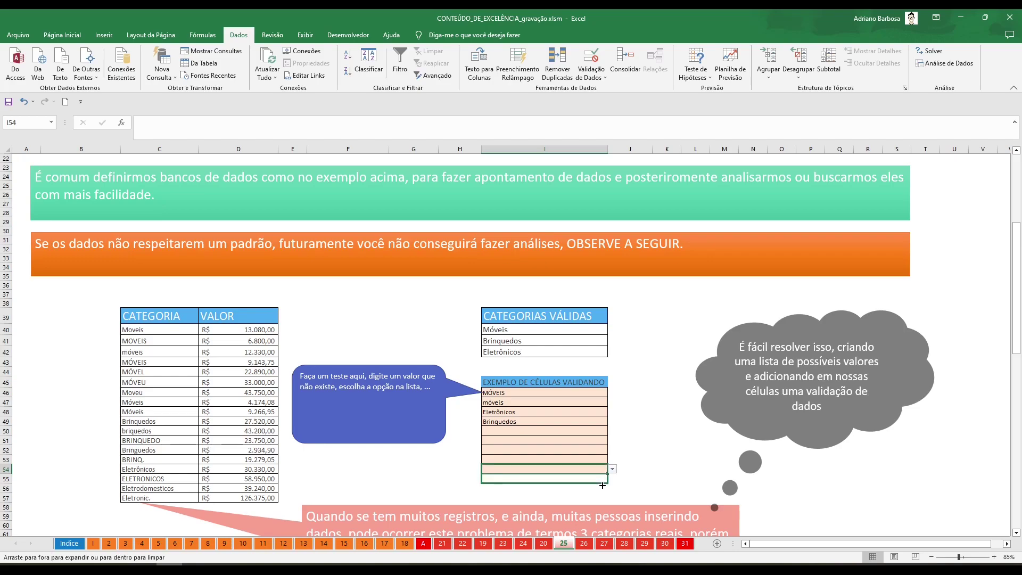
click(581, 478)
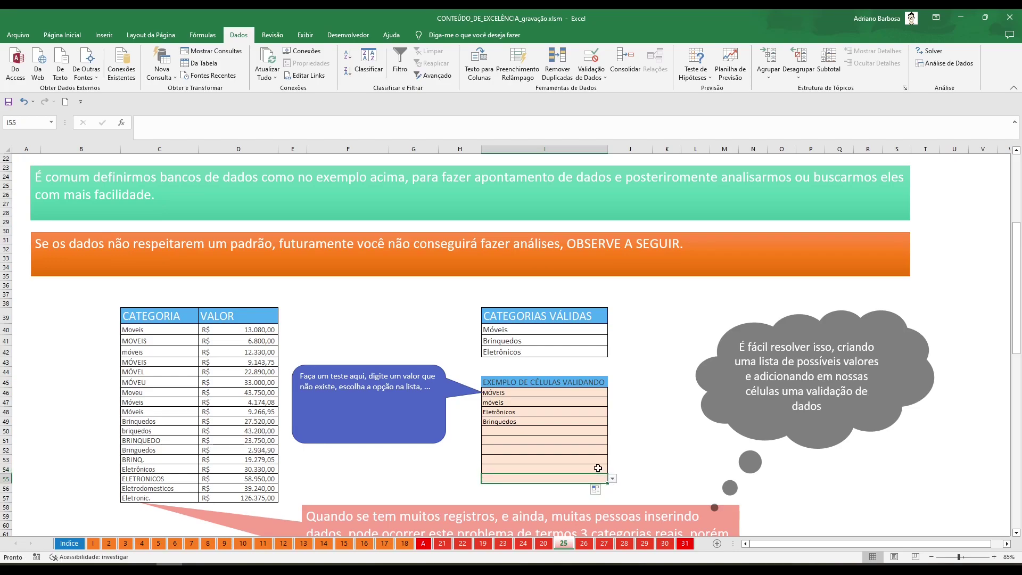
key(ctrl+z)
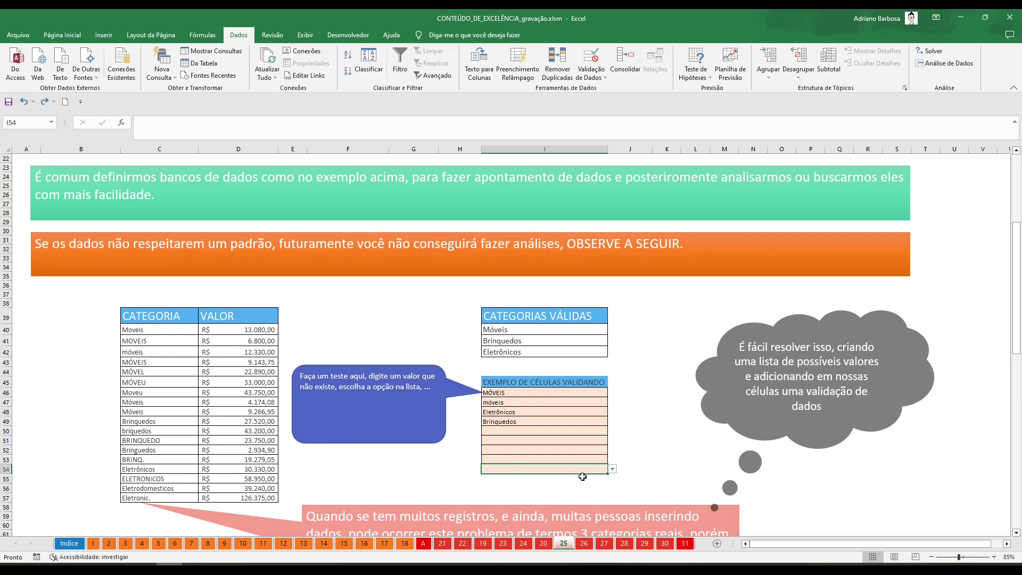
click(569, 479)
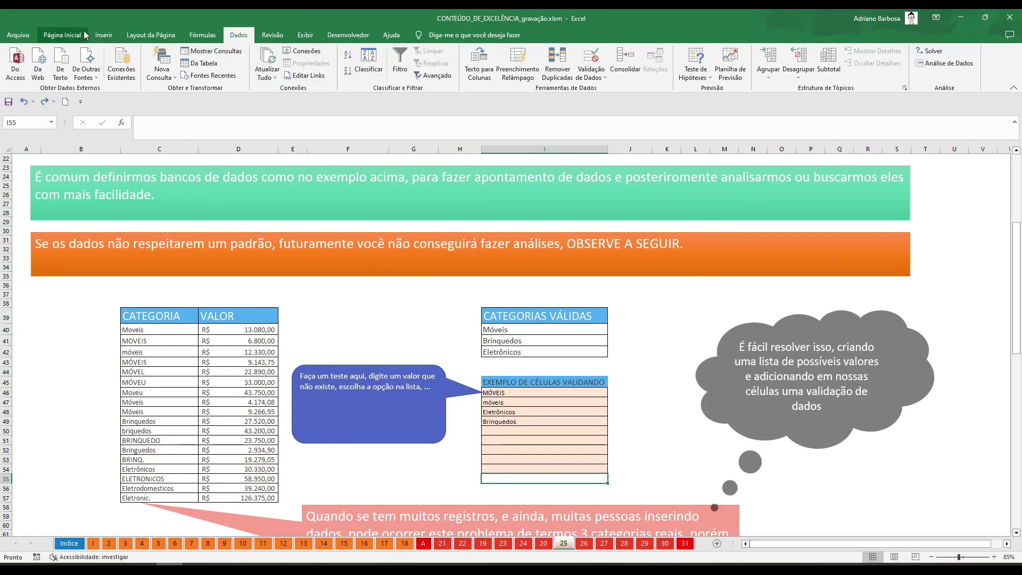
click(63, 35)
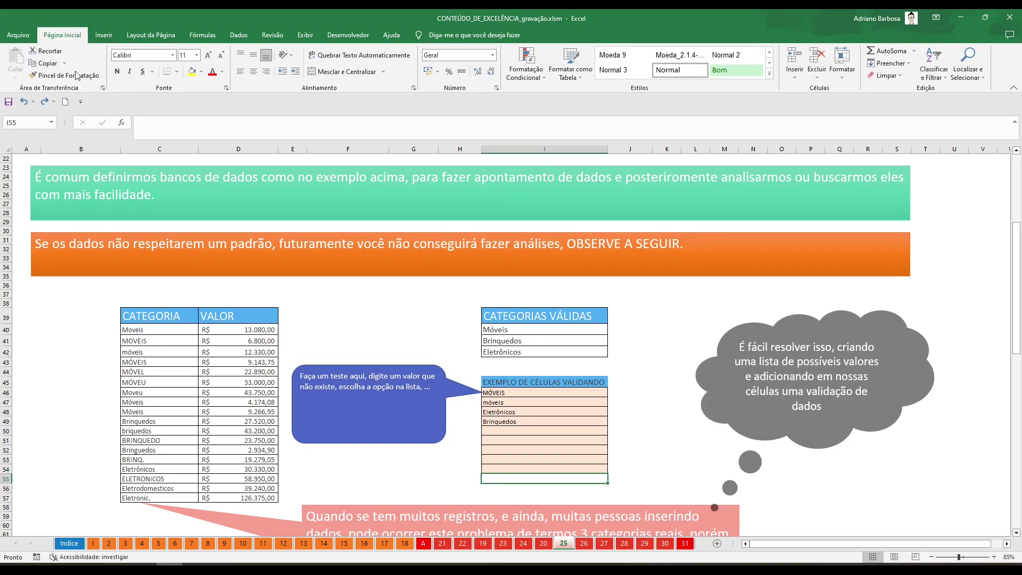
click(238, 36)
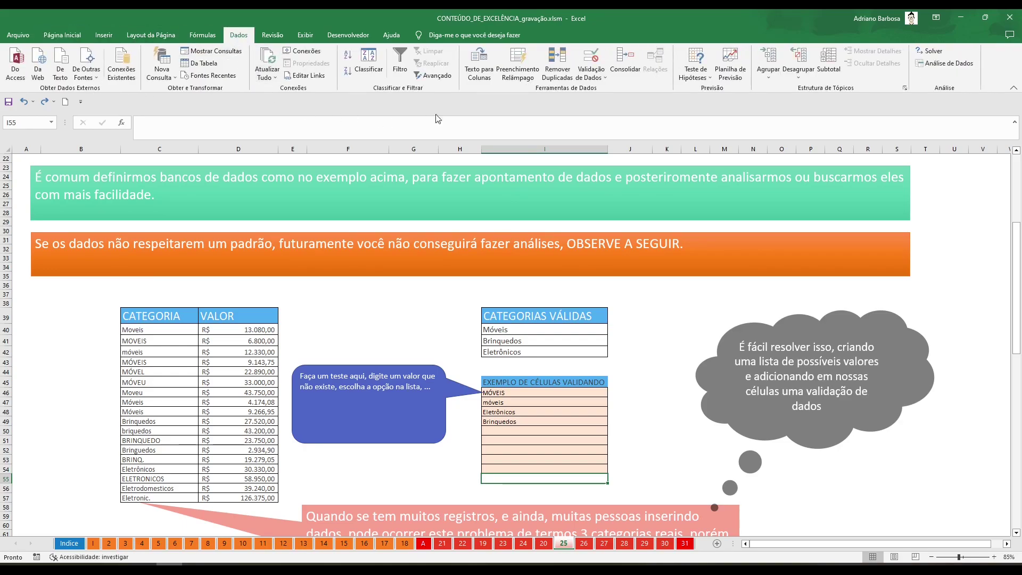
Open Data Validation for I55, move the dialog left, and set Permitir to Número inteiro.
click(600, 76)
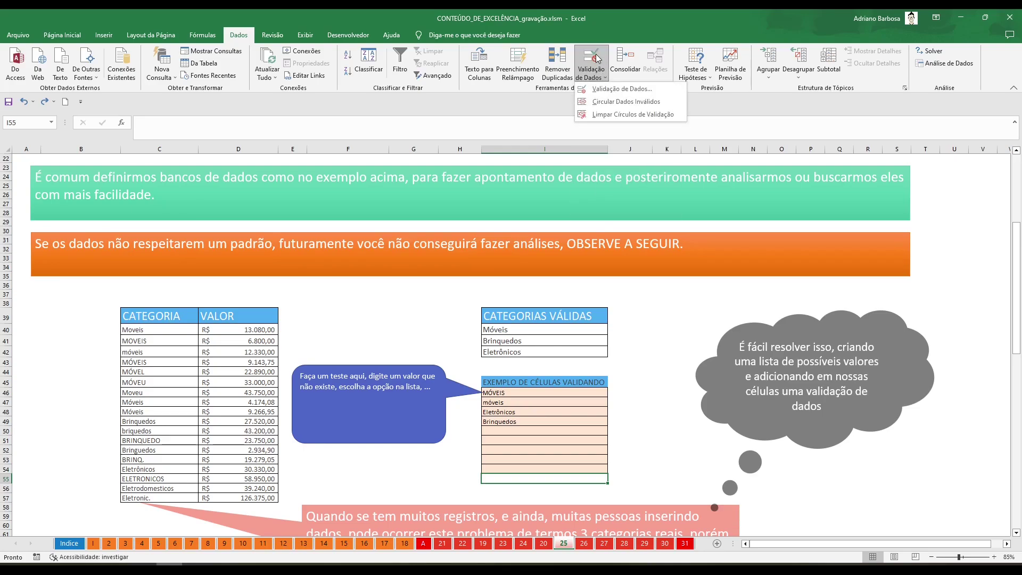
click(638, 90)
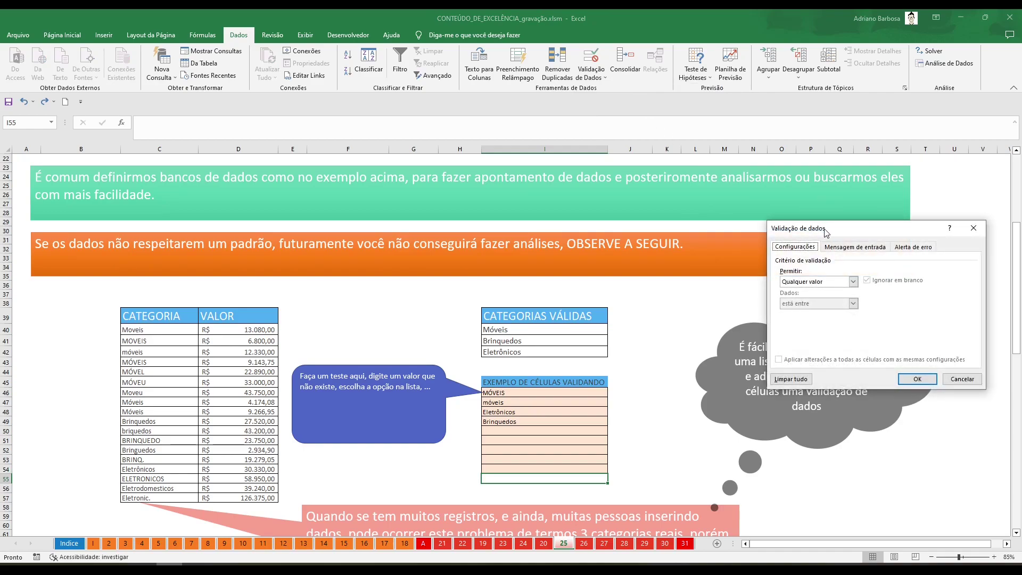
drag(825, 232, 688, 263)
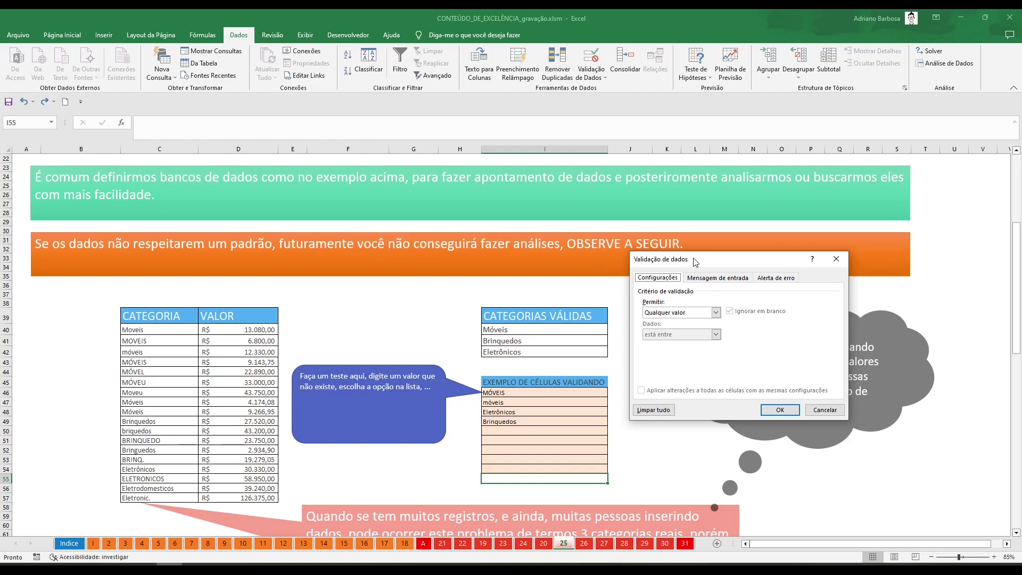
mouse_move(692, 259)
mouse_down()
mouse_move(336, 201)
mouse_move(327, 176)
mouse_up()
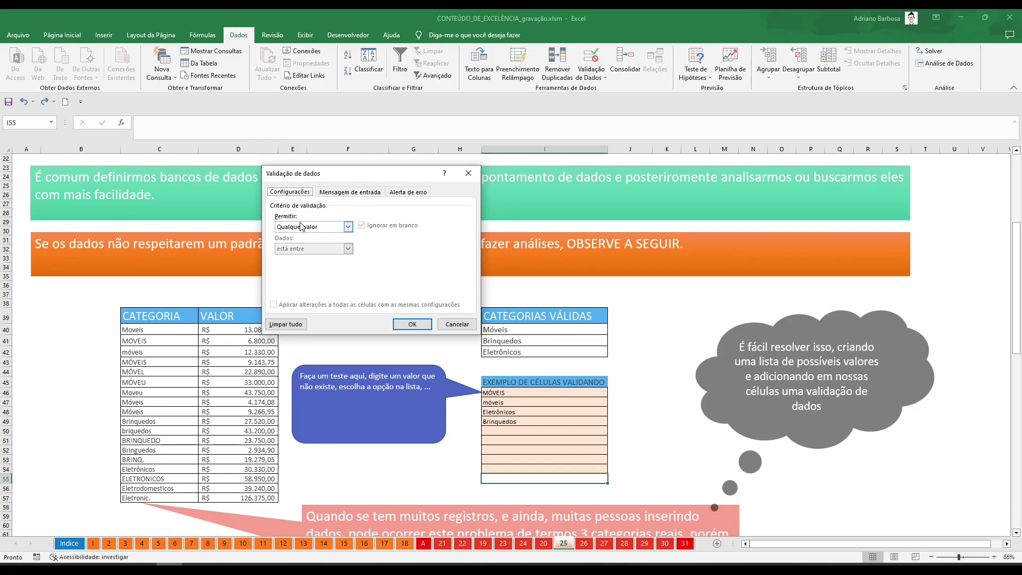
click(342, 232)
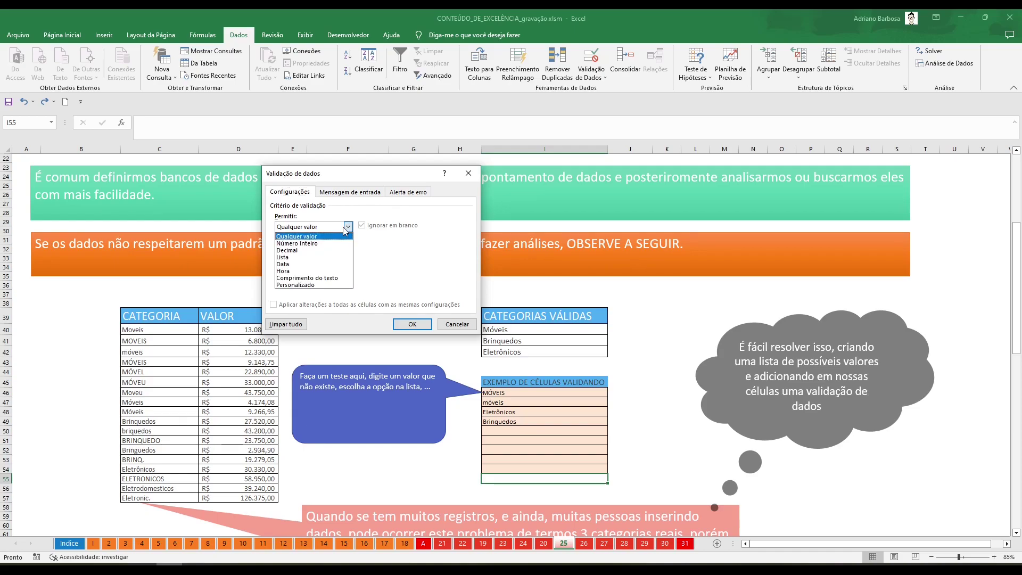
click(308, 244)
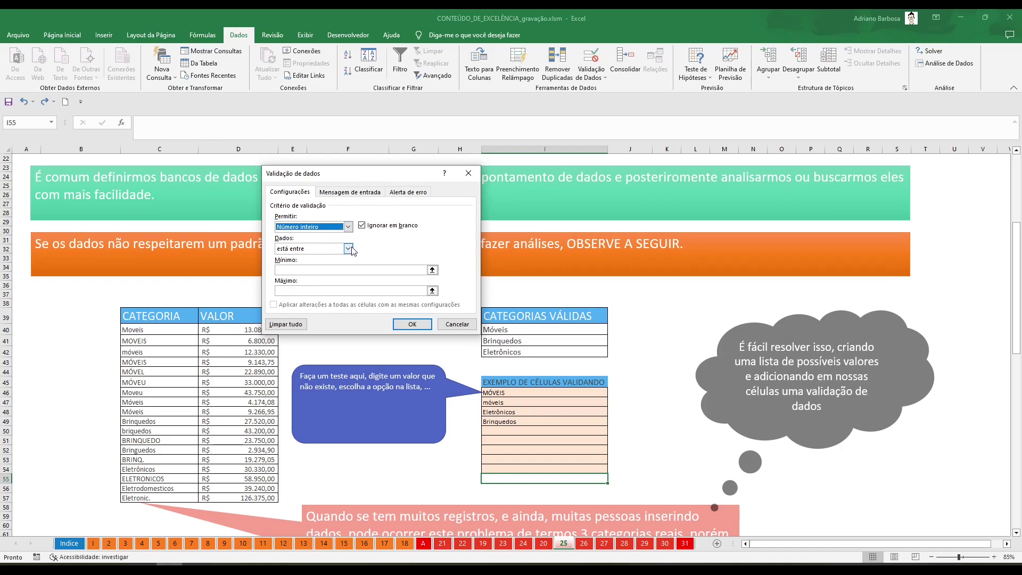
Review the Permitir and Dados options, keeping Número inteiro with condition está entre.
click(350, 249)
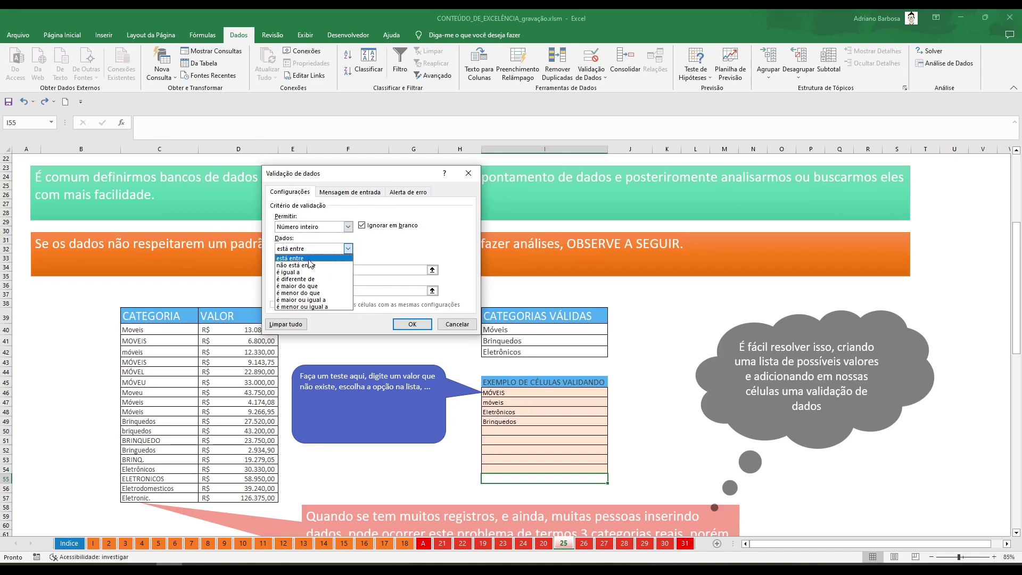
click(403, 256)
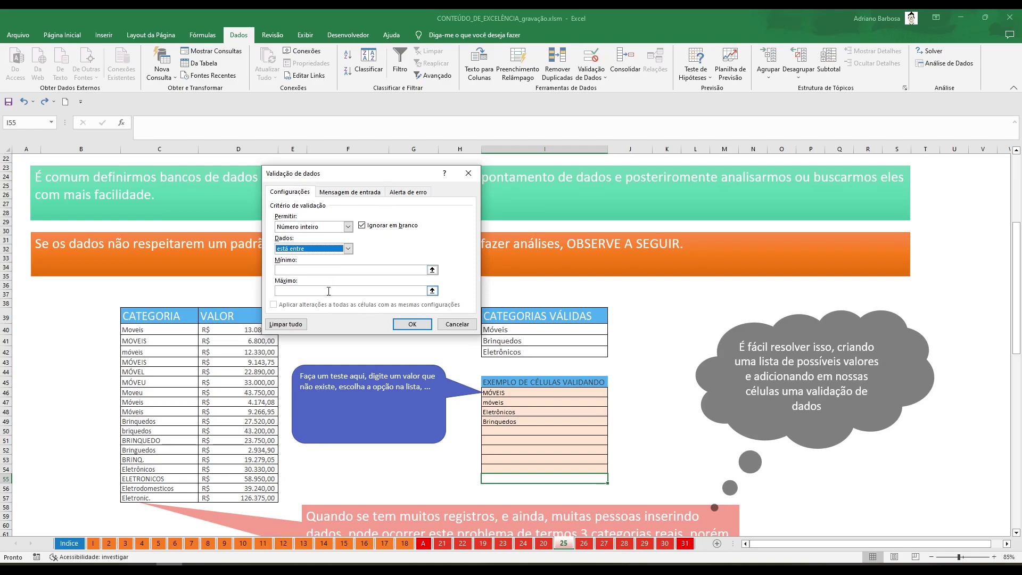
click(348, 249)
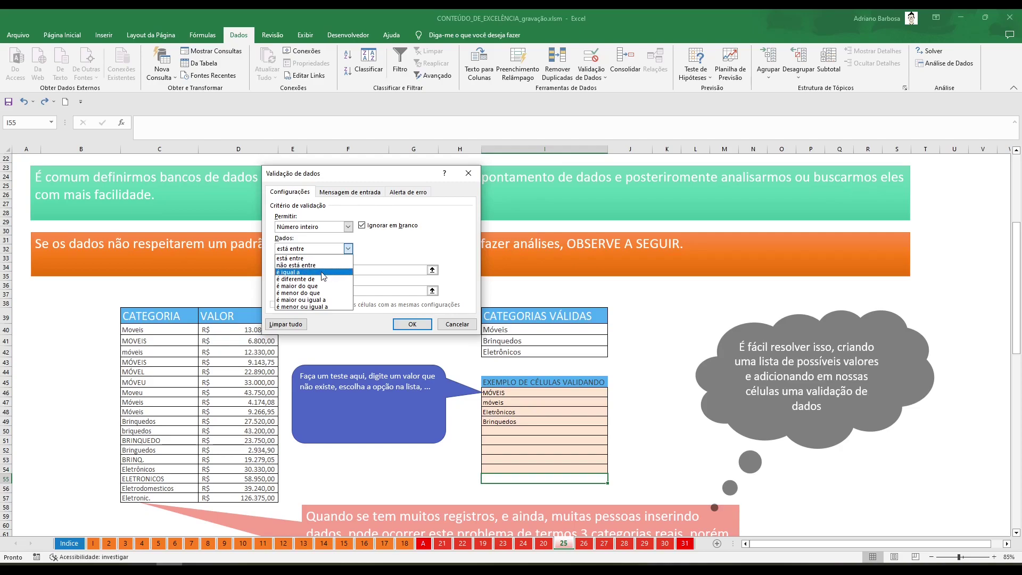
click(375, 258)
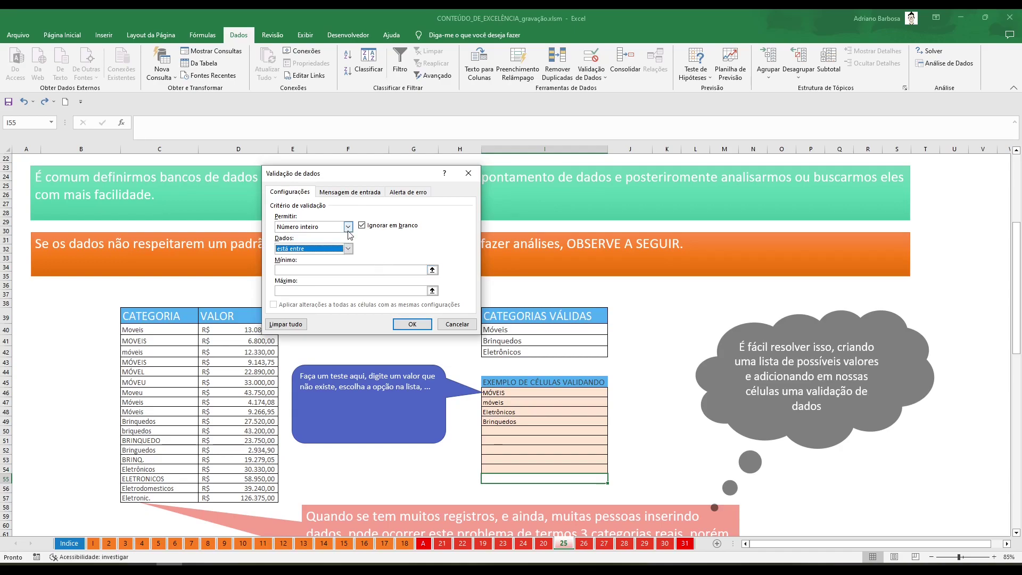
click(347, 227)
click(384, 258)
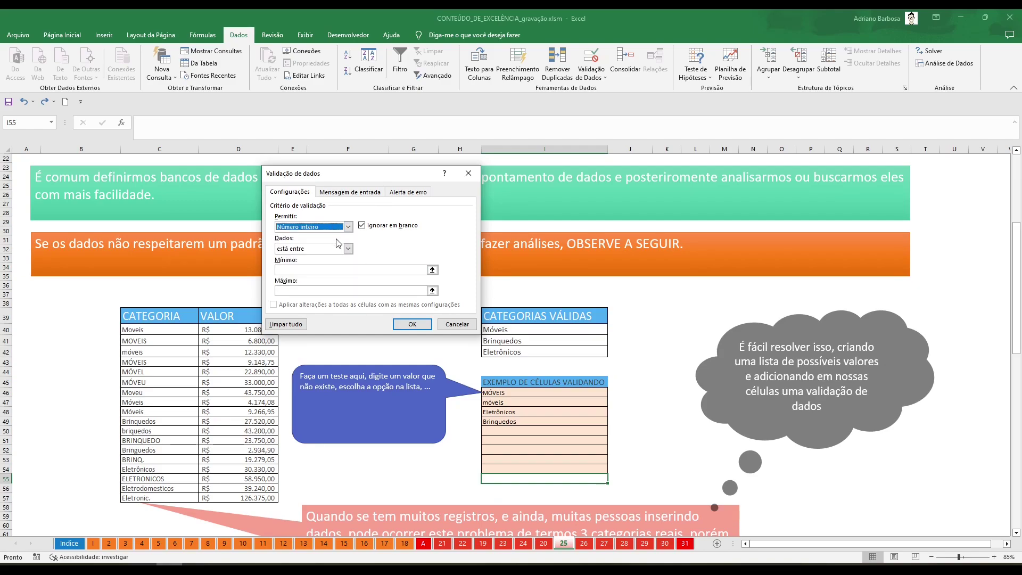
click(347, 227)
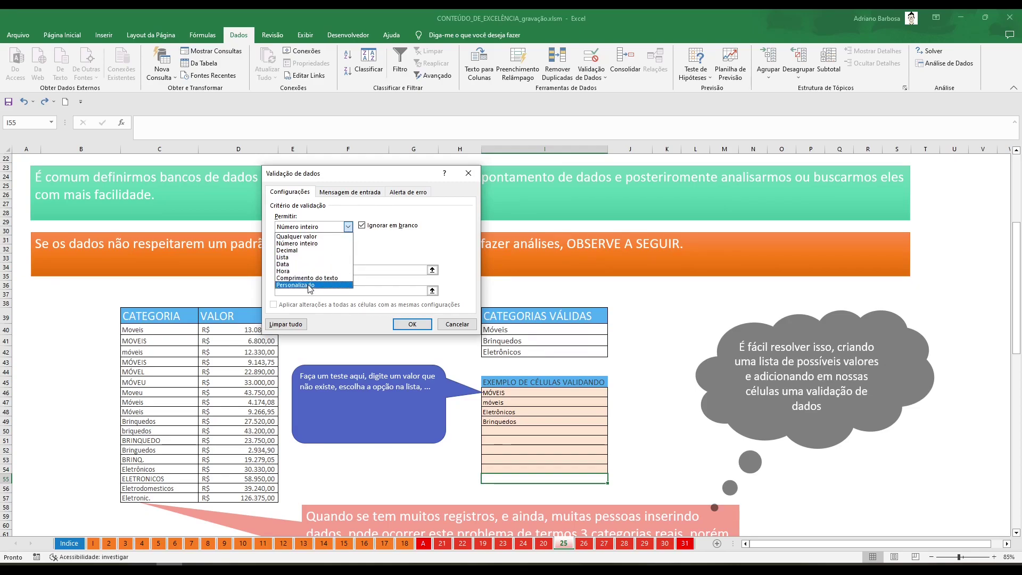
click(389, 256)
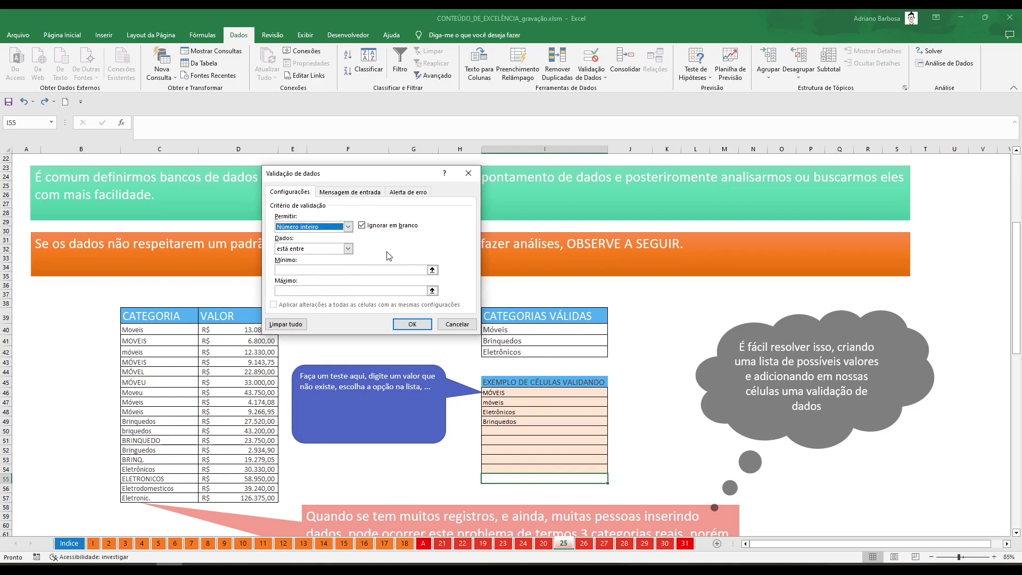
click(348, 248)
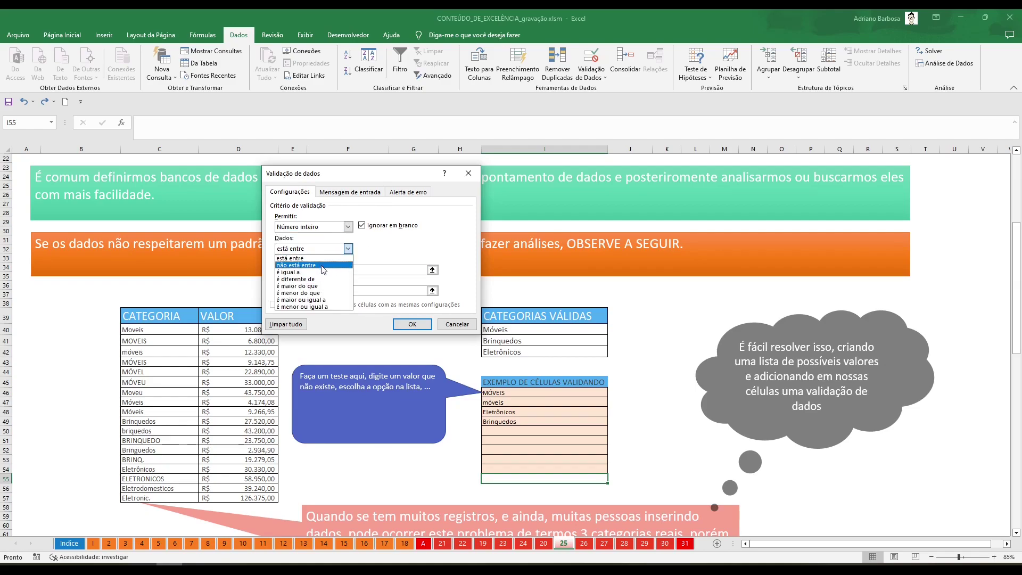
click(397, 255)
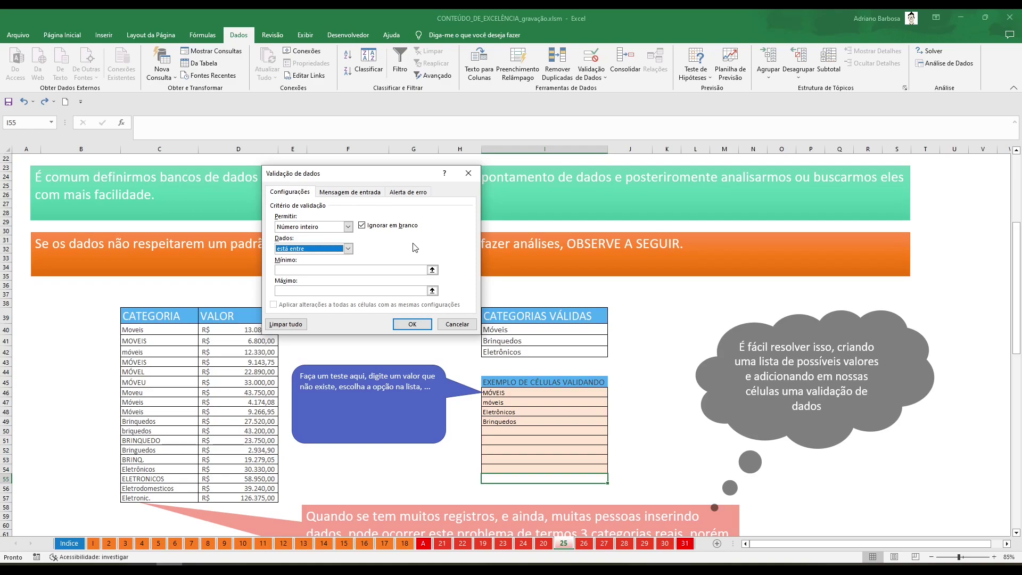
click(348, 227)
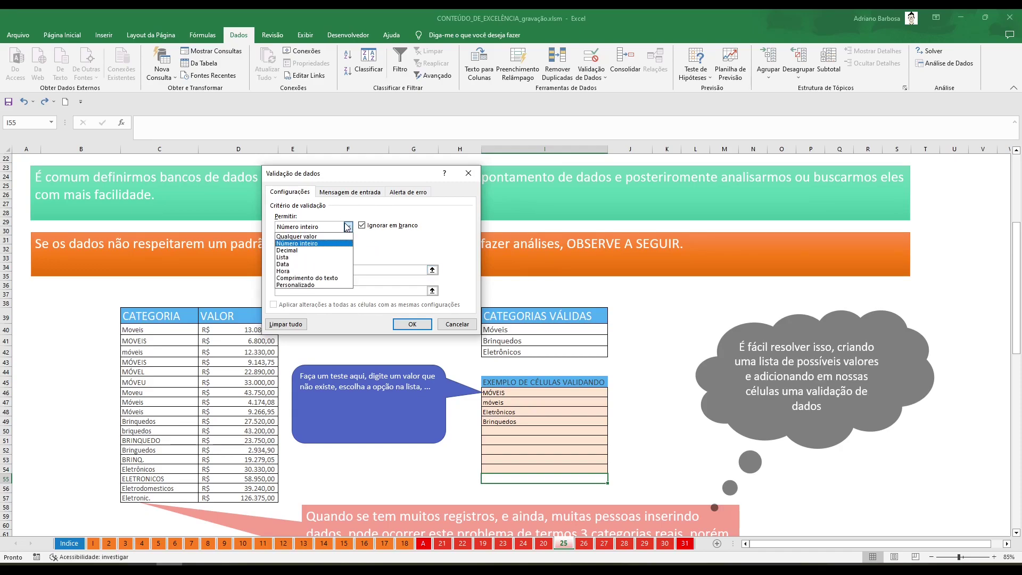
Switch Permitir to Lista and set its source to the CATEGORIAS VÁLIDAS cells =$I$40:$I$42.
click(297, 258)
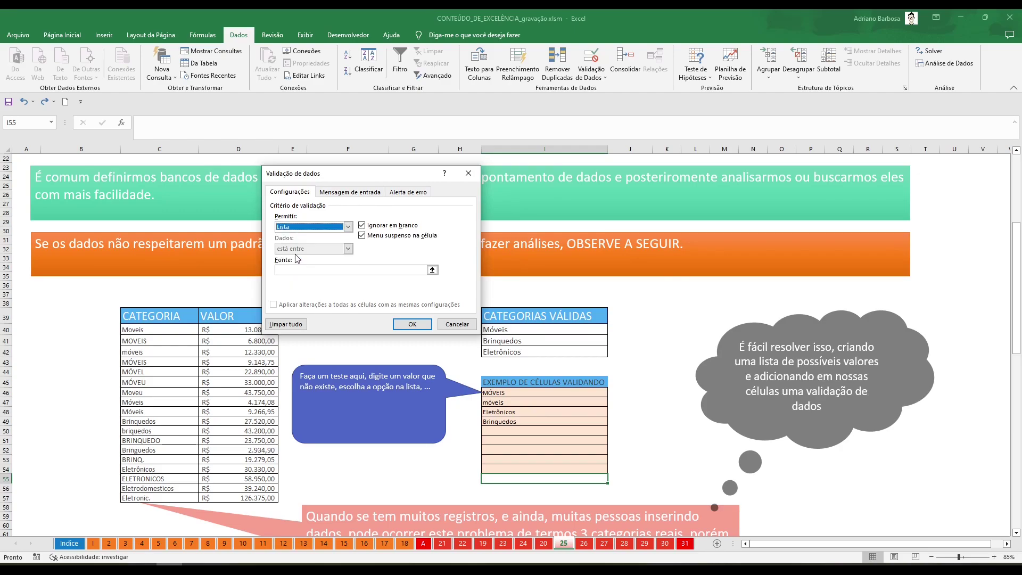
click(305, 228)
click(292, 260)
click(417, 273)
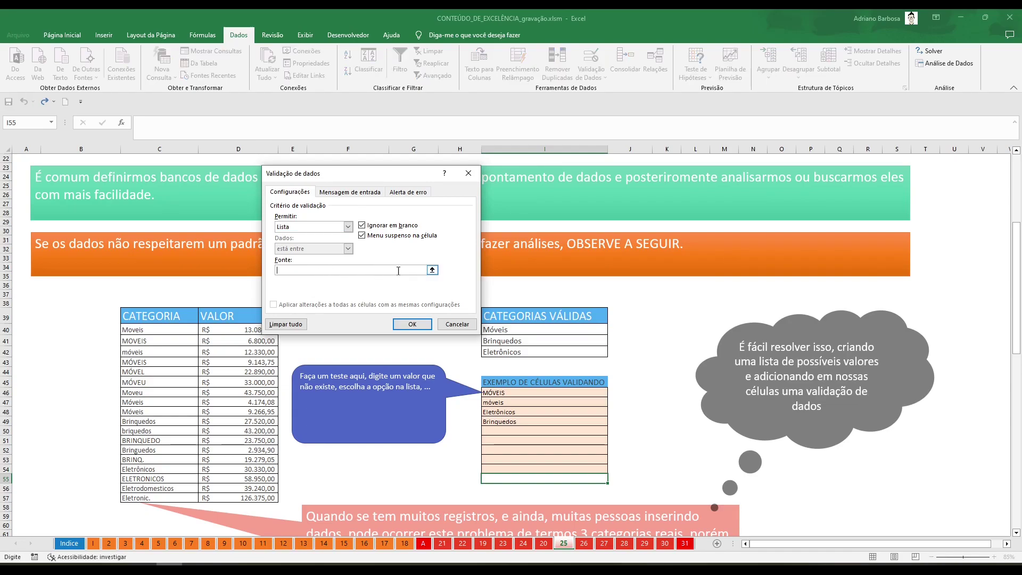
click(432, 271)
drag(506, 330, 506, 353)
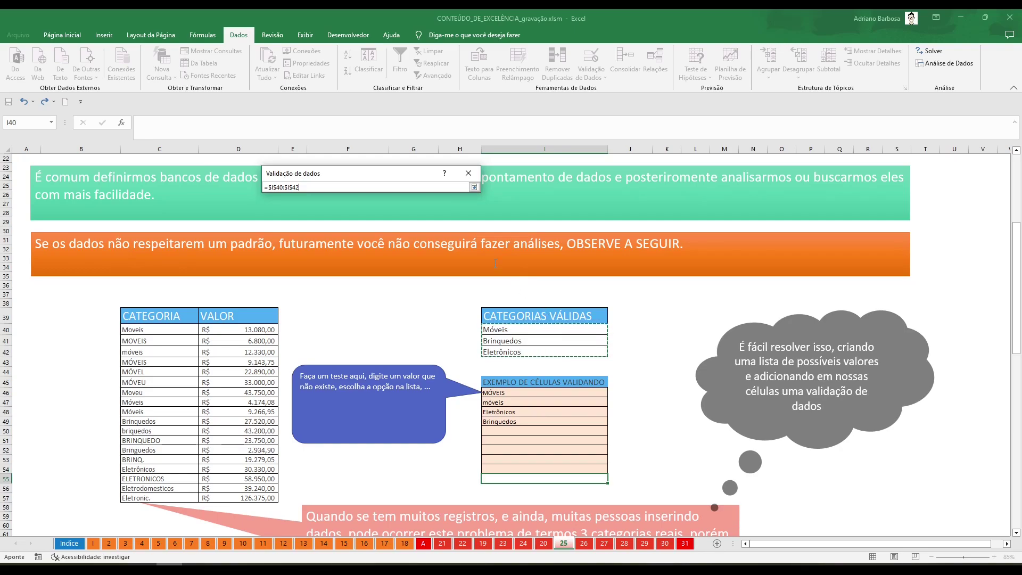
Restore the full dialog, enable Menu suspenso na célula, and view the Mensagem de entrada settings.
click(475, 187)
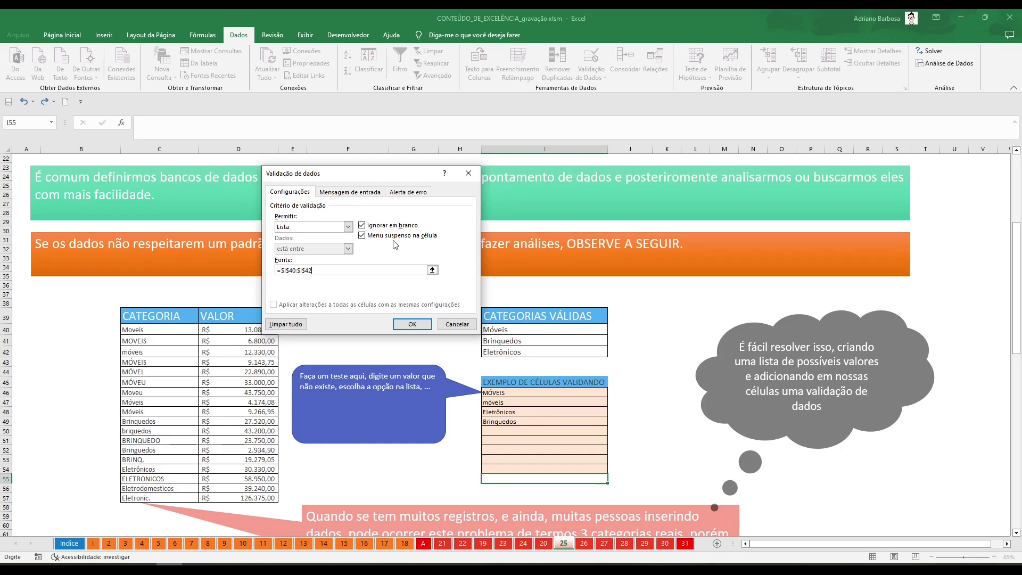
click(362, 236)
click(372, 236)
click(340, 192)
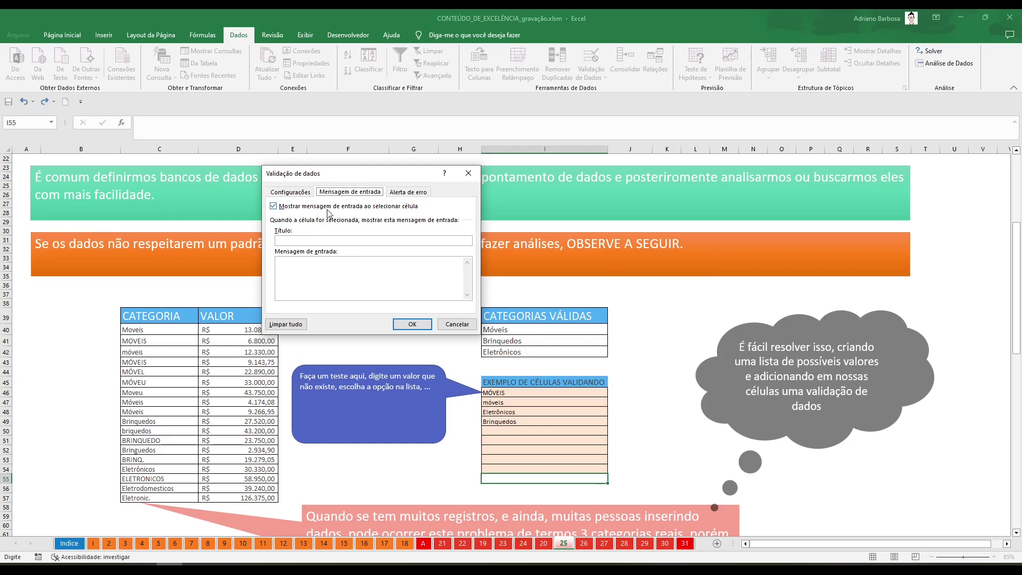
Add an input message titled 'Atenção' warning that the cell has a validation.
click(332, 239)
text(Atend)
click(311, 267)
text(A)
text(élula que voc)
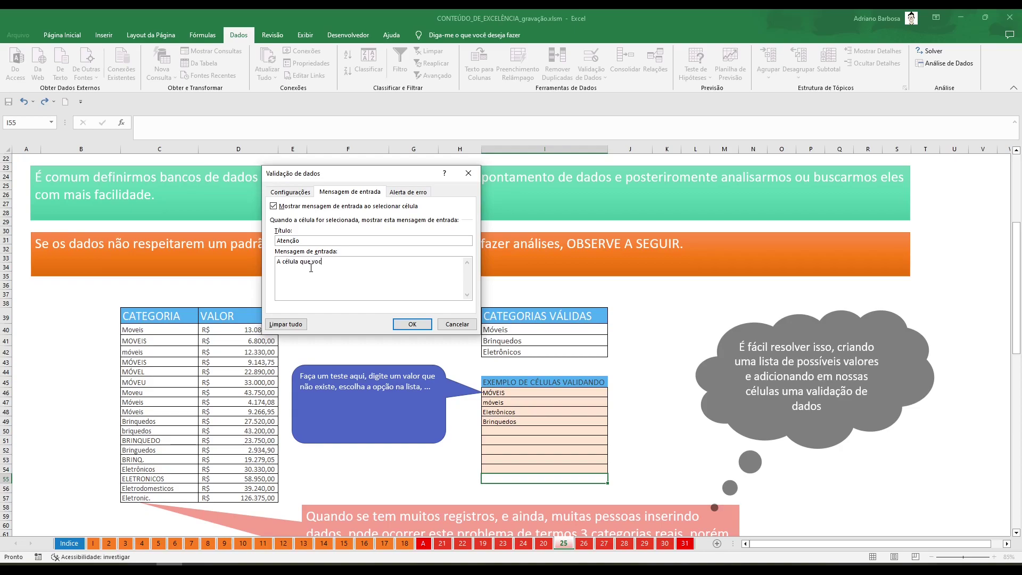
text(ê entrou,)
text(ma )
text(dad)
text( gent)
text(za segui)
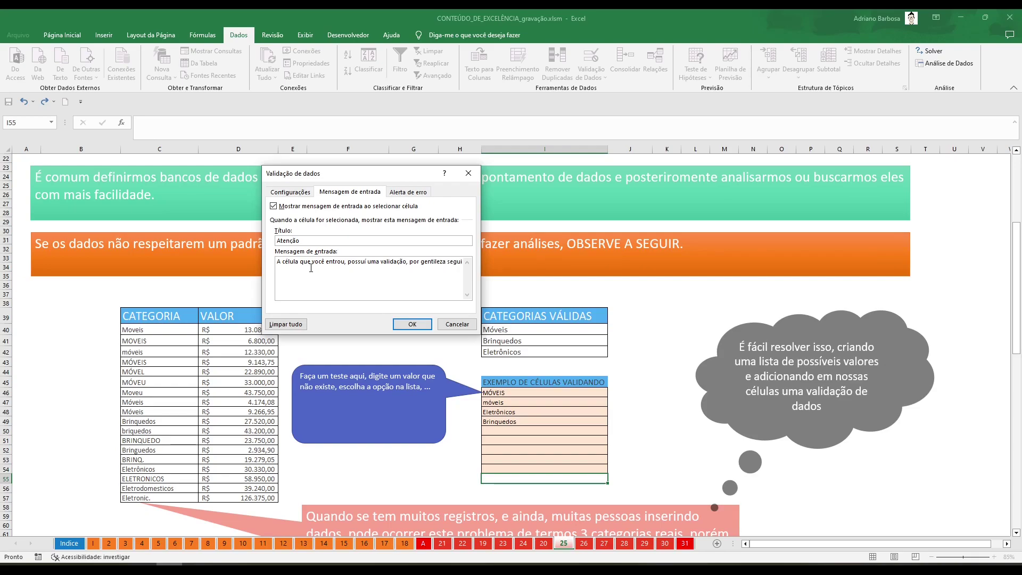
text(r)
key(BackSpace)
key(BackSpace)
key(BackSpace)
key(BackSpace)
key(BackSpace)
key(shift+Tab)
click(396, 194)
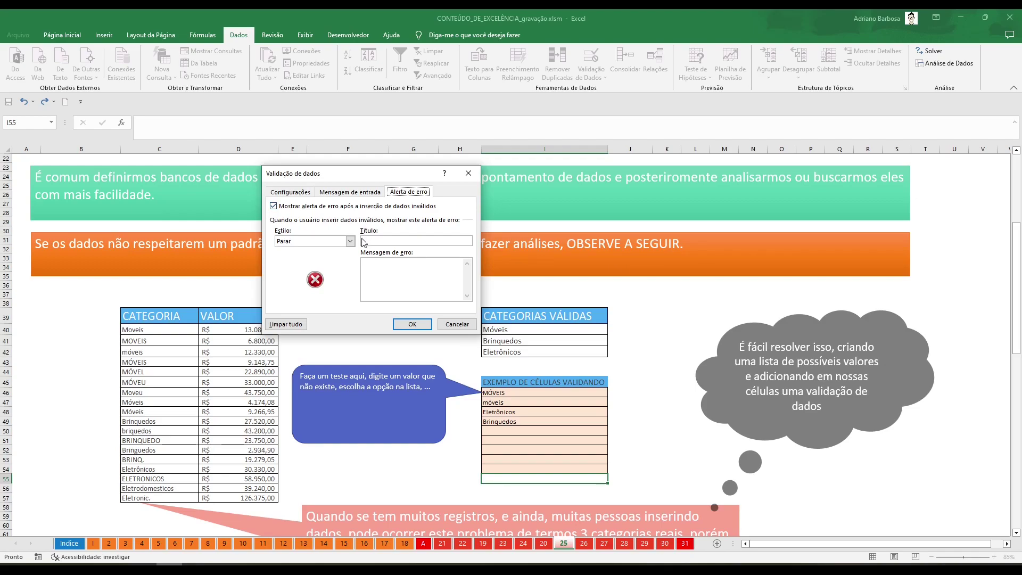
Set the error alert style to Parar.
click(313, 242)
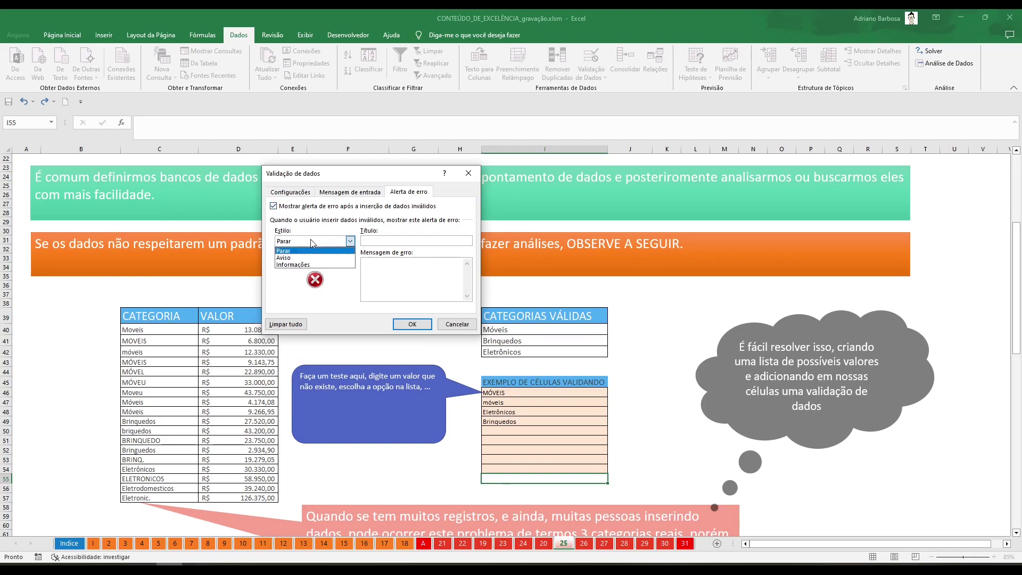
click(301, 257)
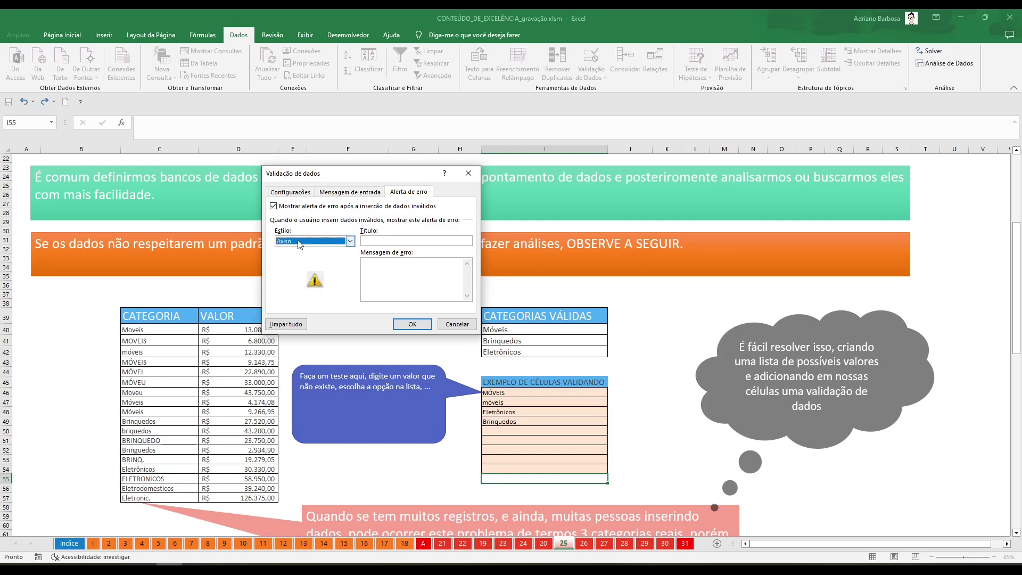
click(299, 242)
click(295, 251)
click(299, 241)
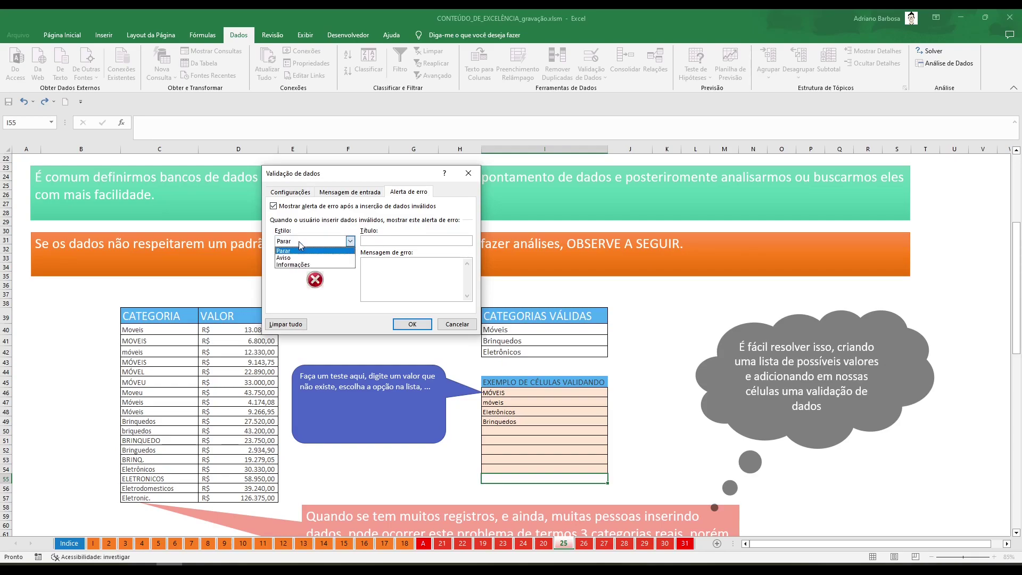
click(294, 265)
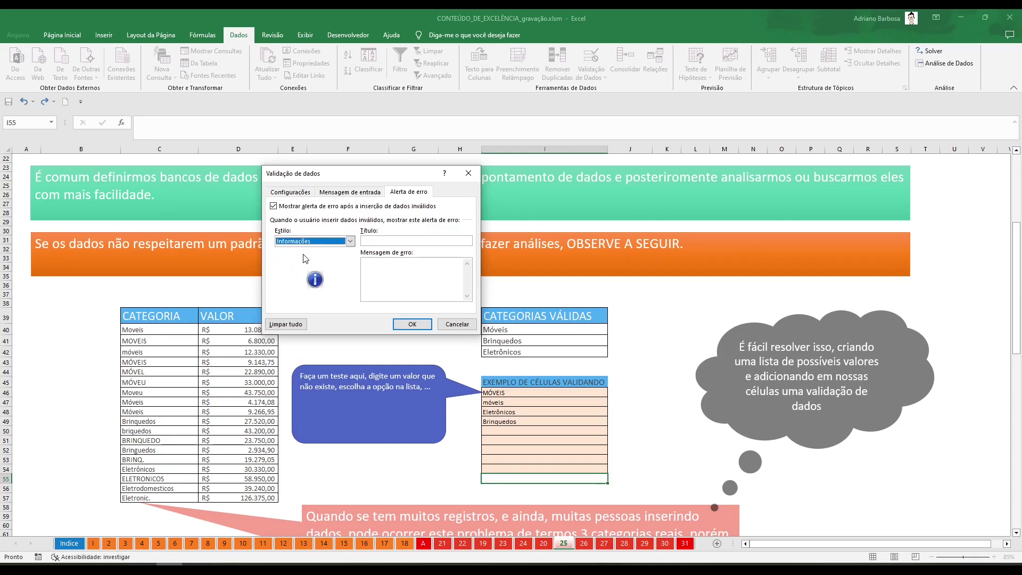
click(304, 242)
click(293, 257)
click(299, 242)
click(289, 250)
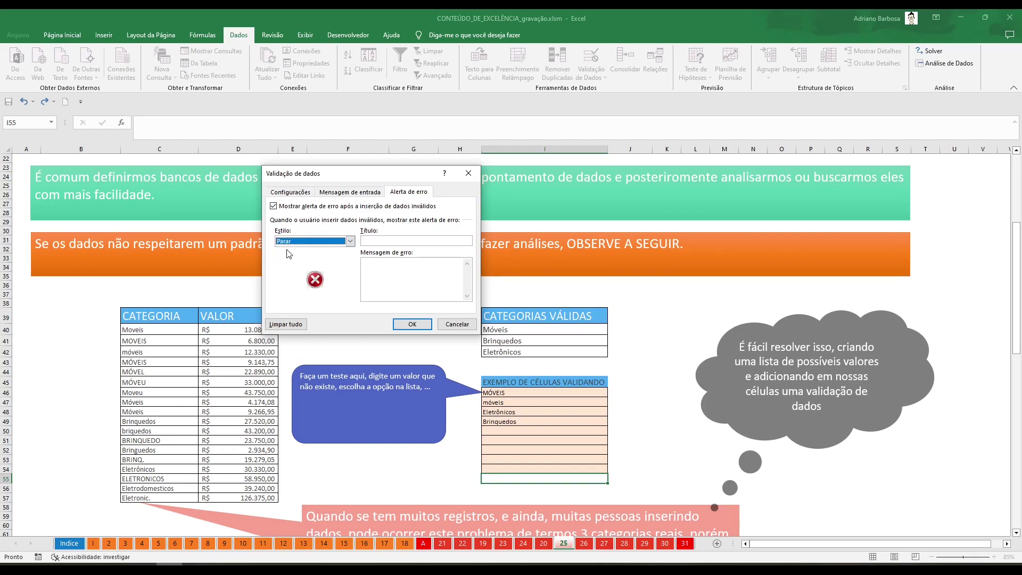
Title the error 'Dado Inválido' with message 'Por favor, preencha um valor da lista' and save.
click(398, 241)
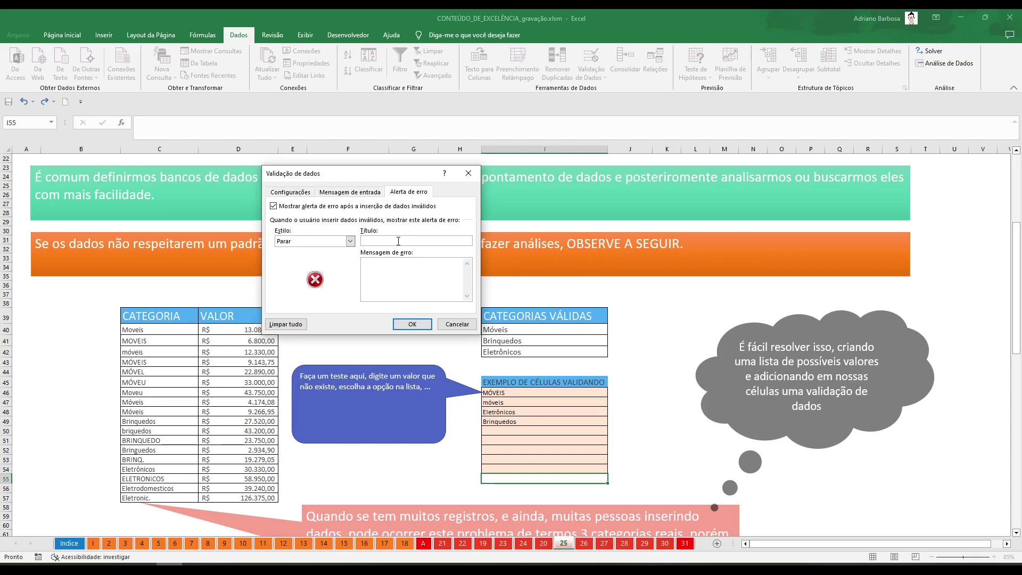
text(Dado In)
text(vád)
key(BackSpace)
key(BackSpace)
text(favo)
text(r, preenc)
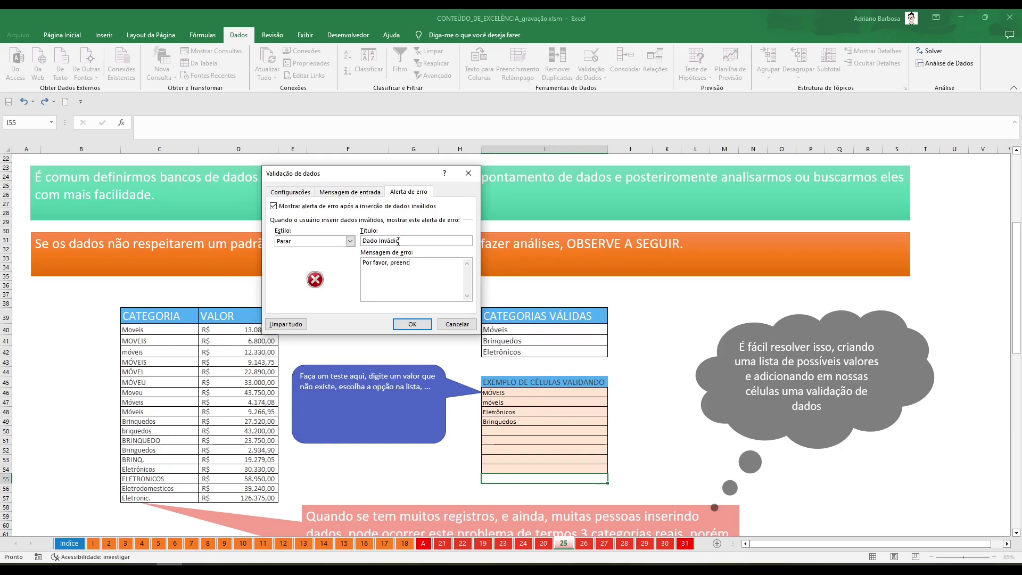
text(a)
text(a um)
text(!)
click(411, 323)
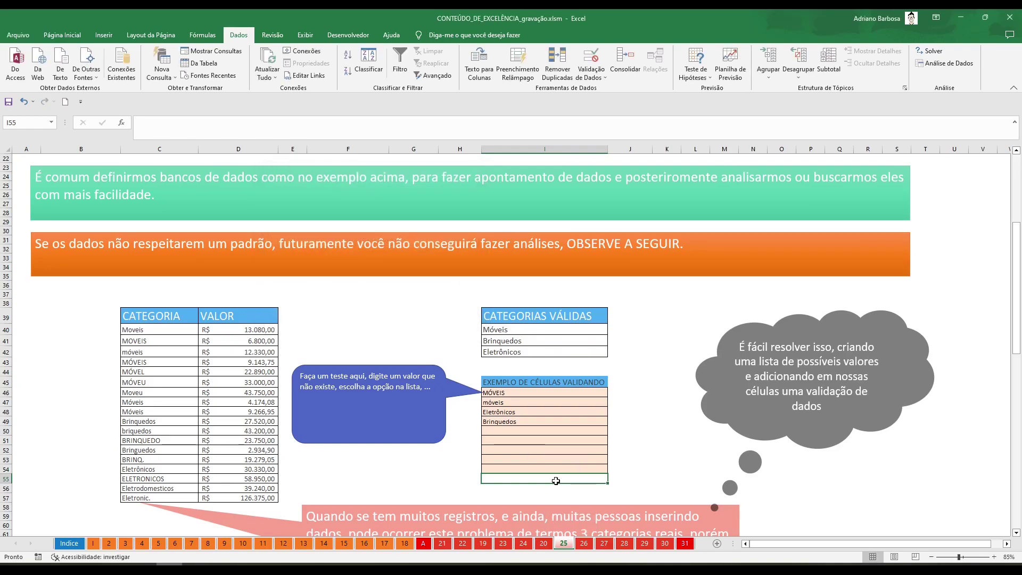
Test I55 with the invalid entry 'teste' and cancel it after the rejection.
scroll(585, 424, down, 2)
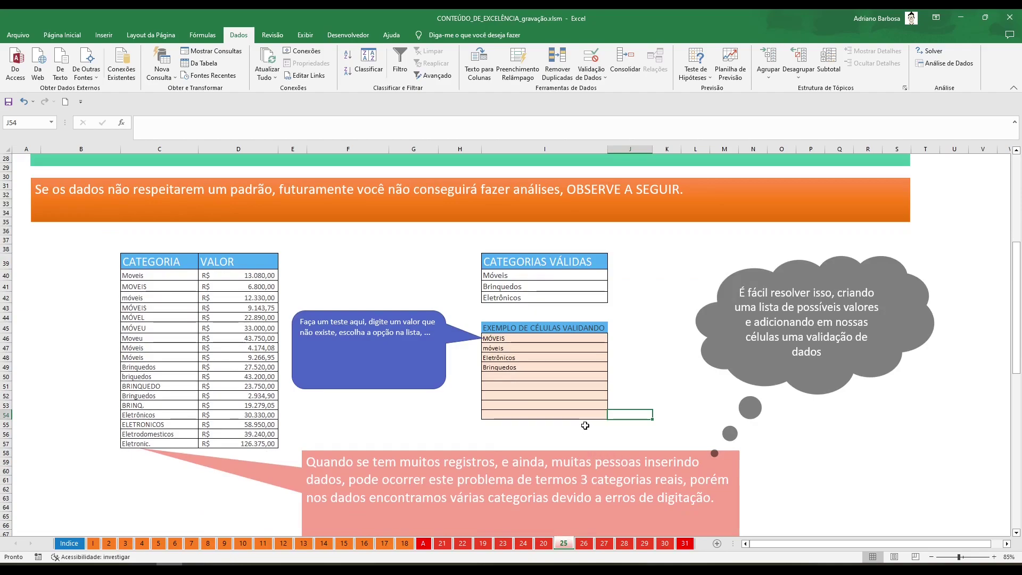
click(584, 424)
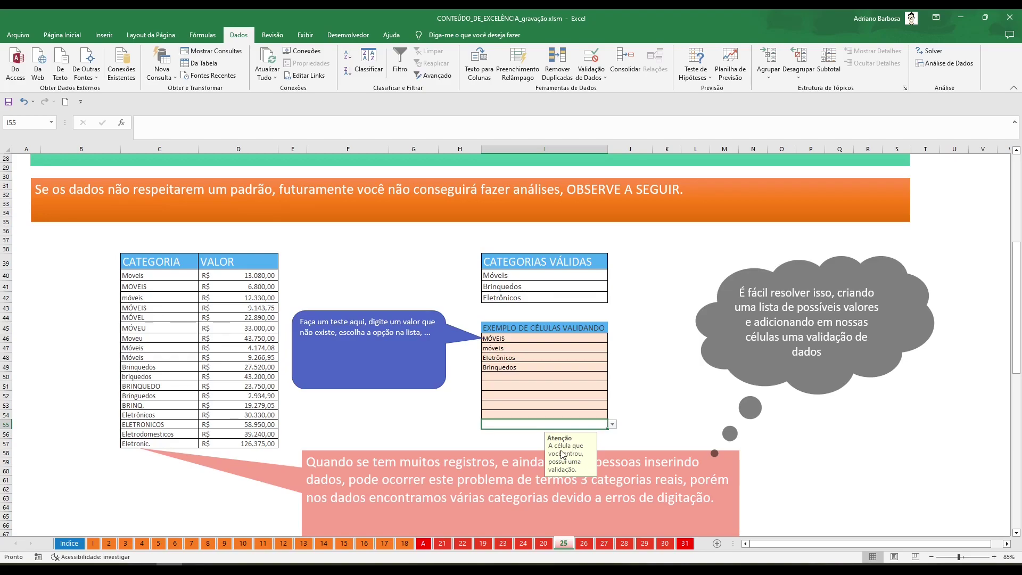
text(teste)
key(Return)
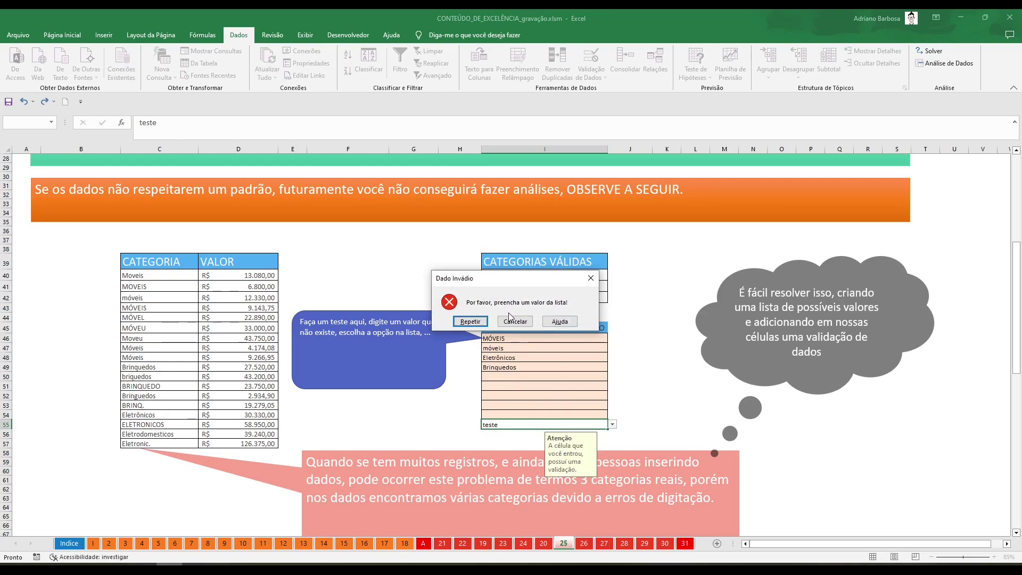
click(471, 321)
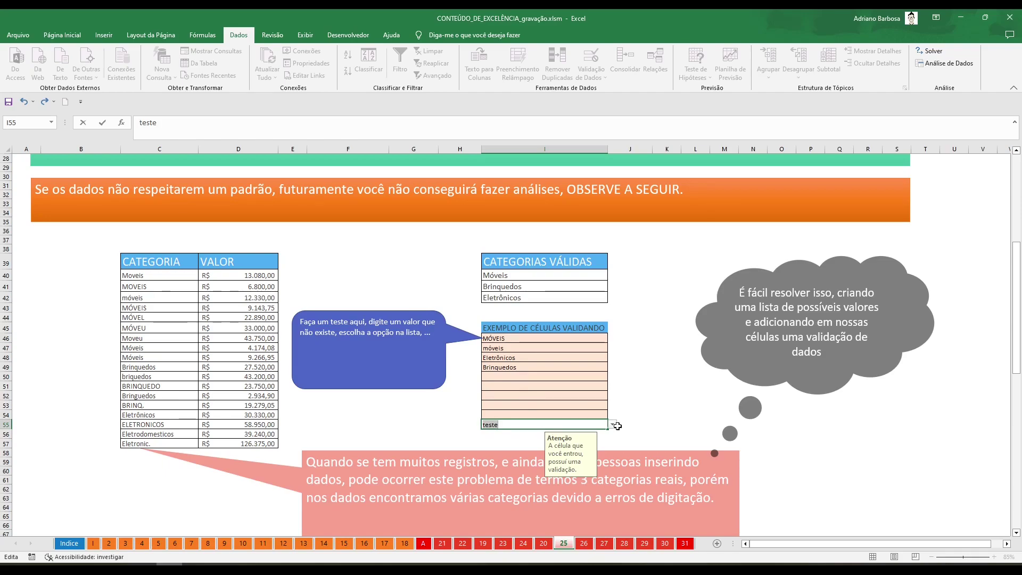
key(Return)
click(516, 322)
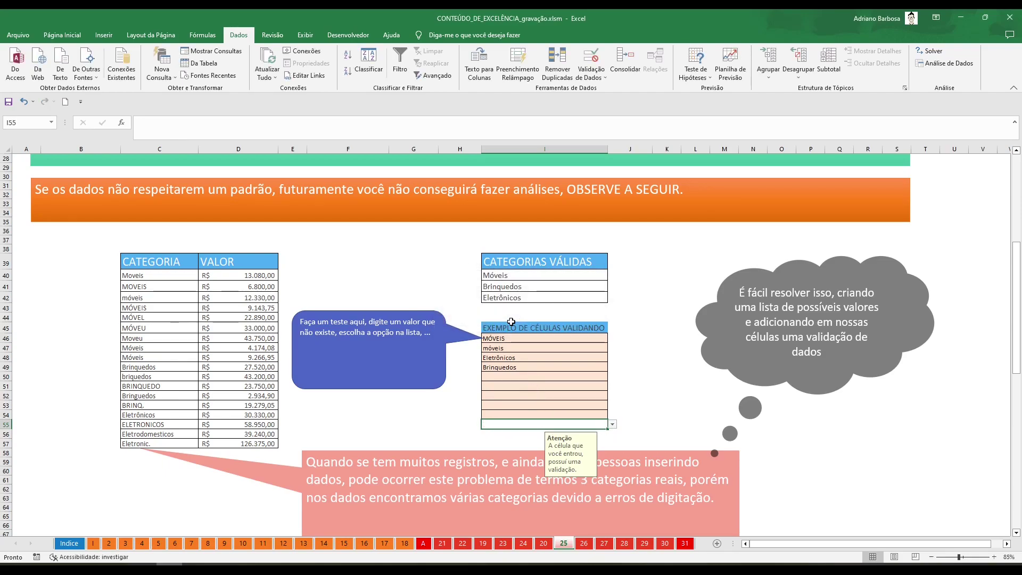
Fill I55 with Brinquedos from its dropdown list.
click(613, 426)
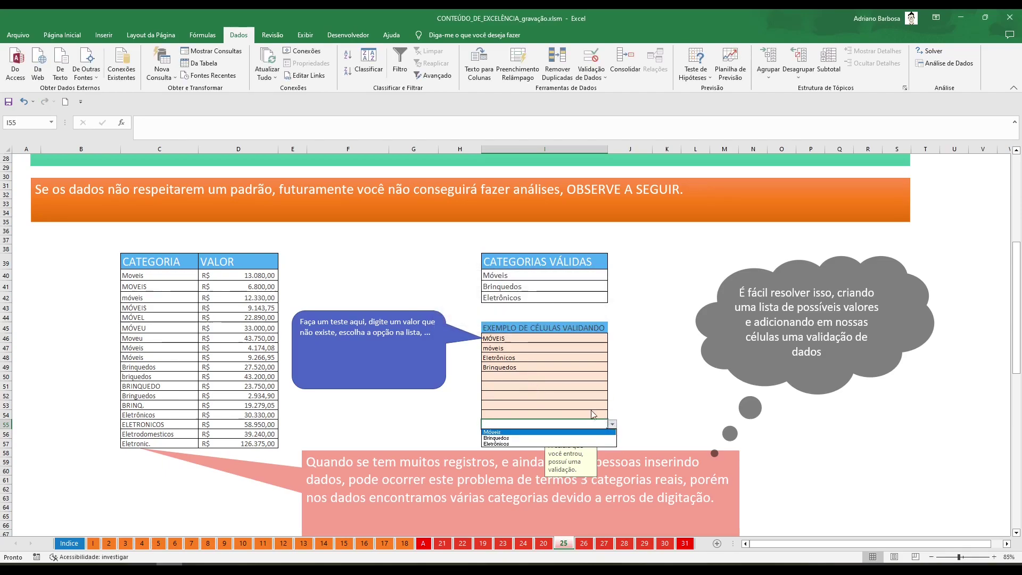
click(486, 438)
key(Tab)
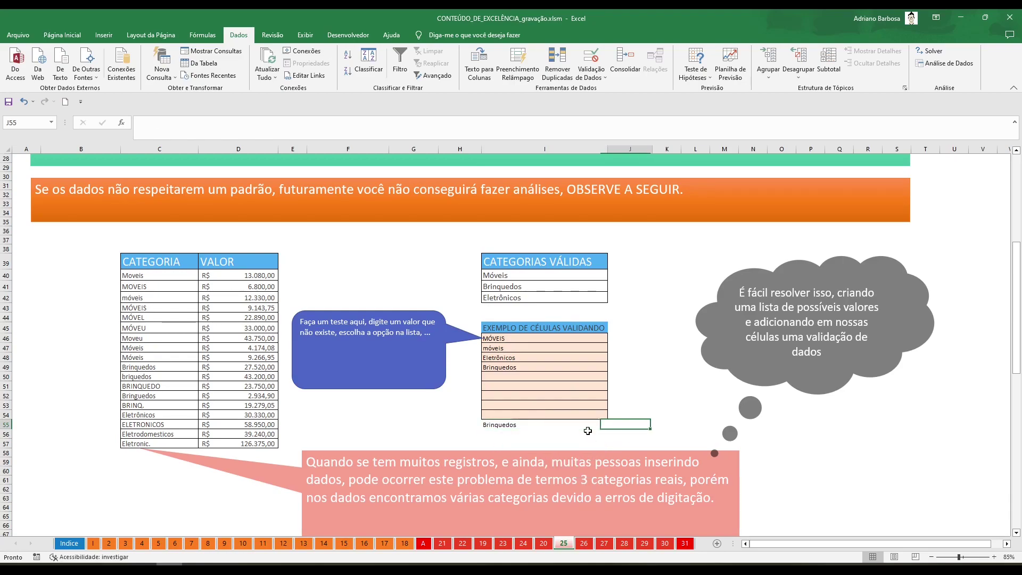
click(530, 422)
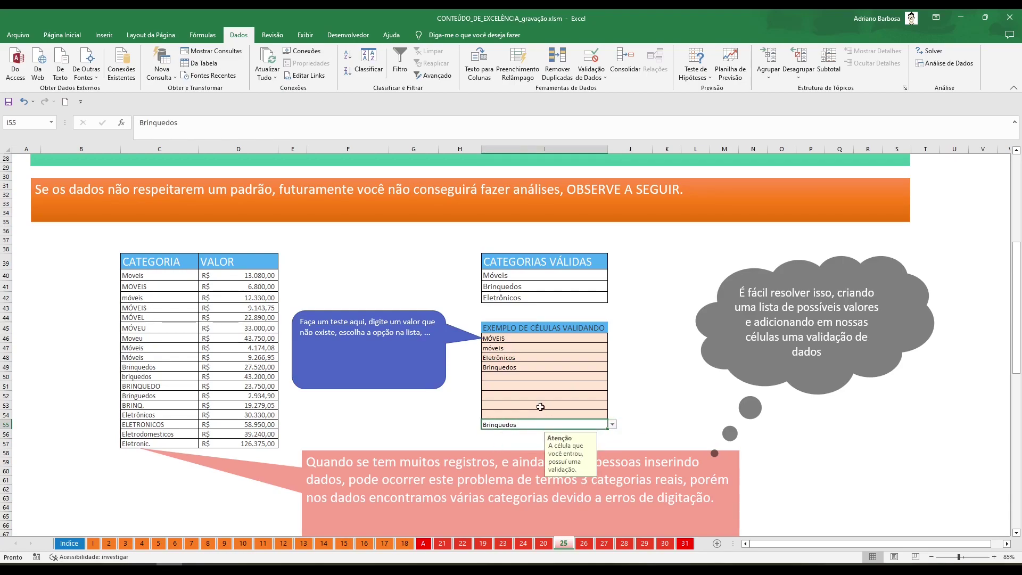
click(590, 63)
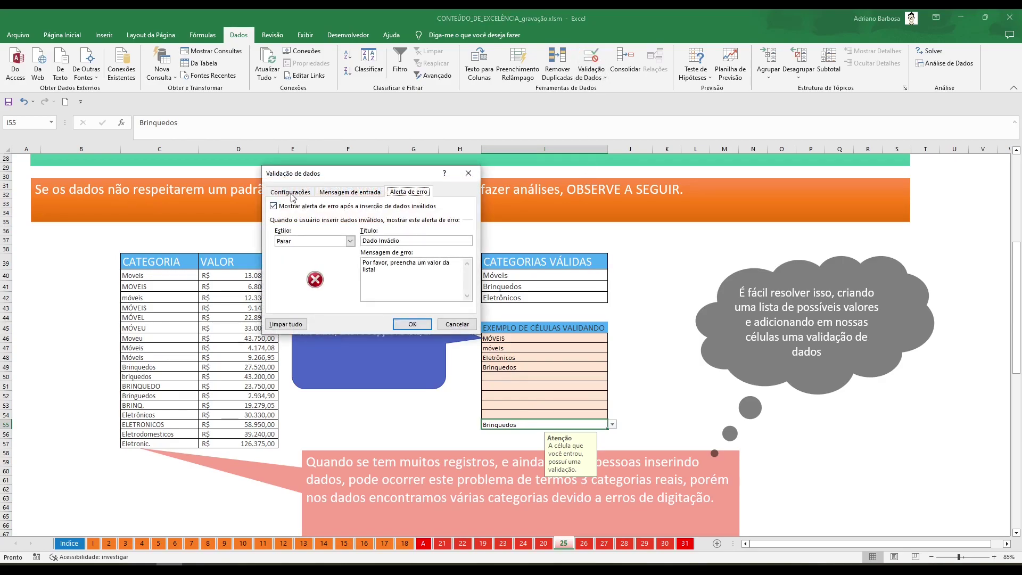
click(341, 193)
click(305, 192)
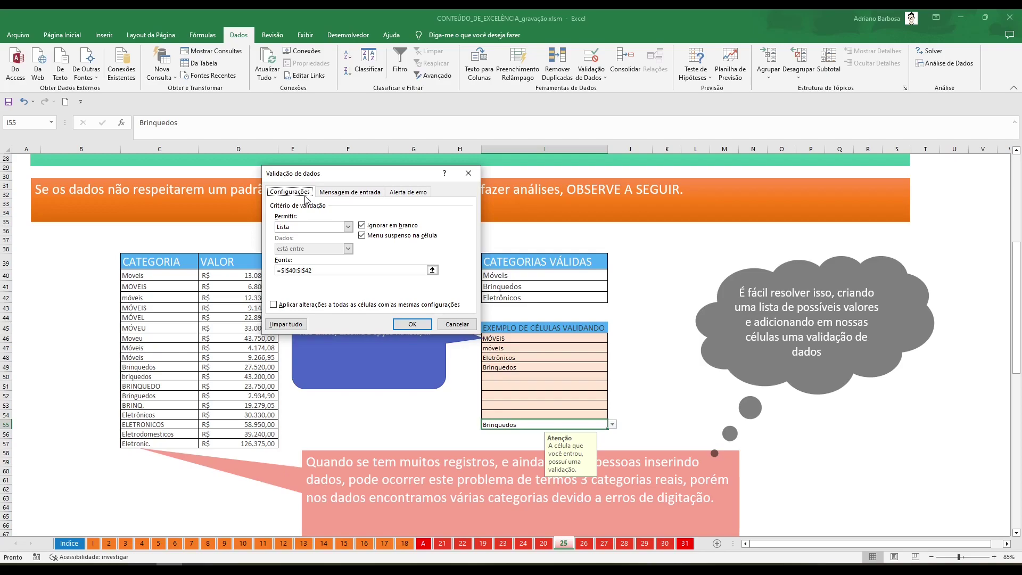
click(363, 226)
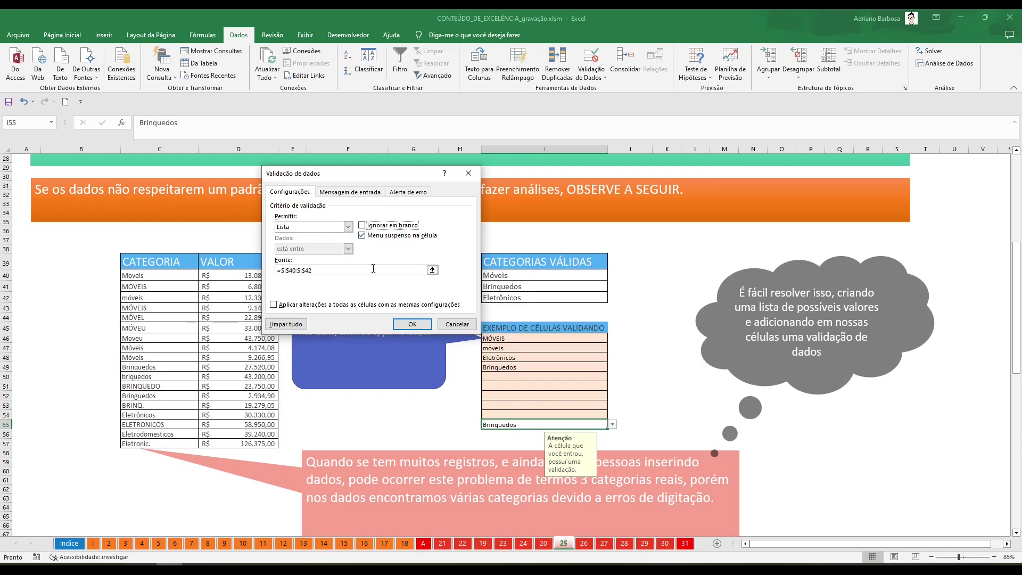
click(406, 324)
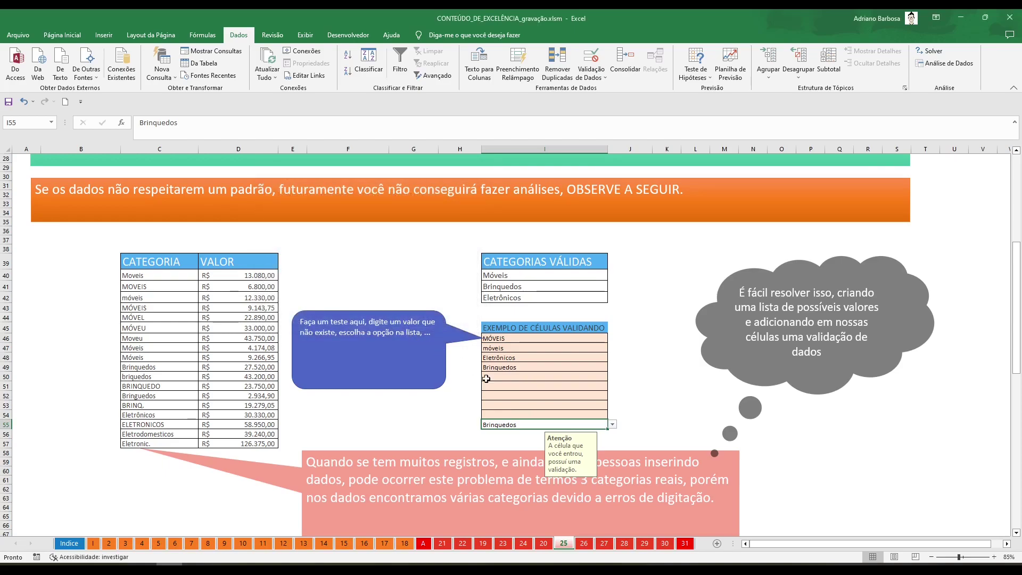
click(641, 424)
click(578, 422)
double_click(572, 423)
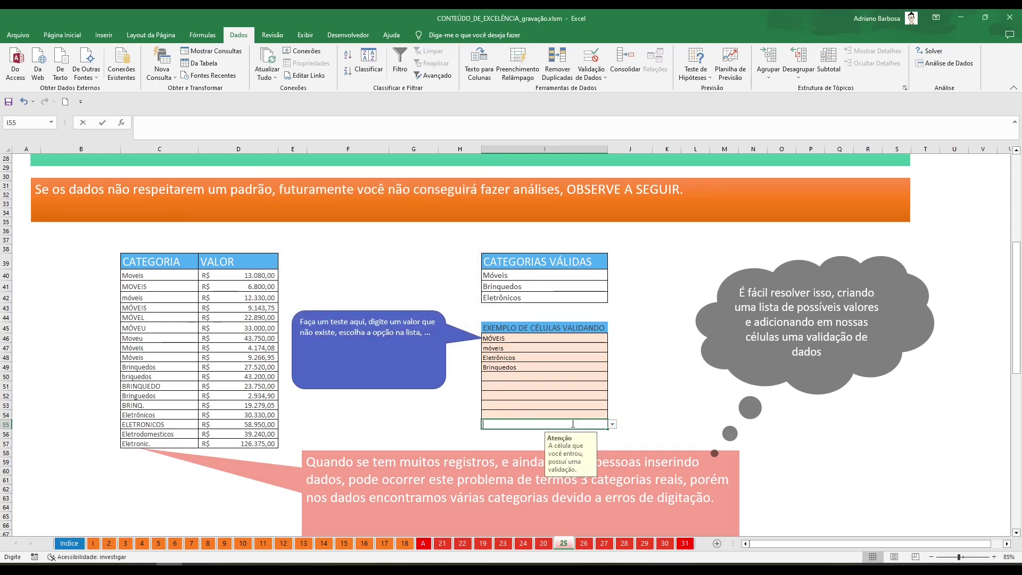
key(Return)
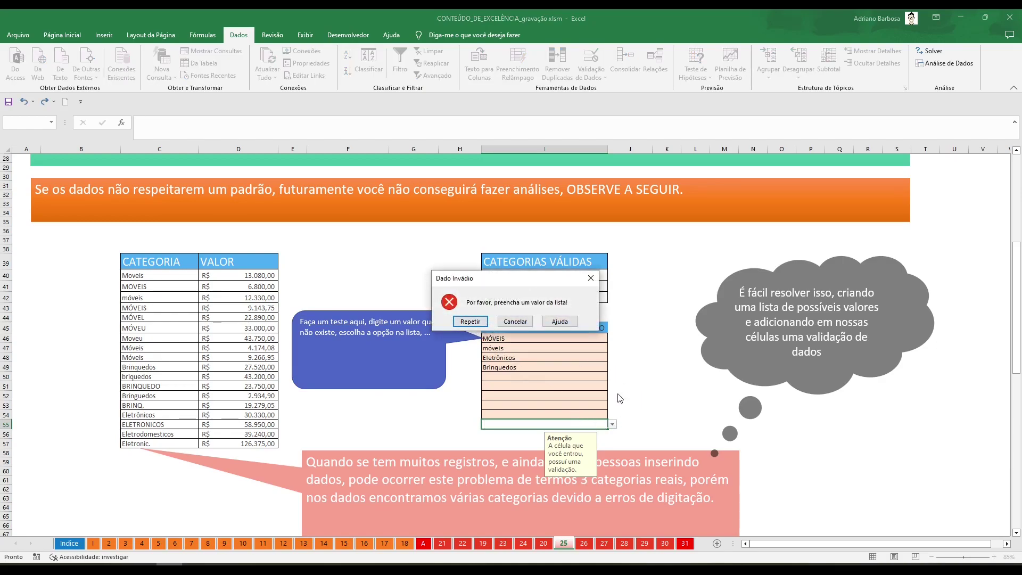
click(515, 321)
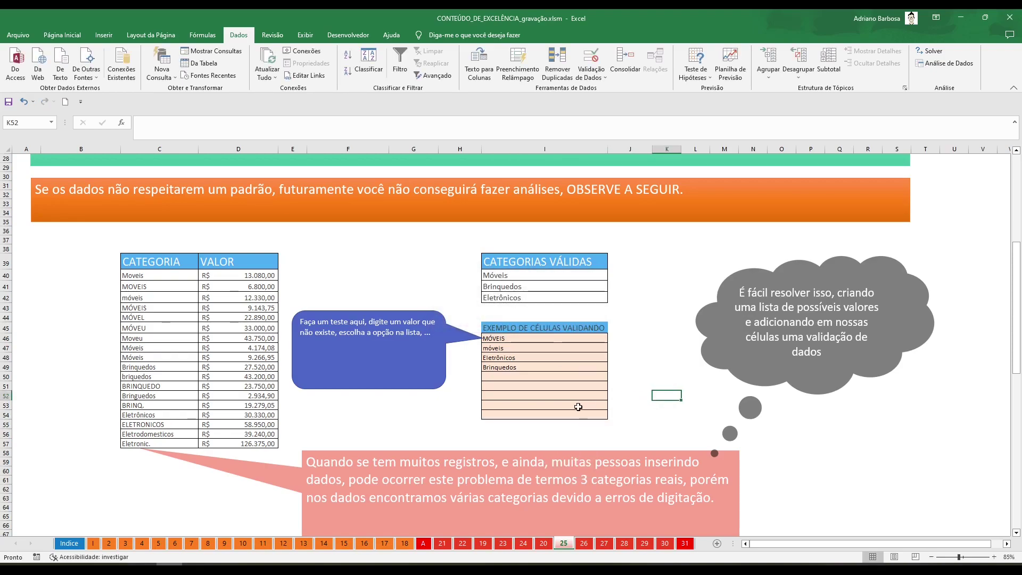
double_click(544, 422)
key(Return)
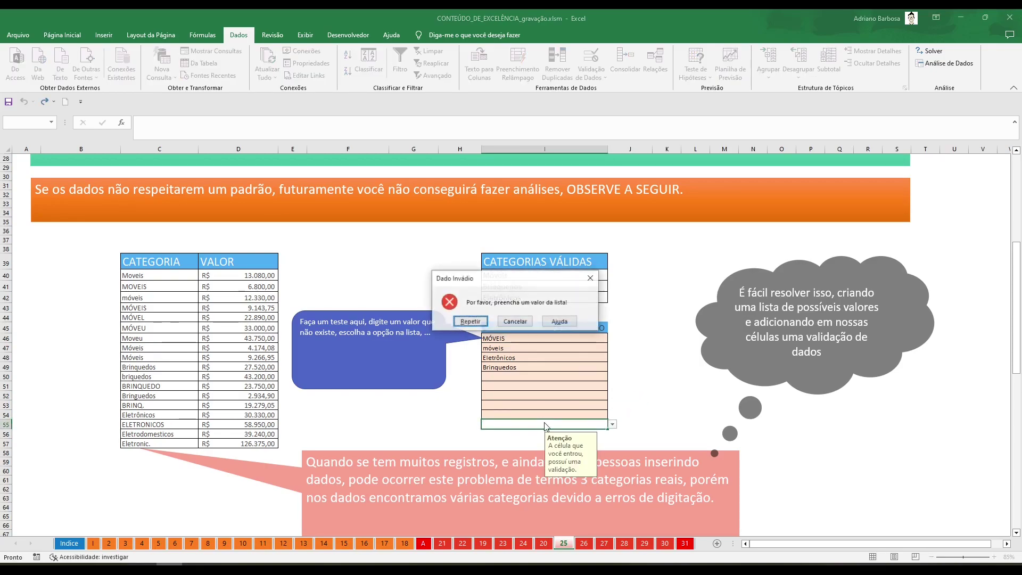
click(470, 321)
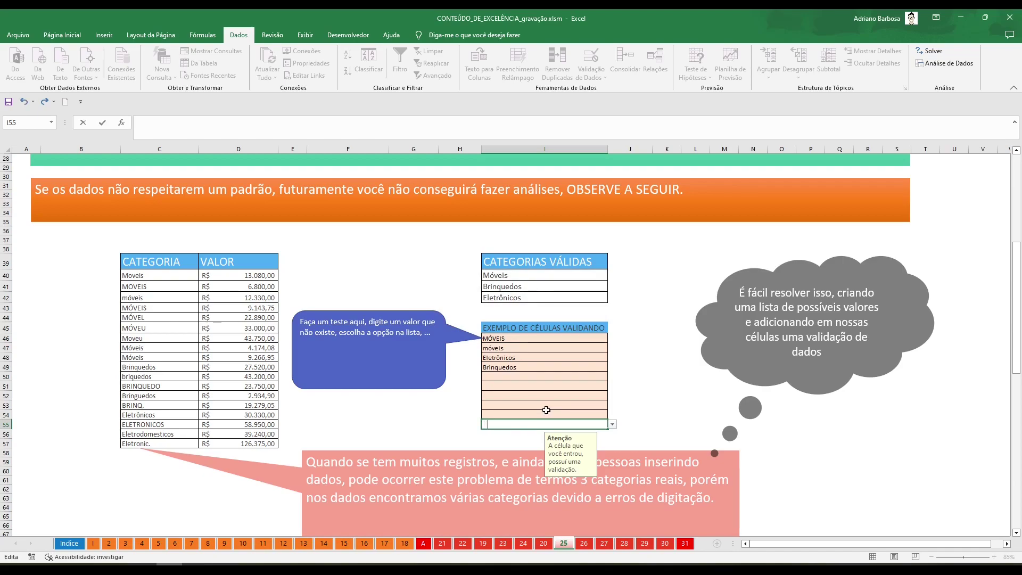
key(Return)
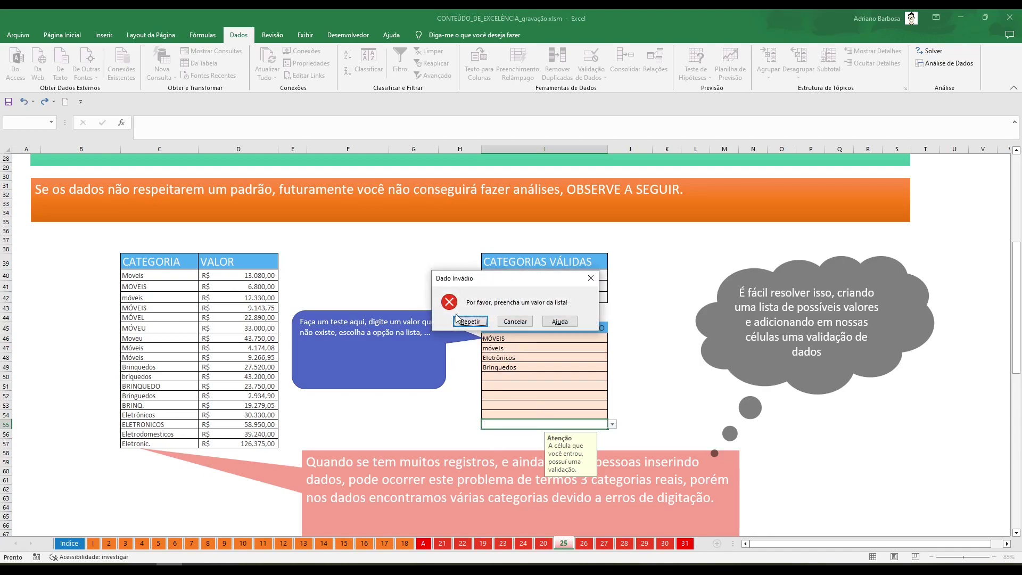
click(458, 319)
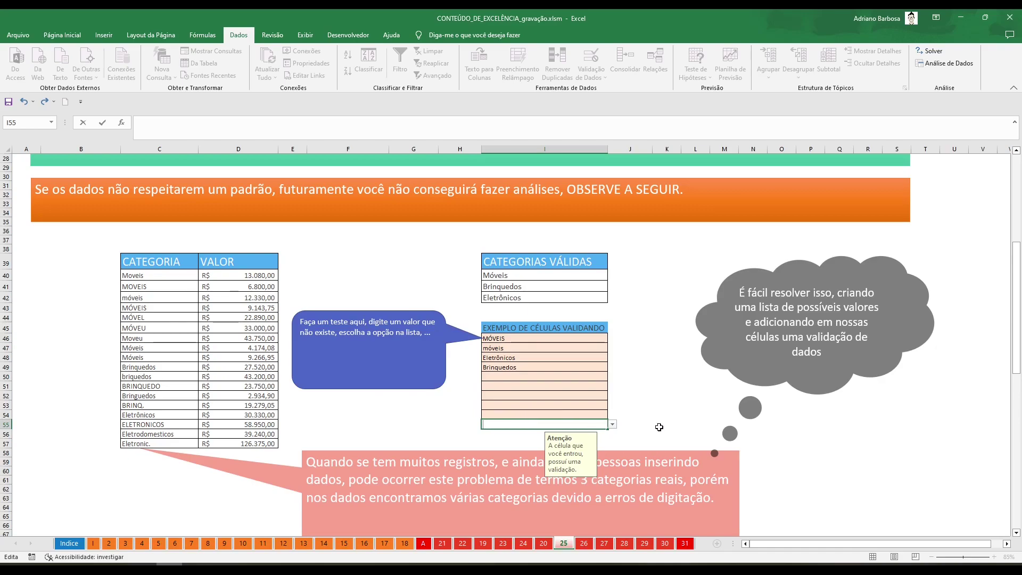
key(Return)
click(478, 322)
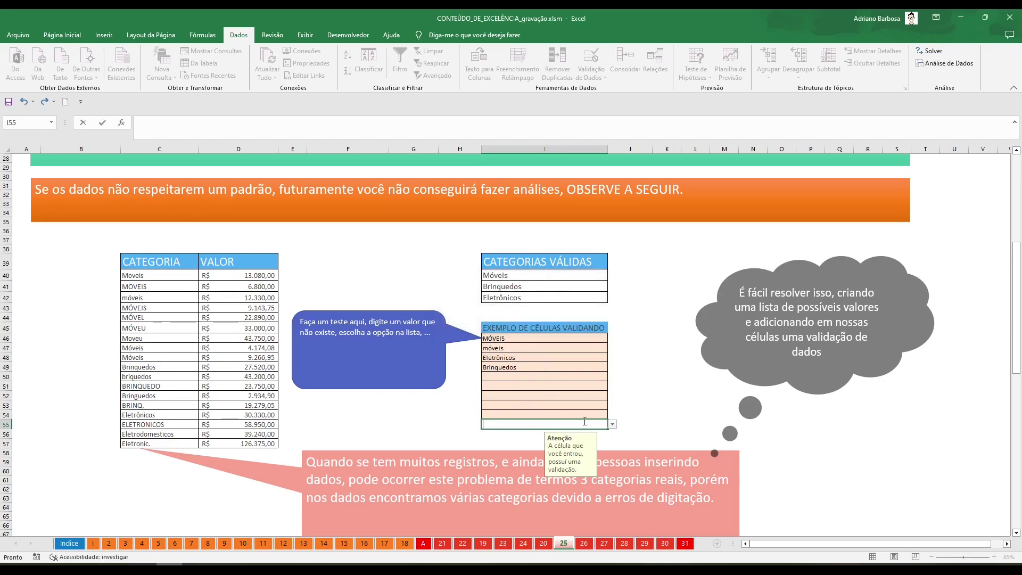
key(Return)
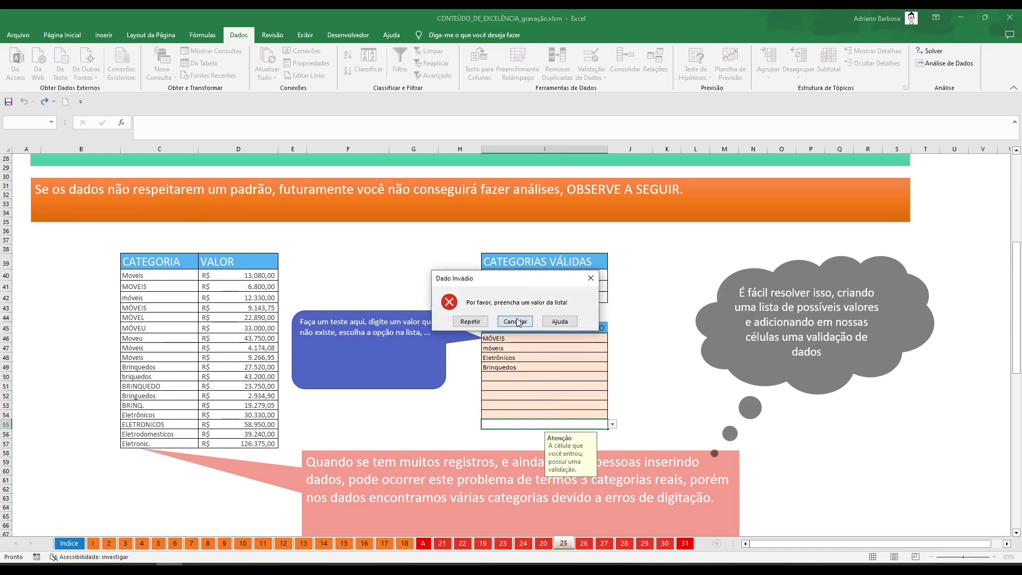
click(516, 322)
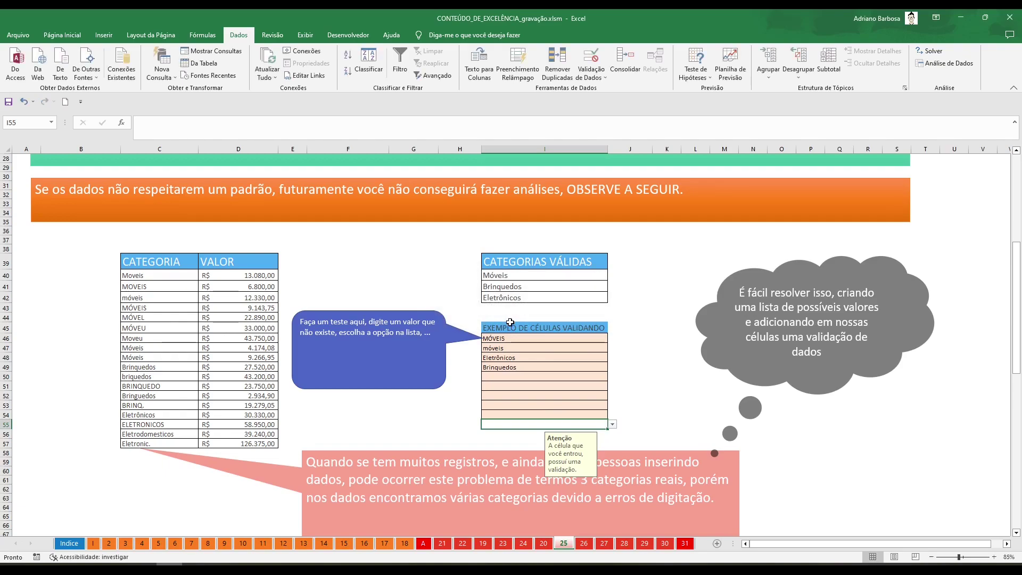
double_click(580, 425)
key(Return)
click(515, 322)
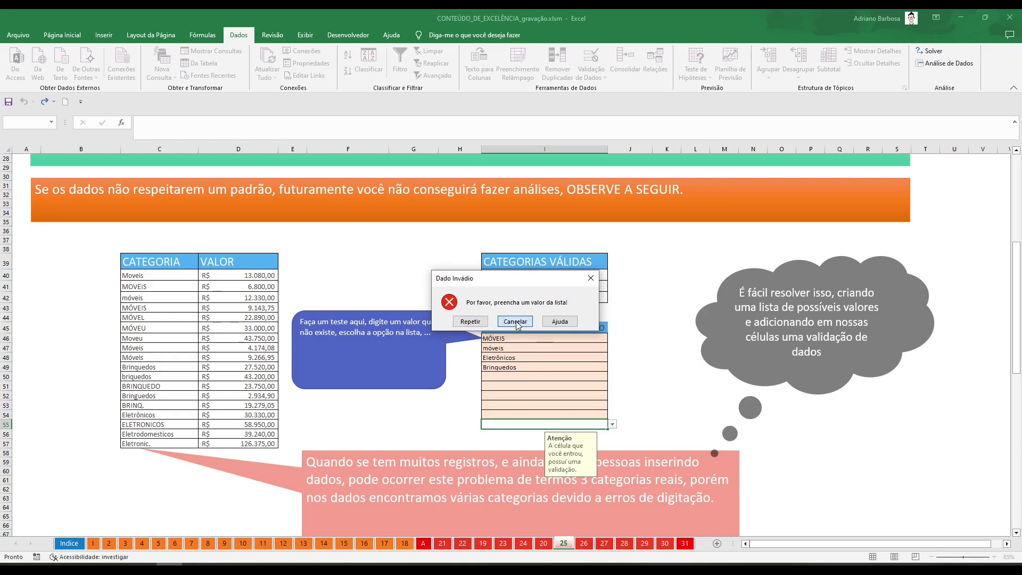
click(624, 413)
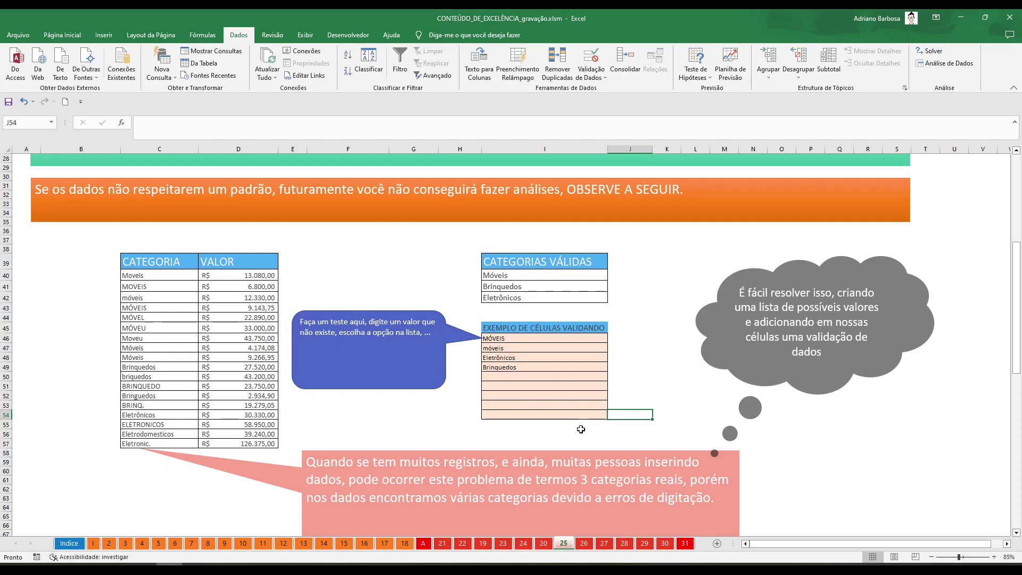
Scroll down to the EXERCÍCIO section and inspect the Número de registro and Nome headers.
scroll(589, 406, down, 1)
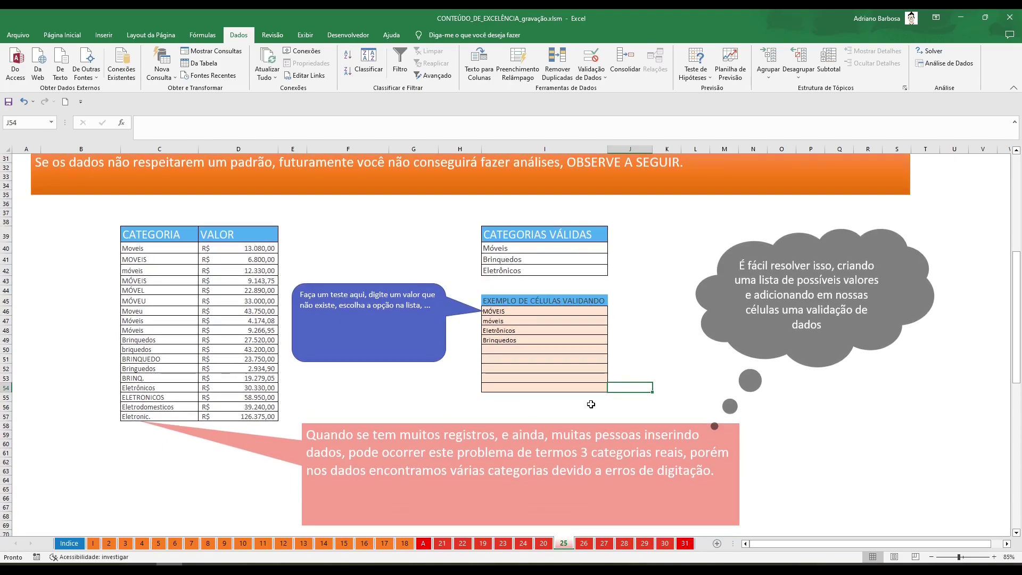
scroll(591, 403, down, 3)
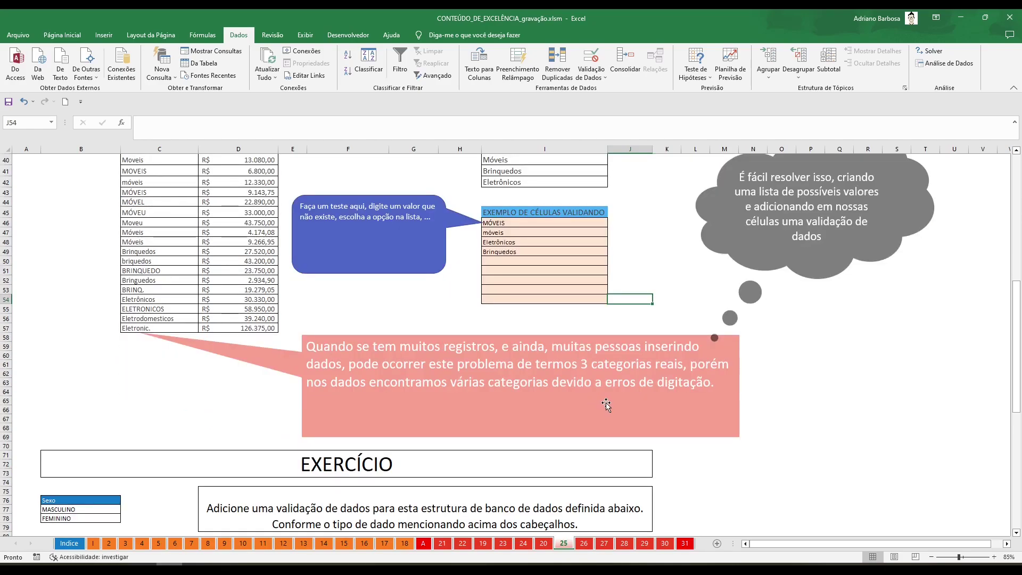
scroll(609, 404, down, 3)
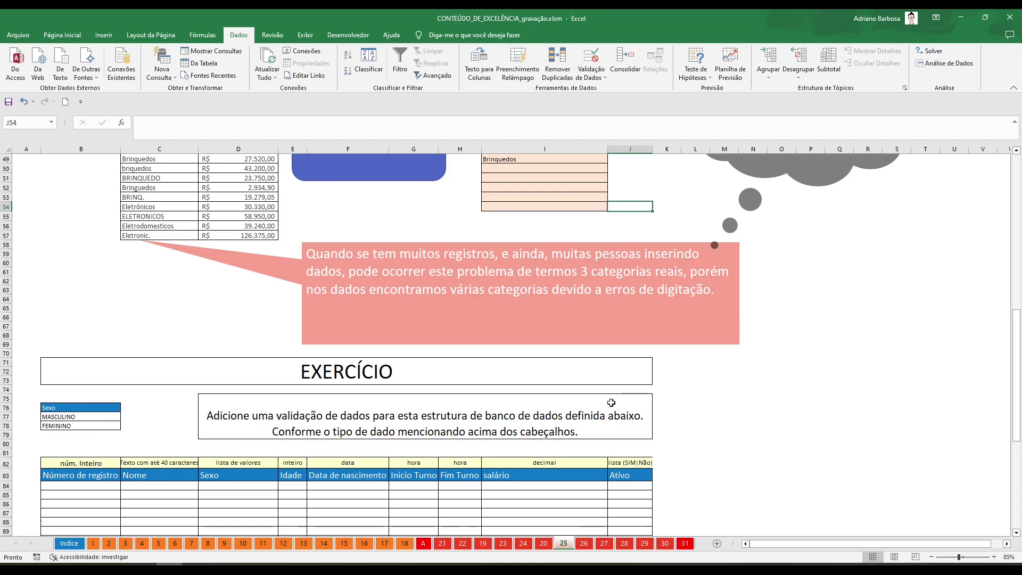
scroll(614, 394, down, 3)
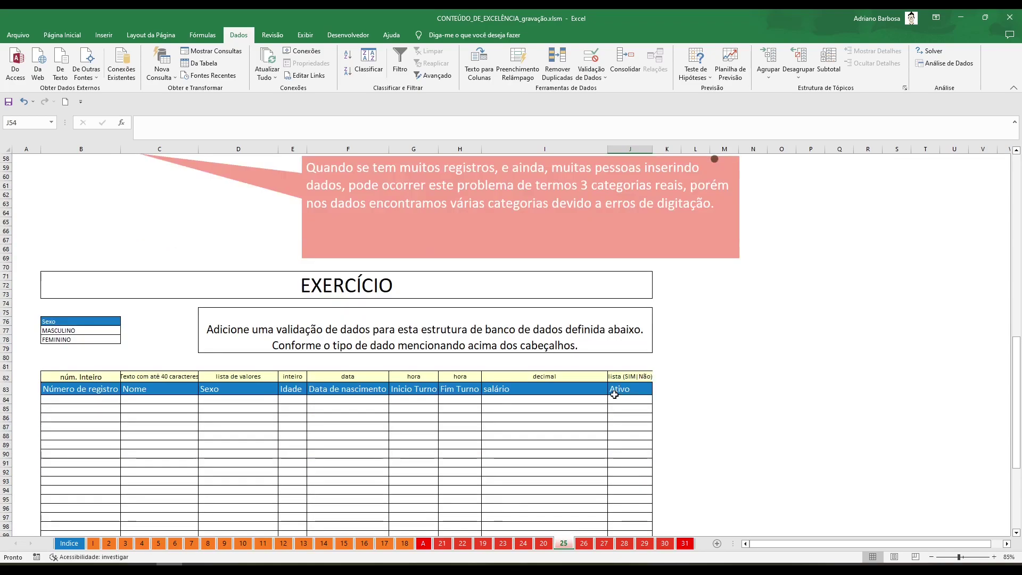
scroll(614, 394, down, 2)
scroll(614, 394, down, 2)
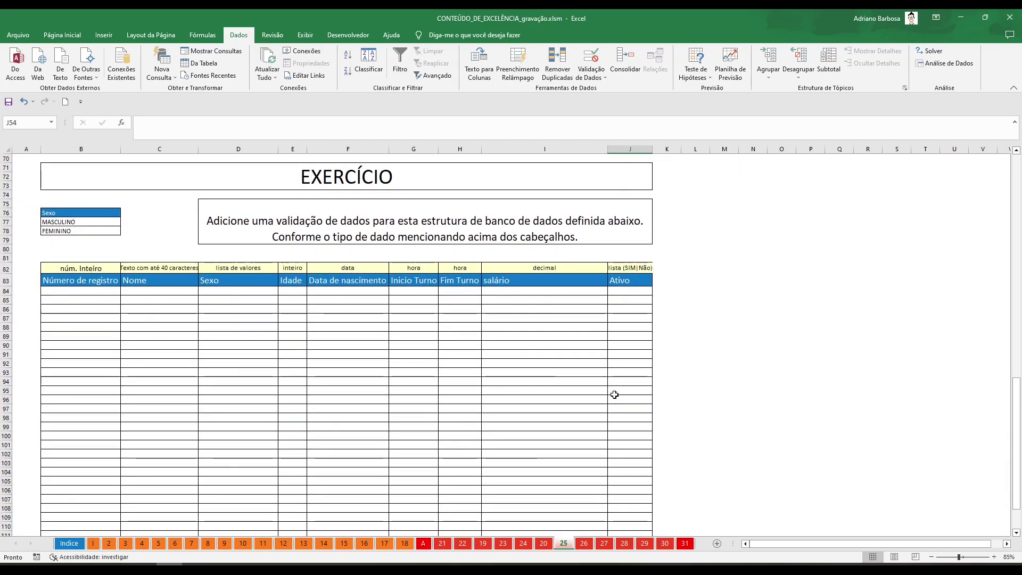
scroll(611, 394, up, 1)
scroll(598, 381, up, 5)
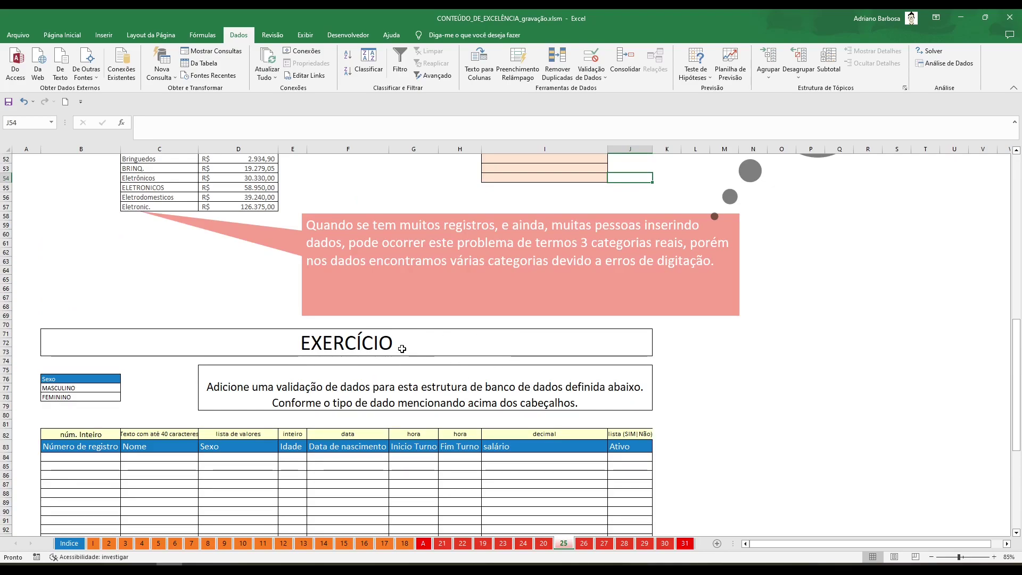
scroll(316, 339, down, 3)
click(94, 363)
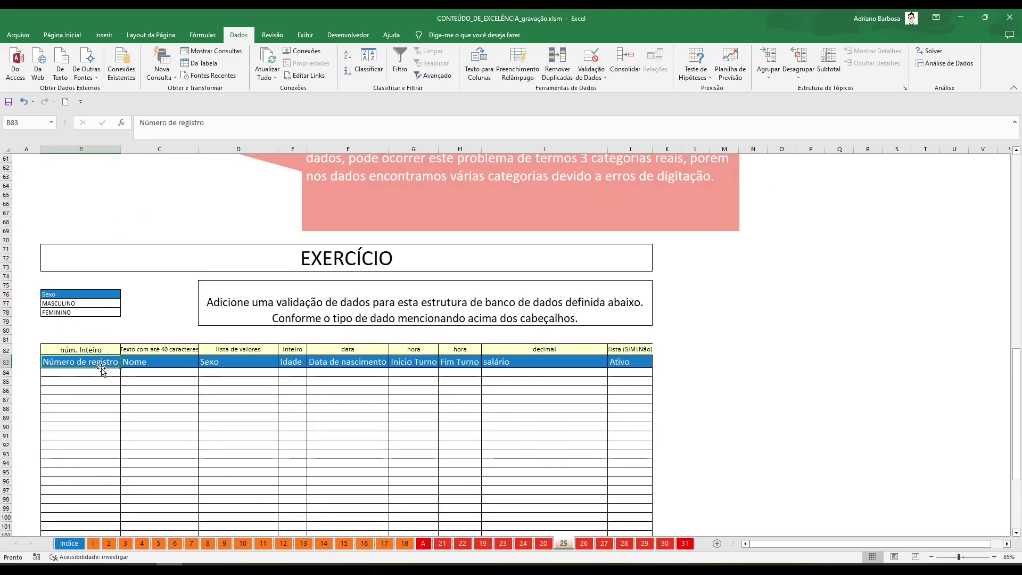
click(177, 373)
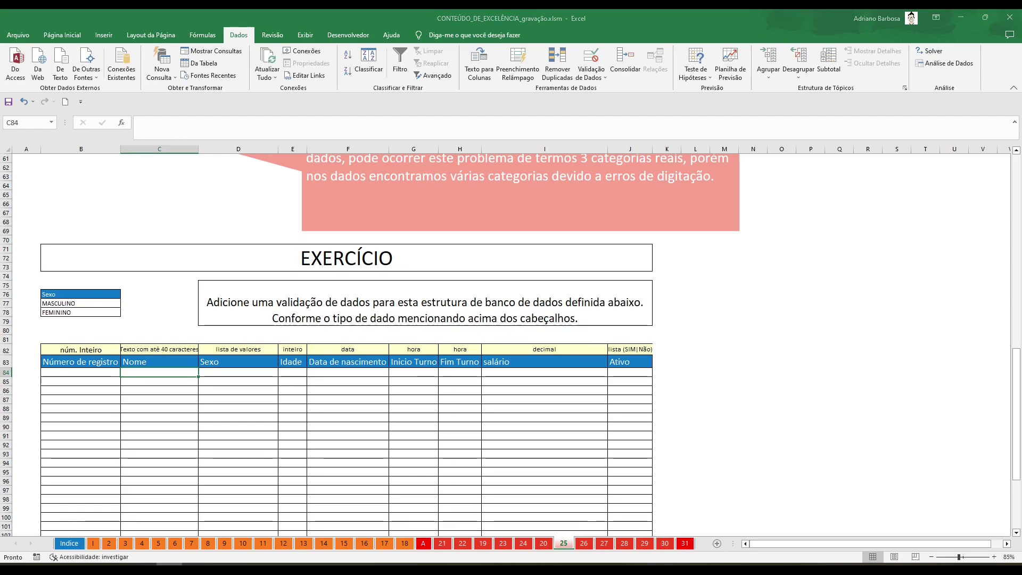
click(160, 276)
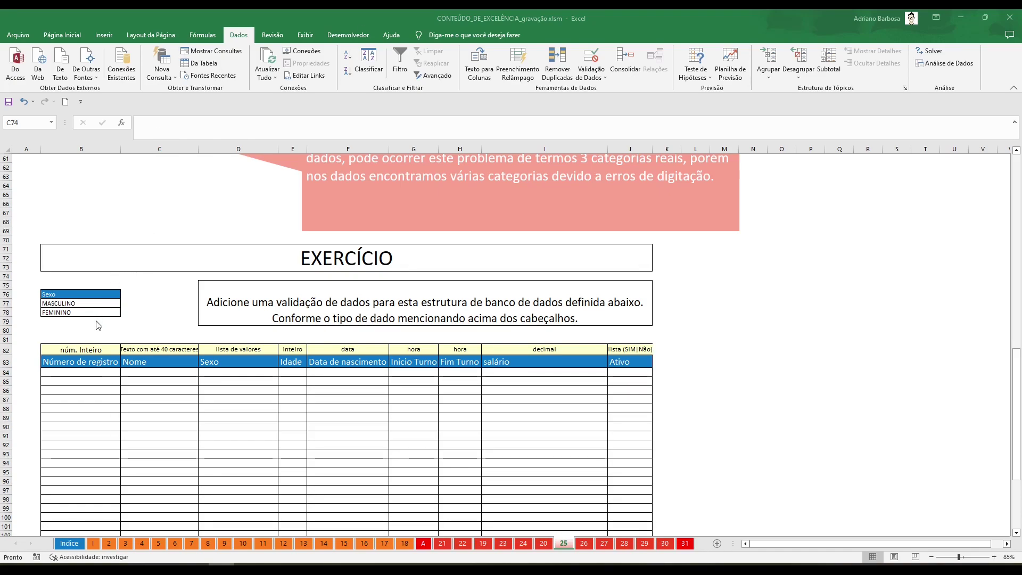
Enter NÃO INFORMADO in B79 under MASCULINO and FEMININO as a third Sexo option.
drag(77, 303, 78, 314)
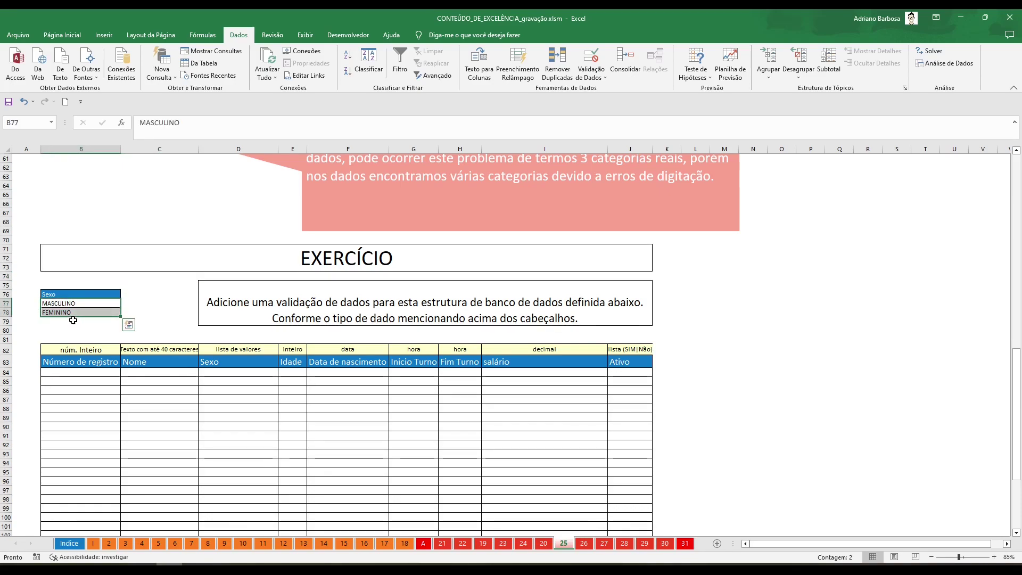
click(80, 321)
text(N)
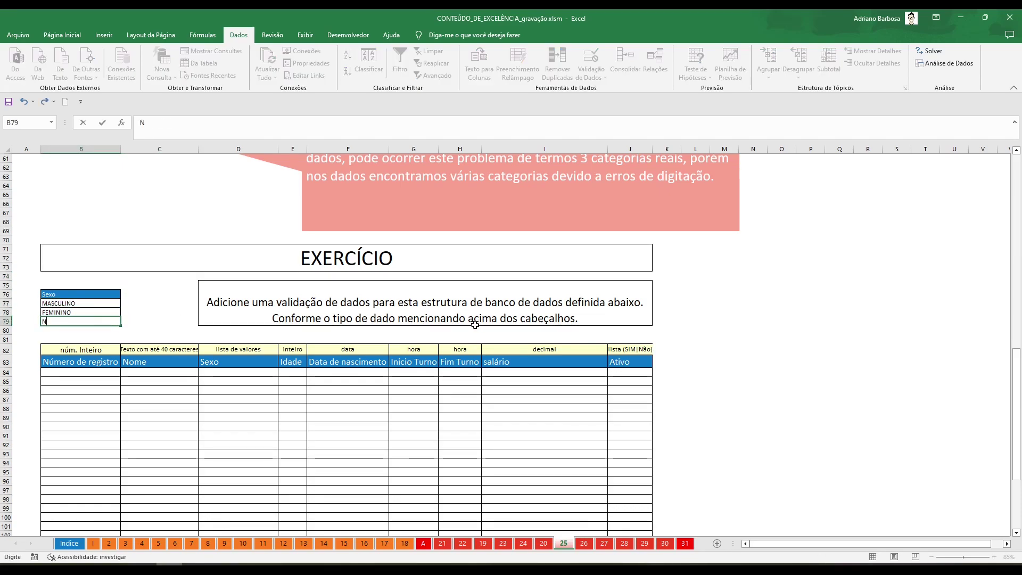
text(ÃO inf)
key(BackSpace)
text(INFORMADO)
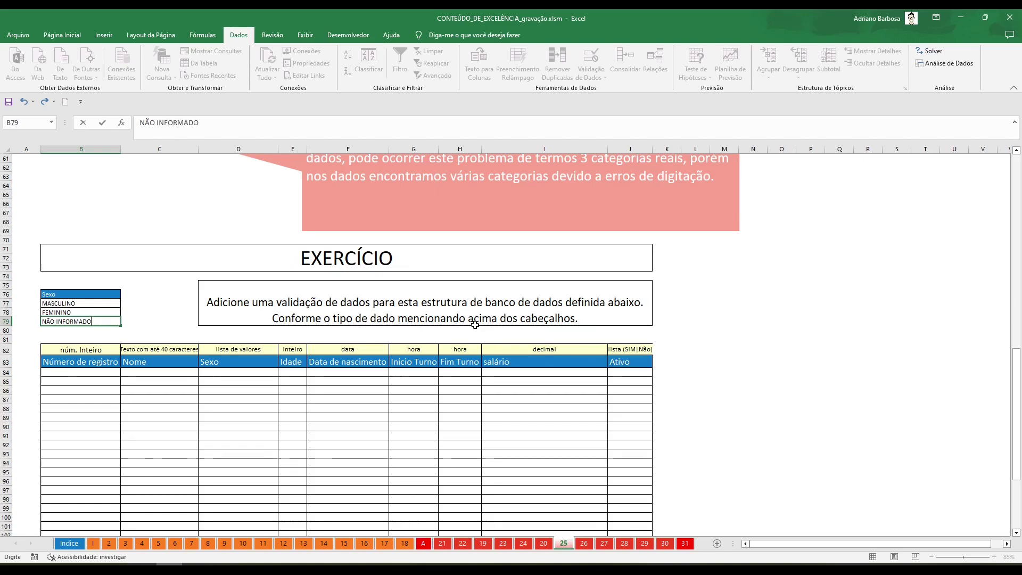
key(ctrl+Return)
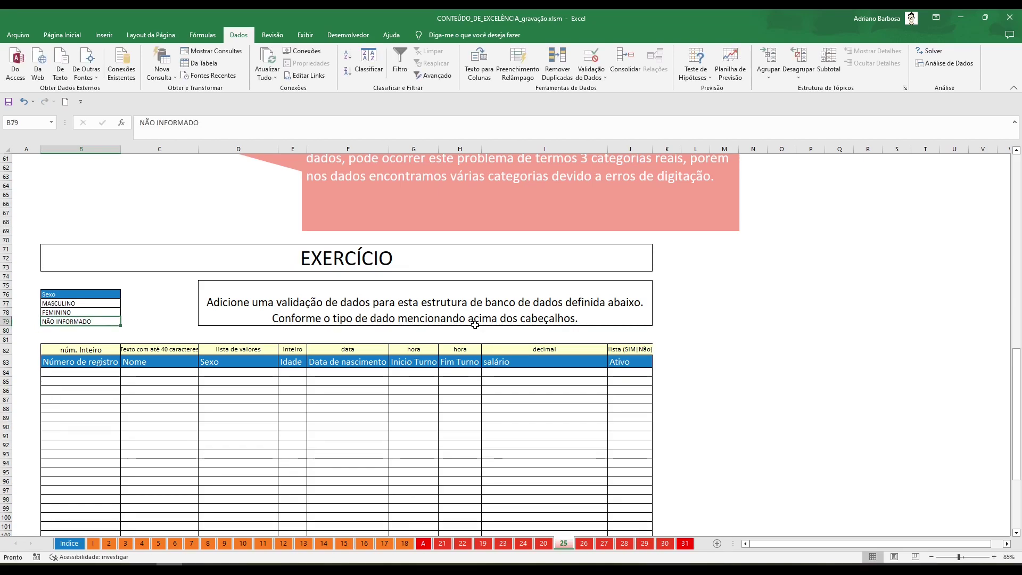
key(Up)
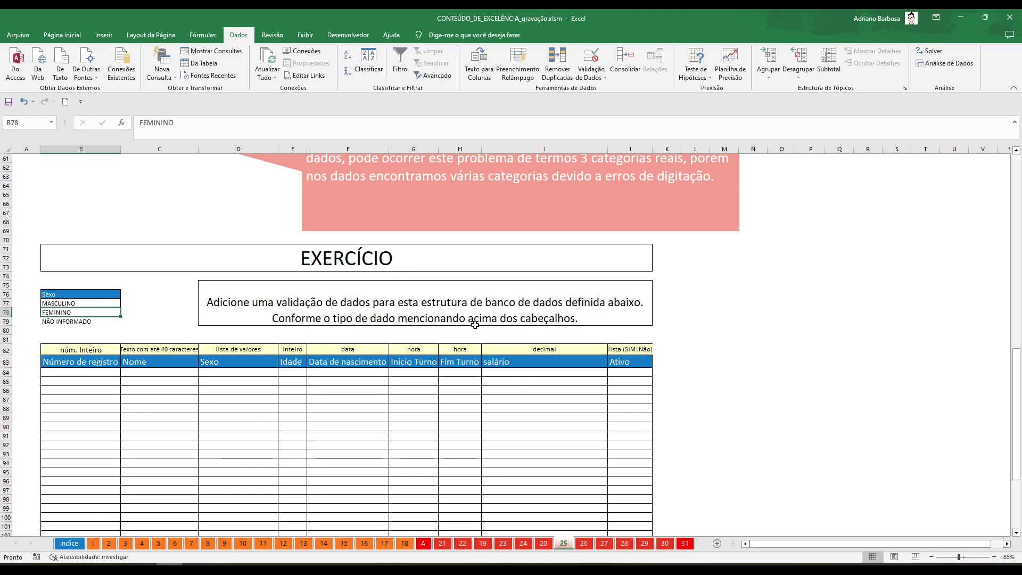
key(shift+Down)
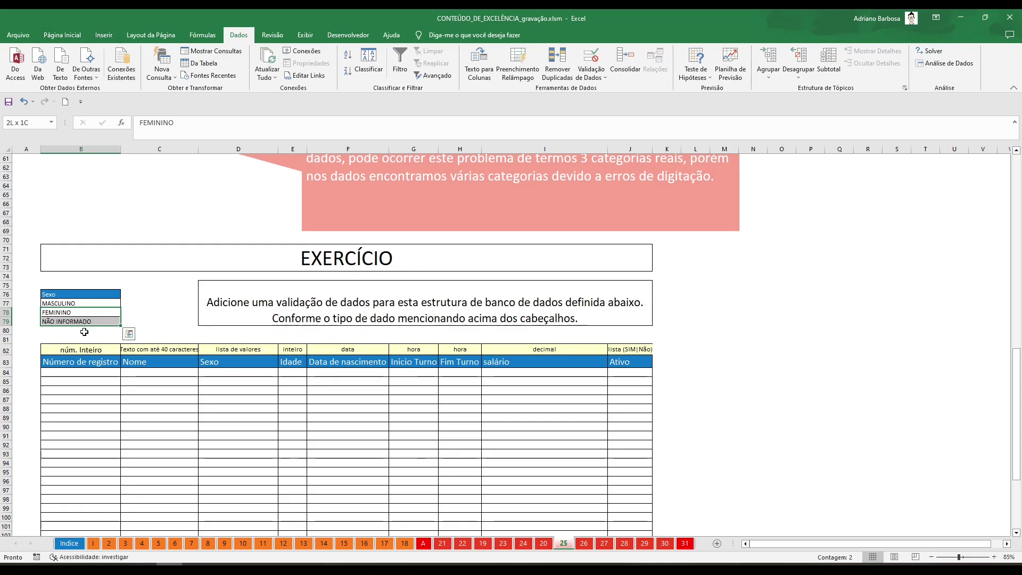
Select the Número de registro entry cells B84:B89.
click(110, 382)
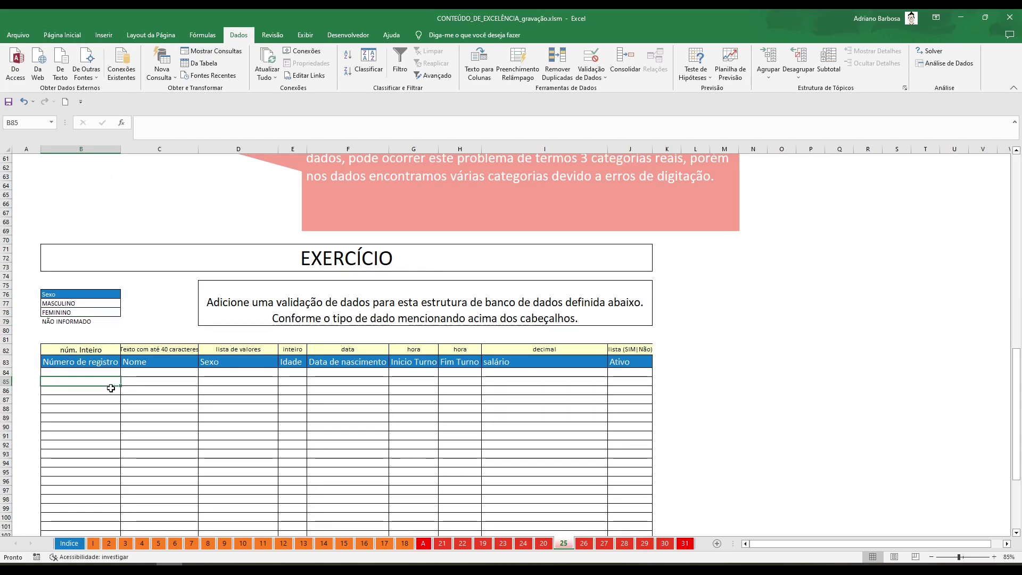
click(101, 373)
scroll(144, 393, down, 3)
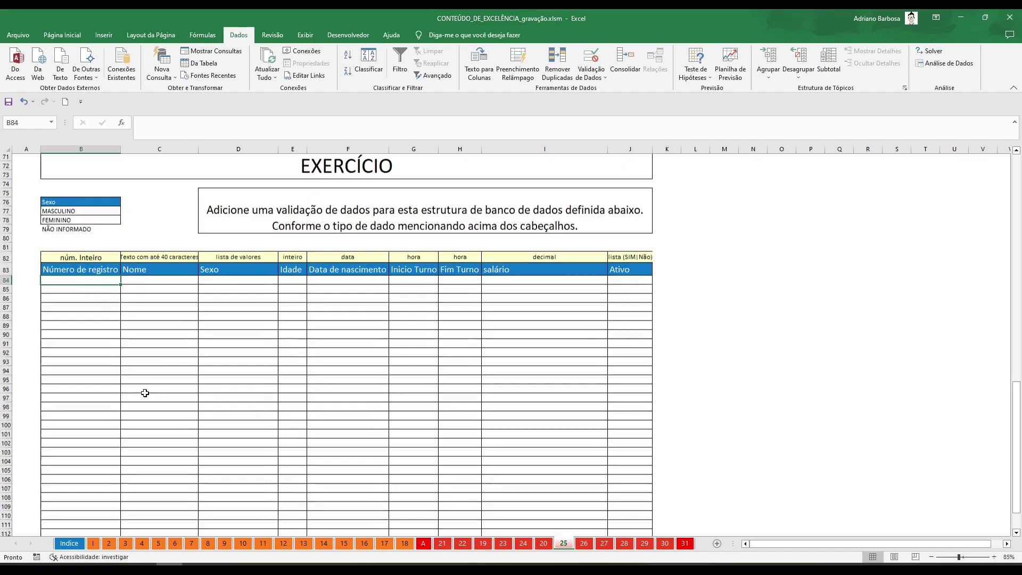
drag(106, 268, 366, 269)
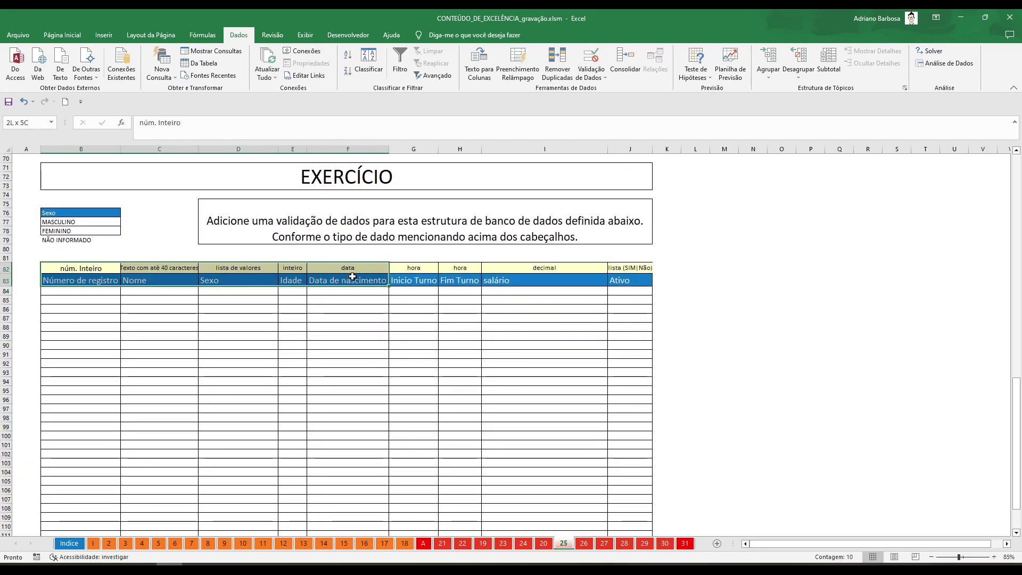
mouse_move(94, 292)
mouse_down()
mouse_move(101, 370)
mouse_move(104, 328)
mouse_move(102, 337)
mouse_up()
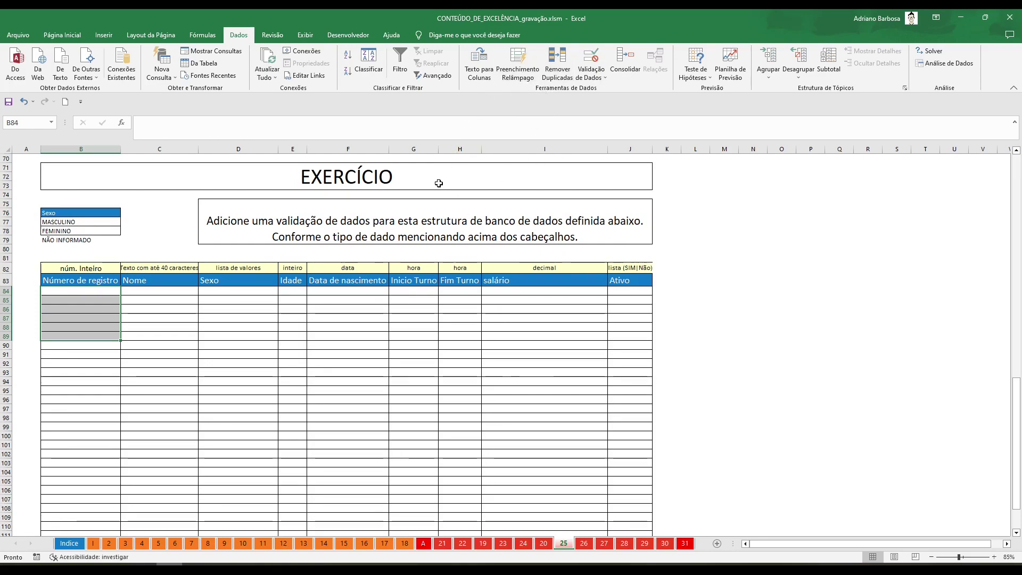
Restrict them to whole numbers with minimum 1 and maximum 99999999.
click(589, 62)
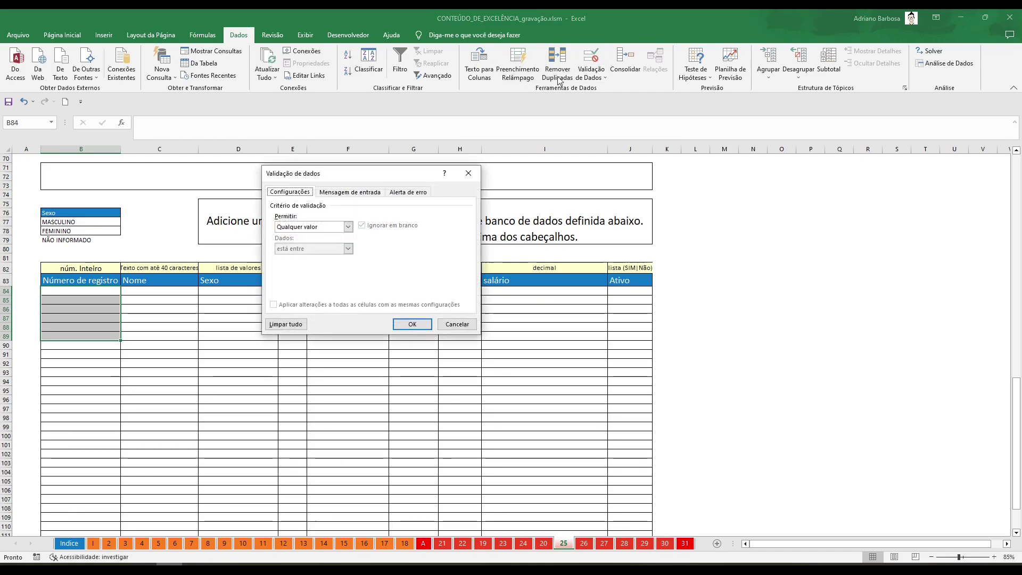
click(348, 227)
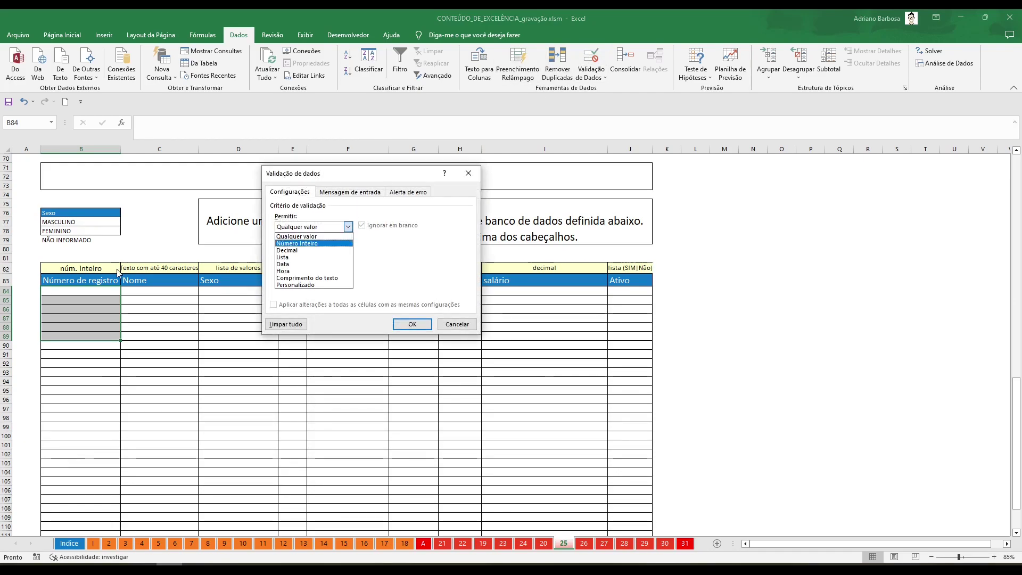
key(Down)
key(Down)
key(Up)
key(Up)
key(Return)
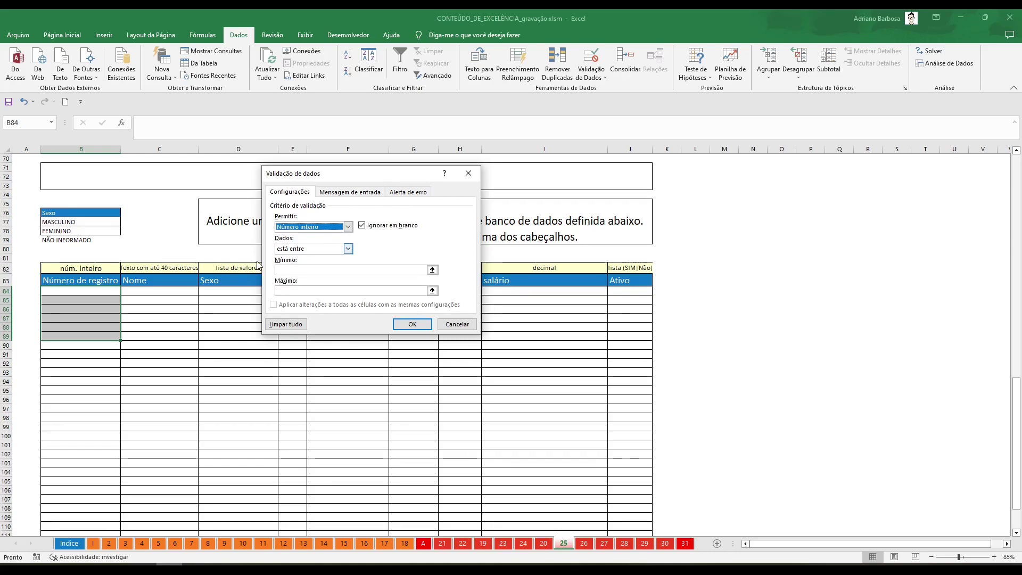
click(319, 271)
text(1)
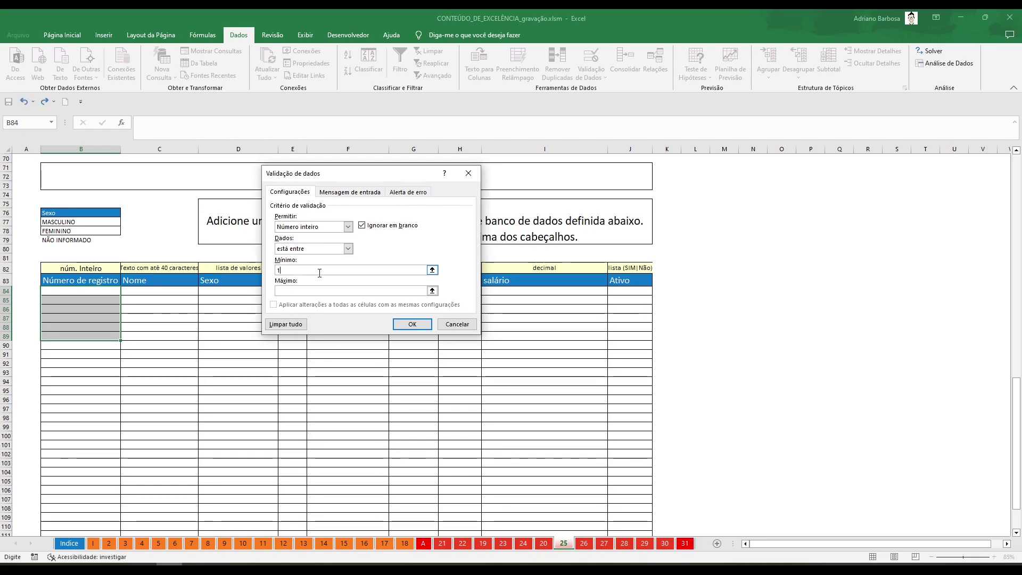
key(Tab)
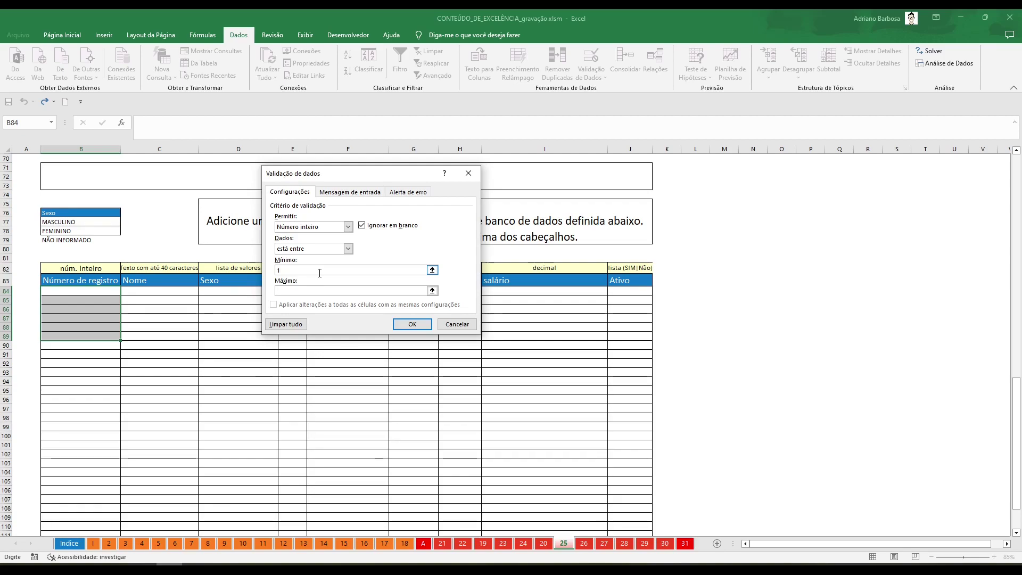
text(9999)
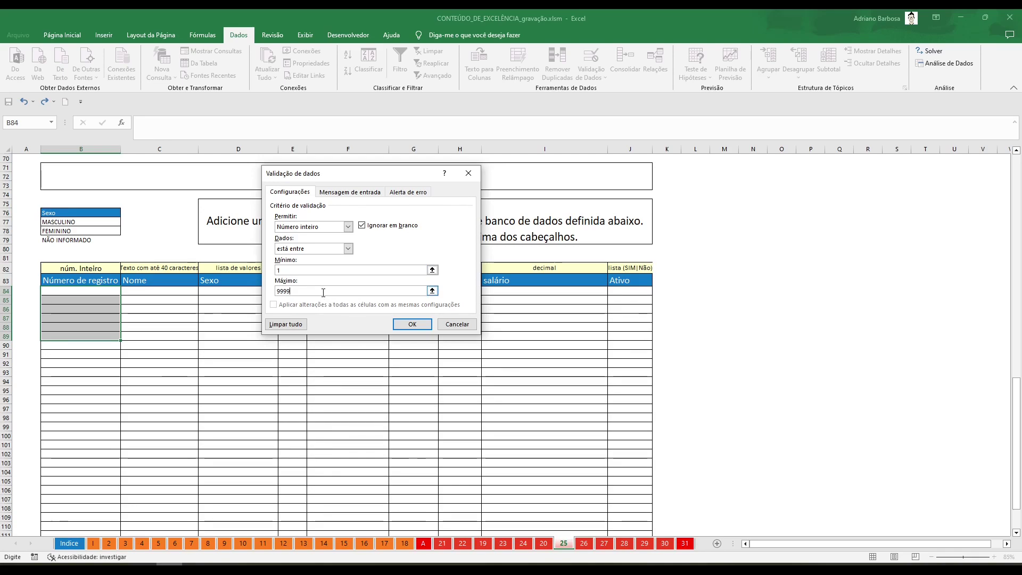
key(BackSpace)
key(BackSpace)
key(BackSpace)
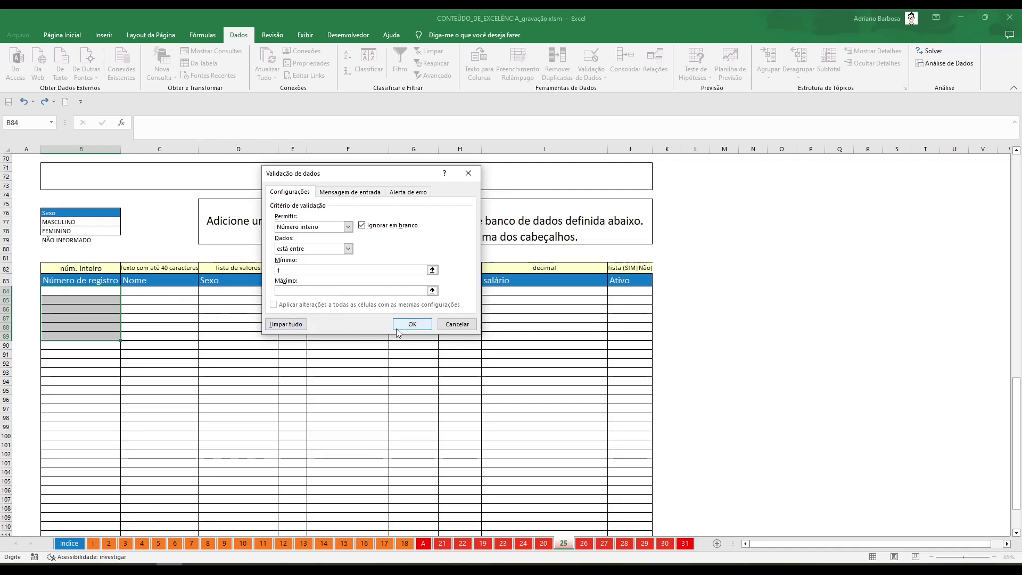
click(412, 325)
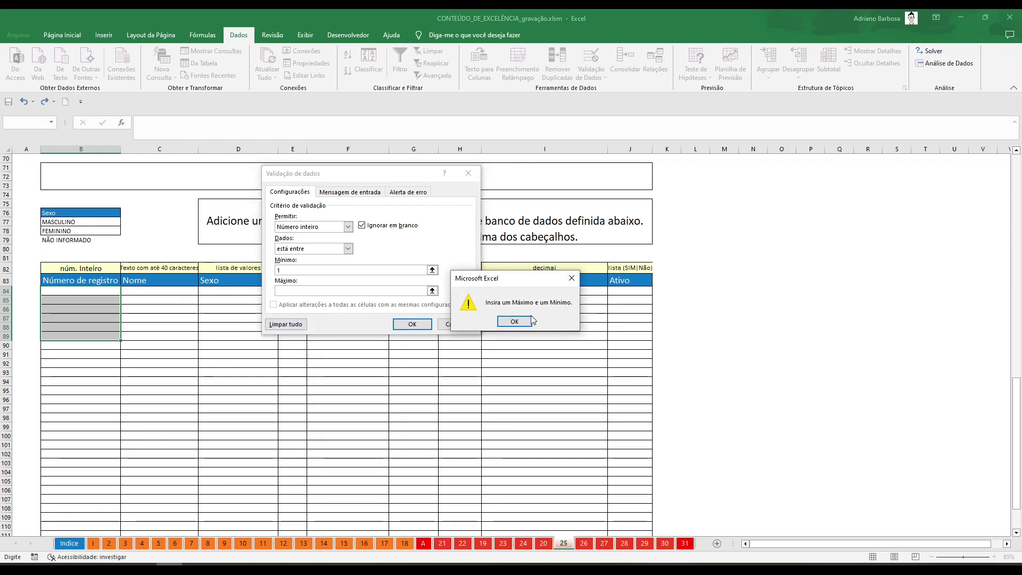
click(530, 321)
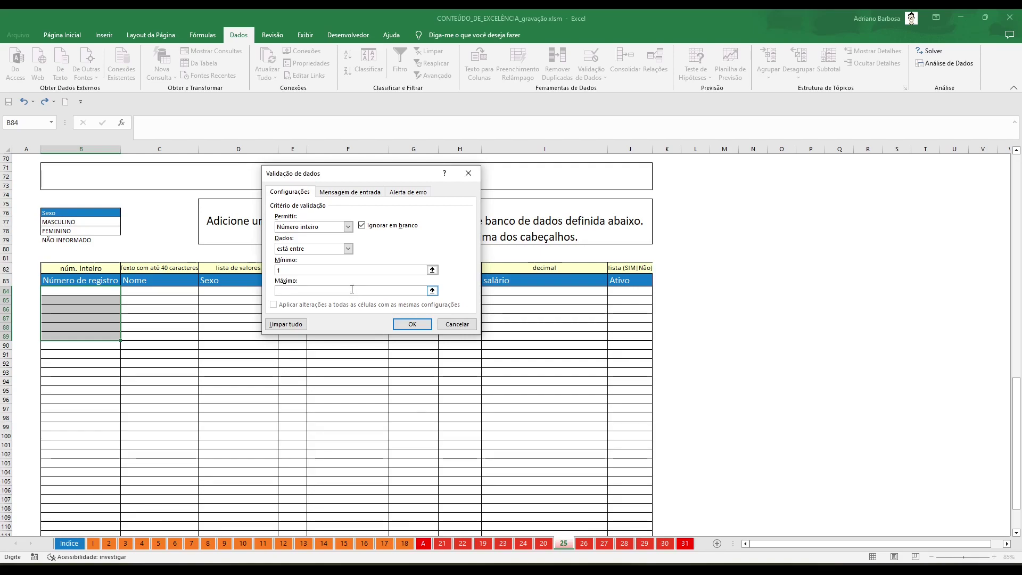
text(99999999)
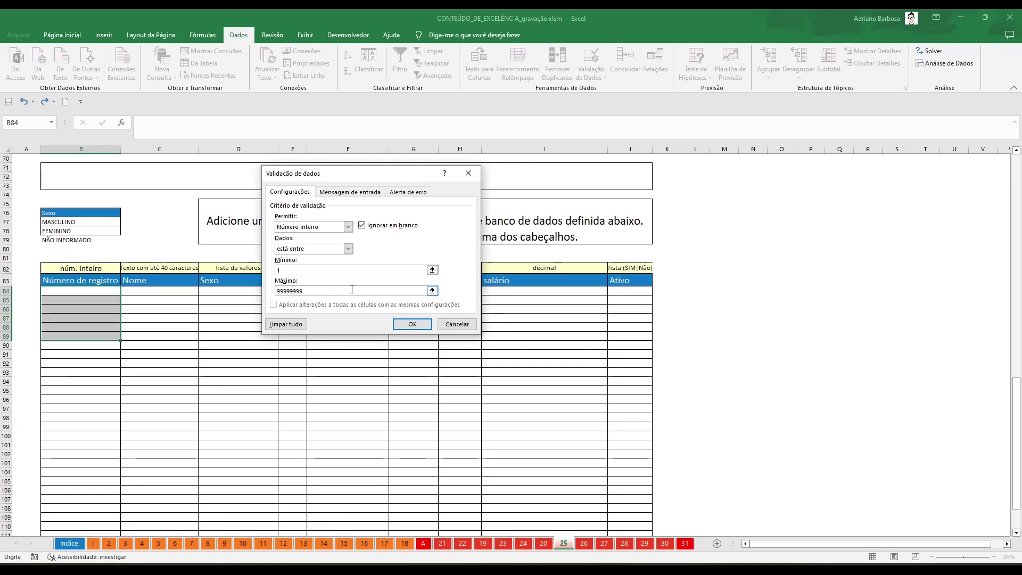
click(412, 324)
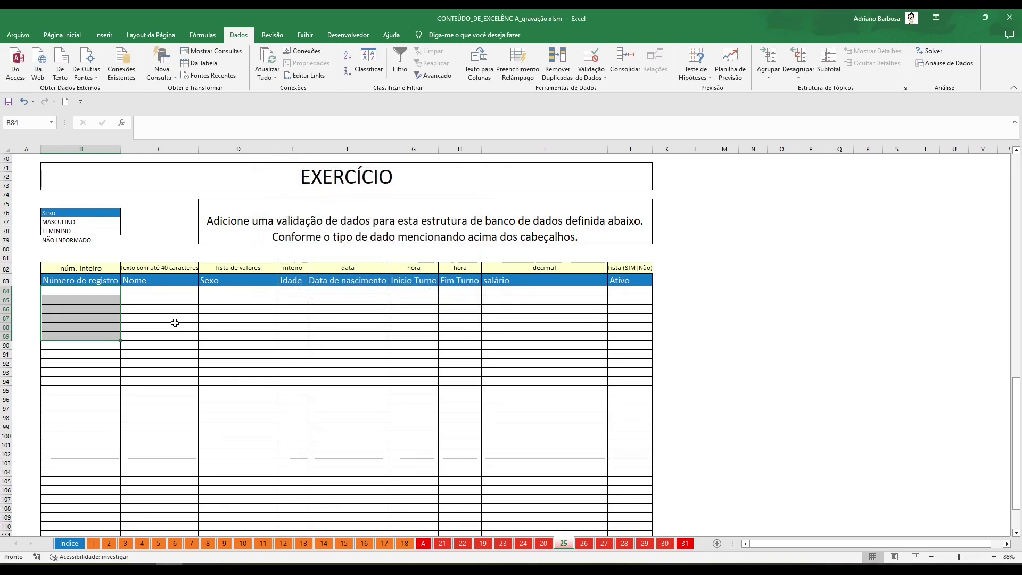
click(100, 292)
key(Down)
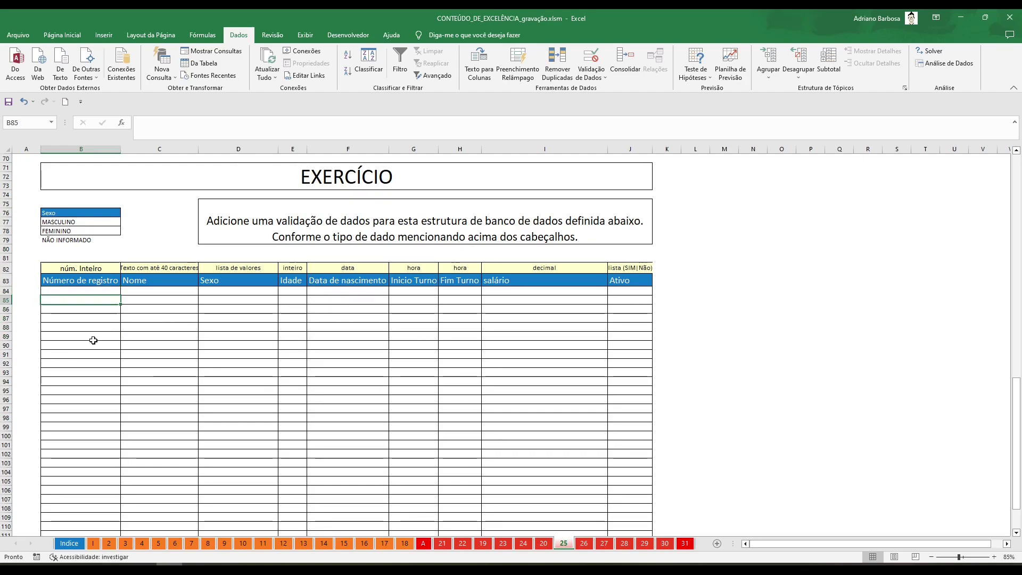
text(-1)
key(Return)
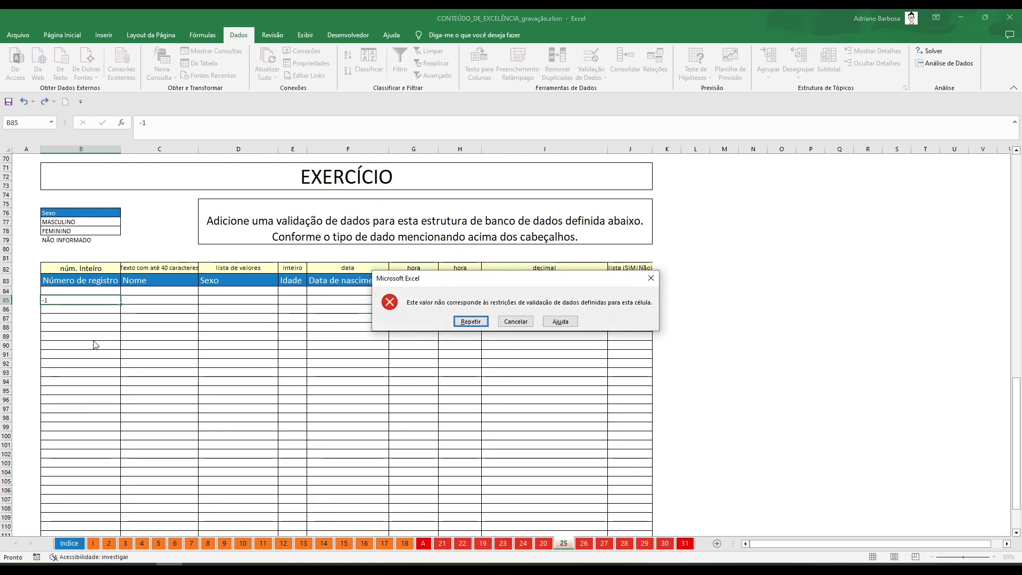
key(Return)
text(0)
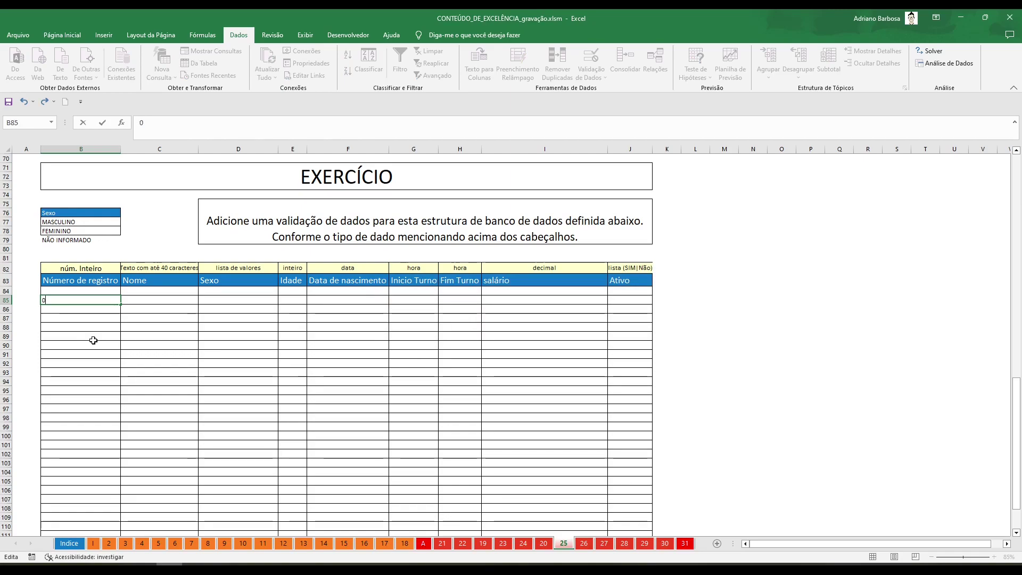
key(Return)
key(Return)
text(1)
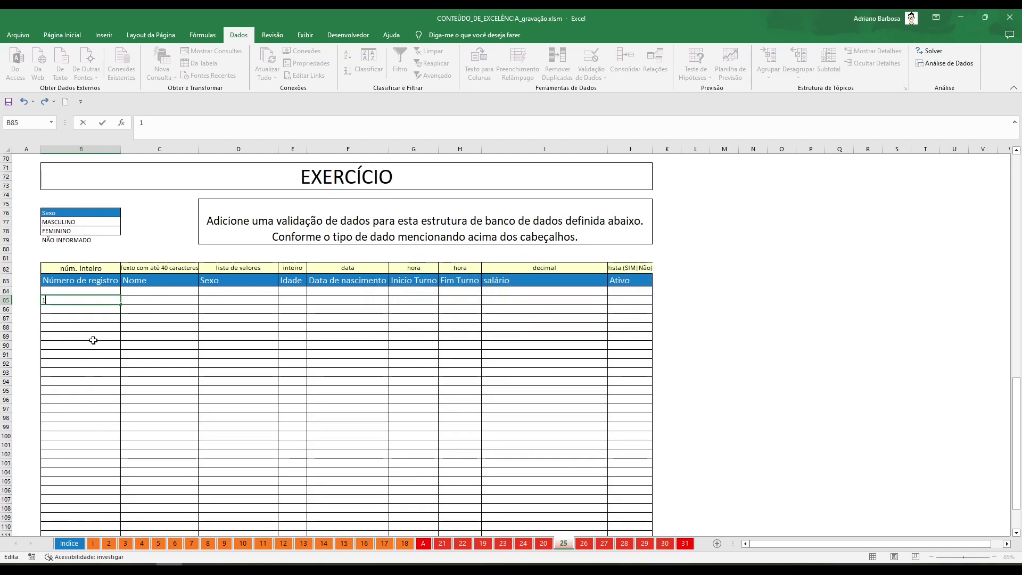
key(Escape)
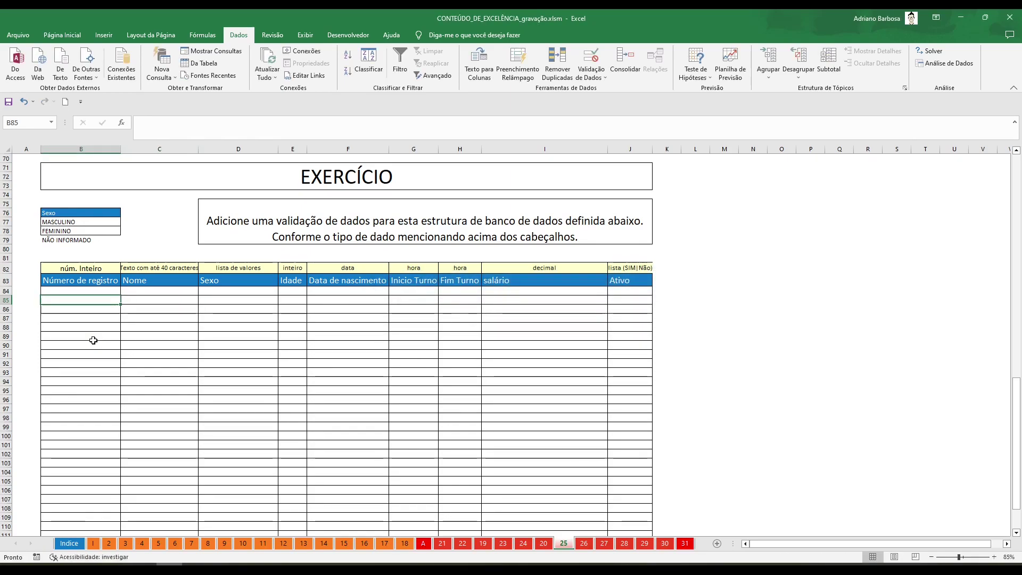
key(Up)
key(Right)
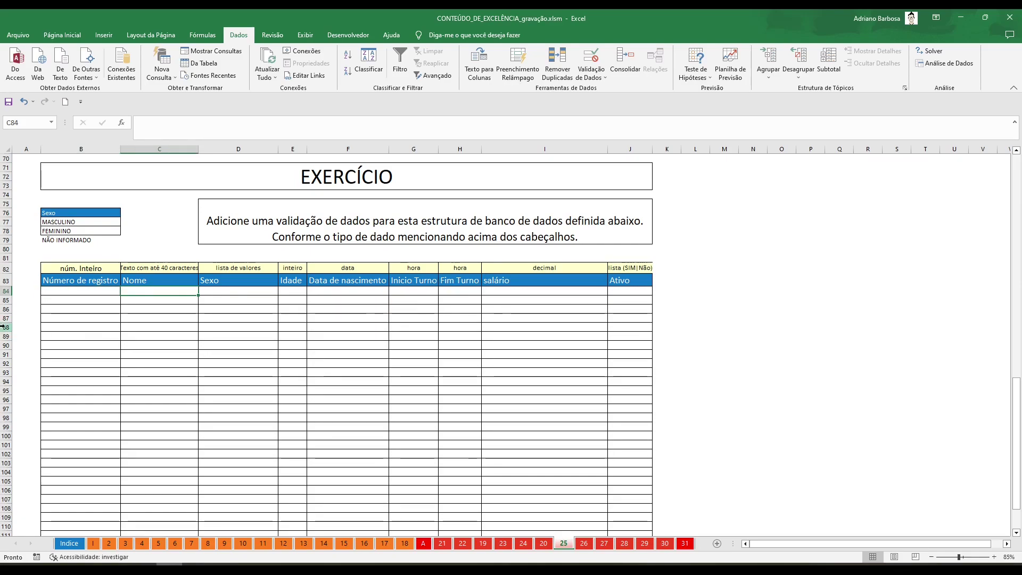
Apply a text-length validation of 1 to 40 characters to Nome cells C84:C89.
drag(173, 292, 173, 333)
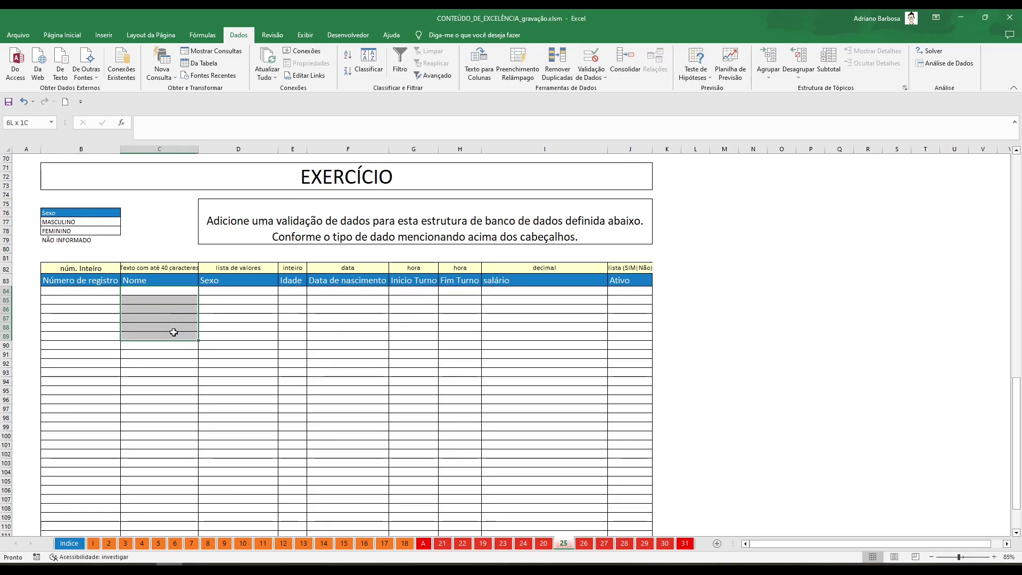
click(583, 60)
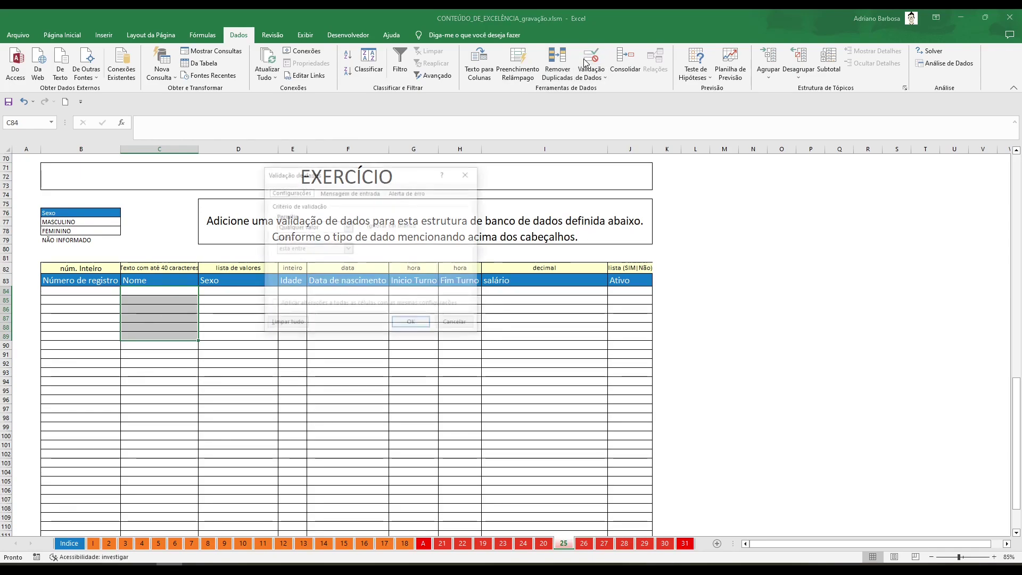
click(327, 228)
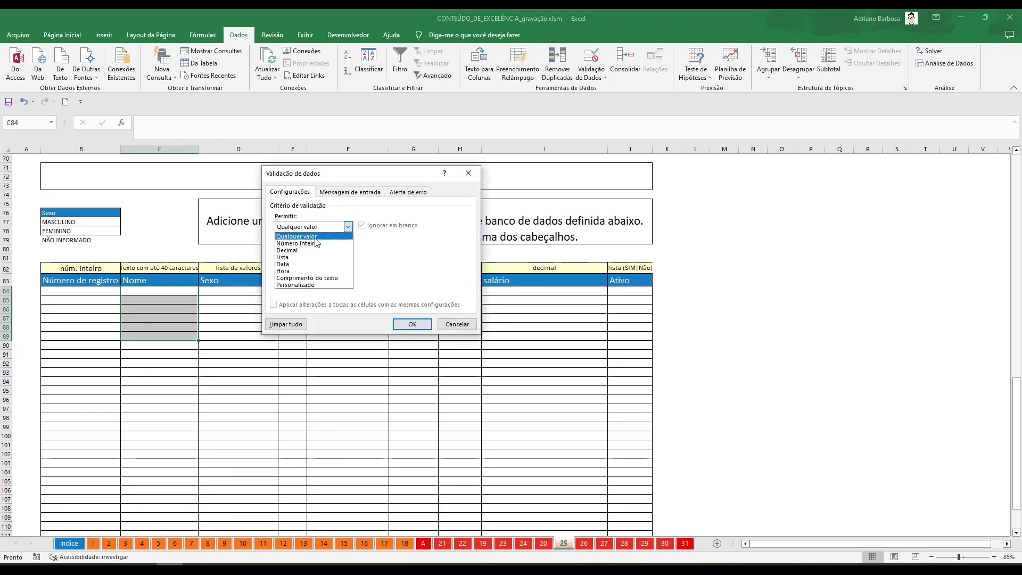
click(318, 278)
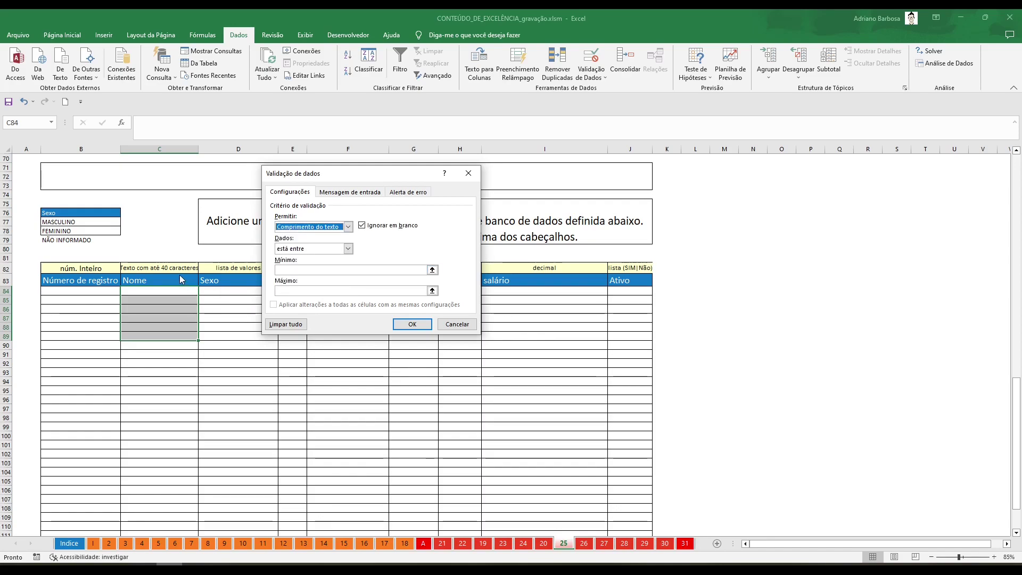
click(299, 269)
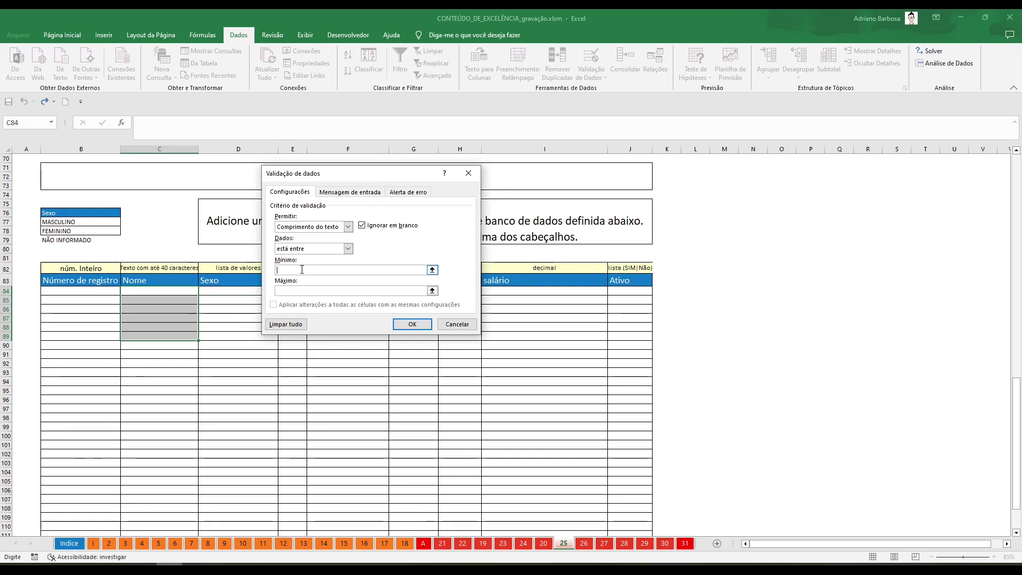
text(1)
key(Tab)
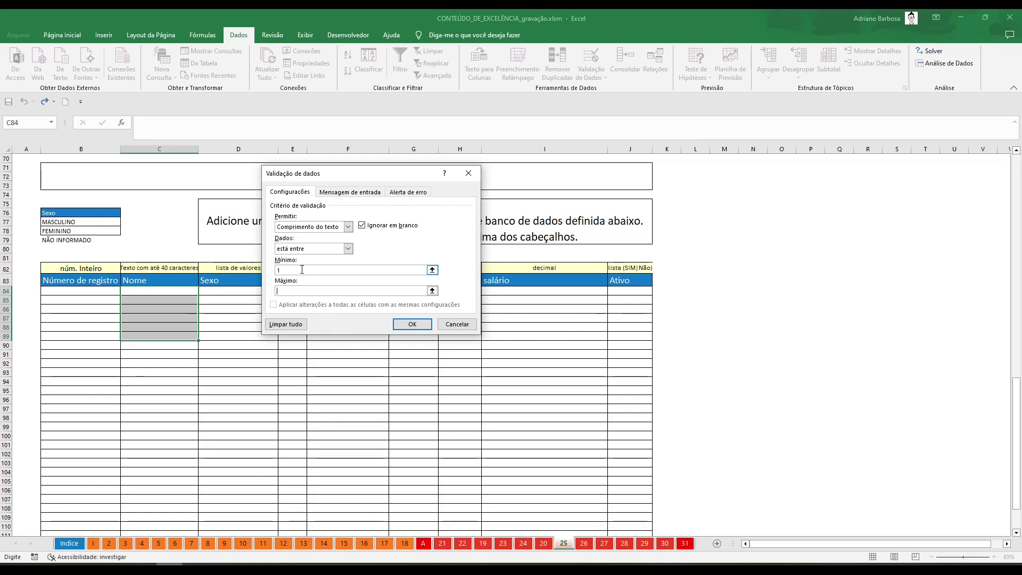
text(40)
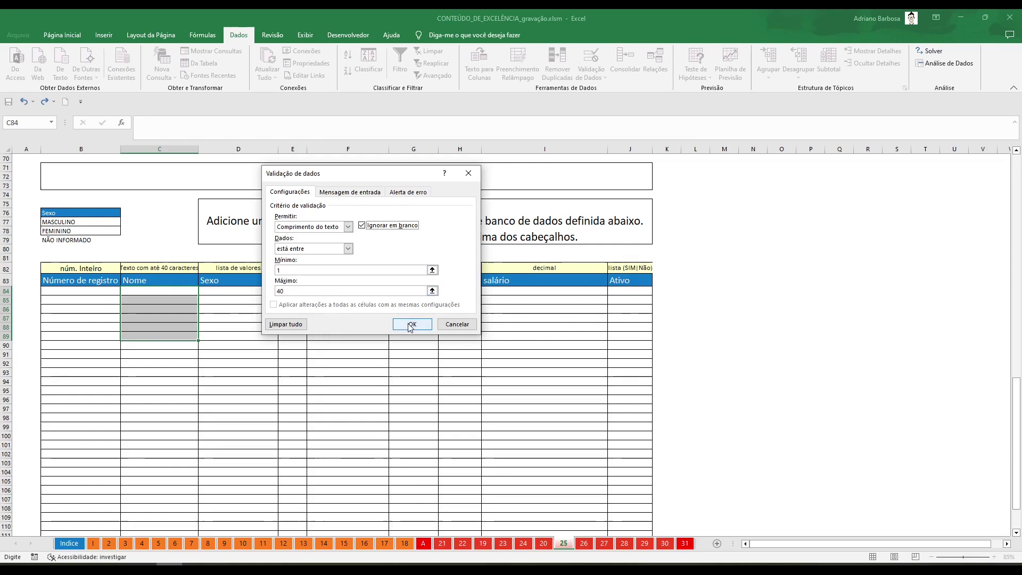
click(411, 324)
click(162, 299)
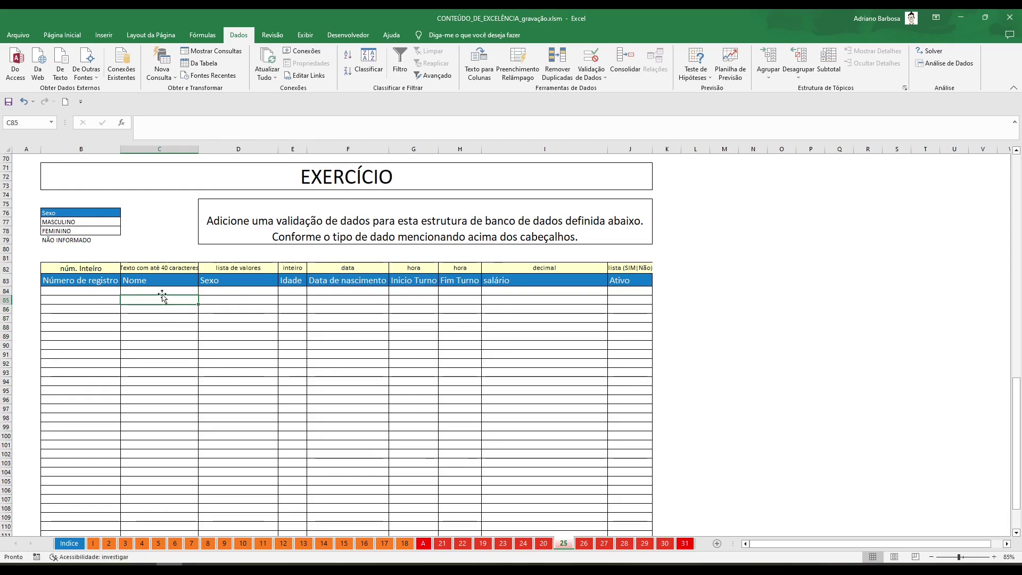
Try the test entries 'a' and 0 in C84, clearing each afterwards.
double_click(166, 290)
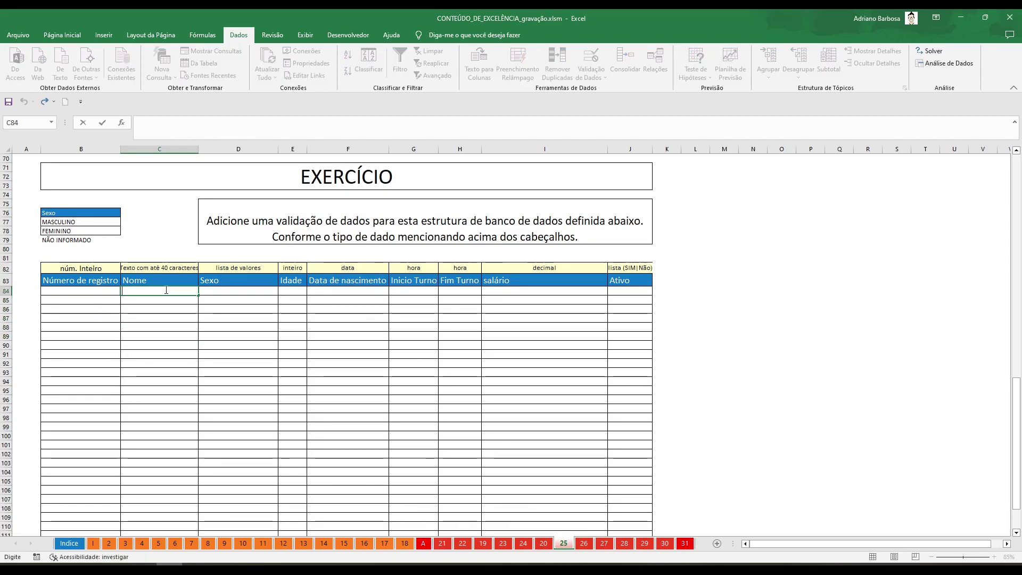
text(a)
key(Tab)
click(165, 289)
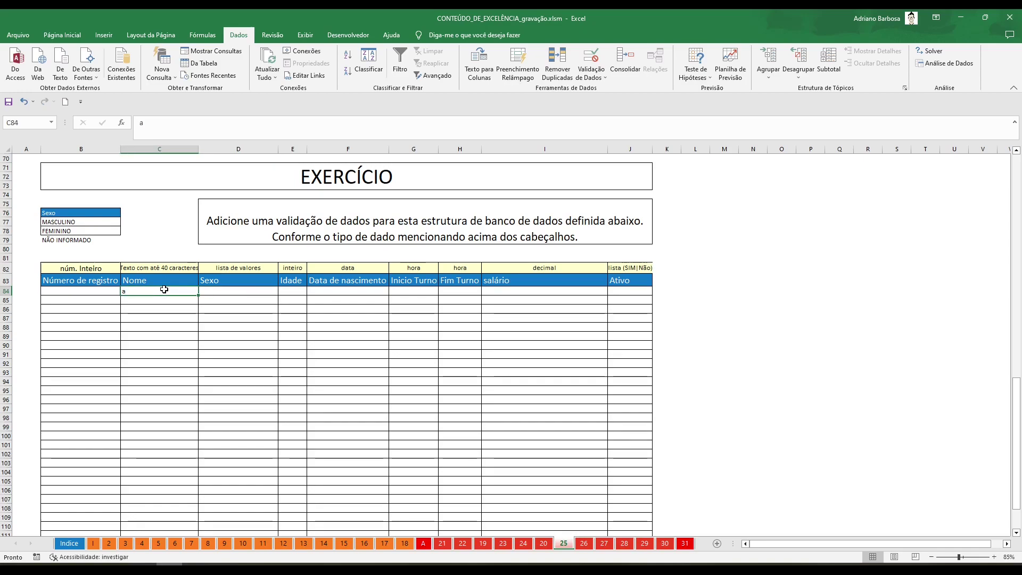
key(BackSpace)
key(Return)
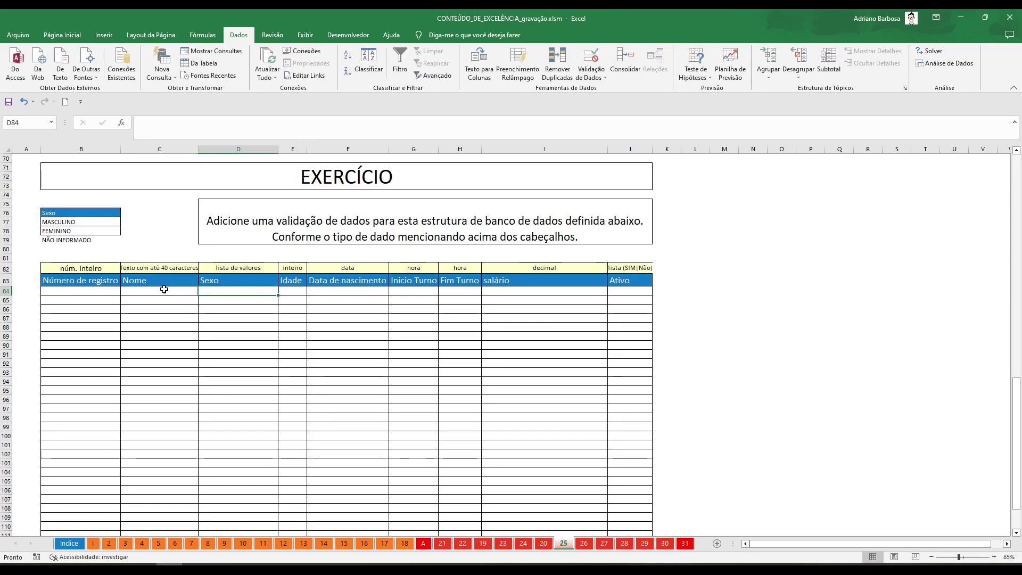
click(163, 289)
text(0)
key(Tab)
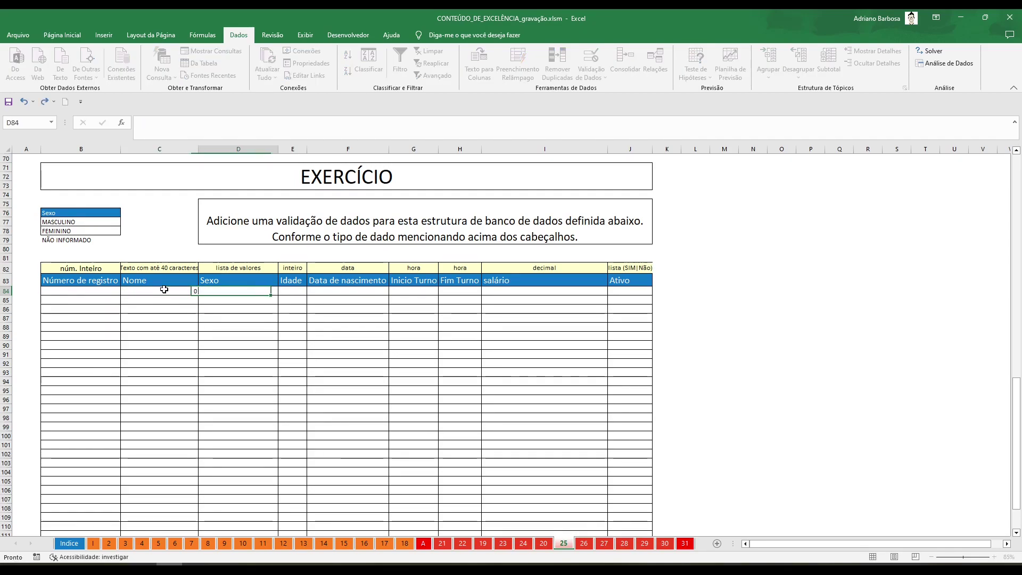
click(164, 289)
key(Delete)
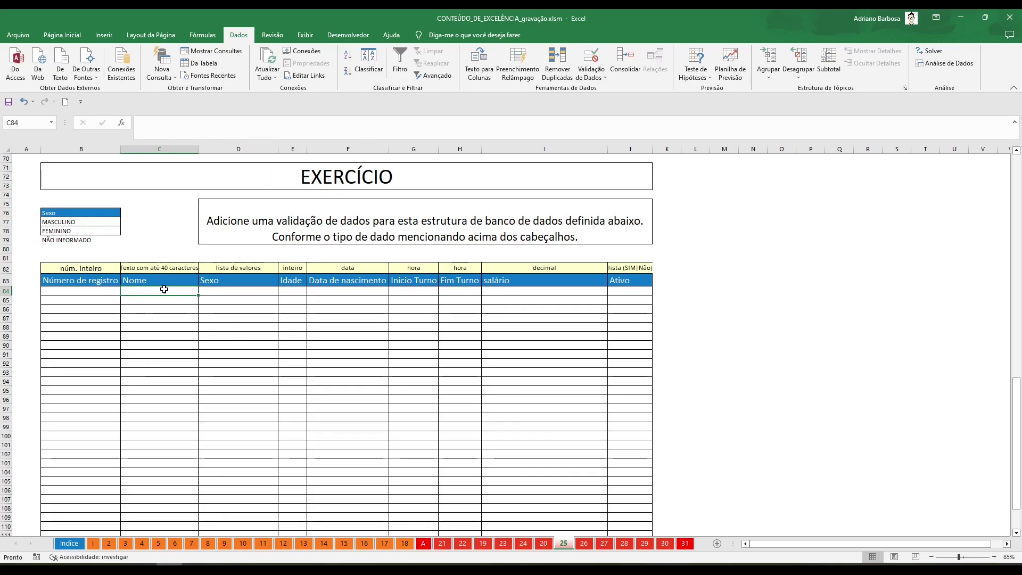
Enter an over-40-character string of i's in C84 and cancel the rejected entry.
text(iiiiii)
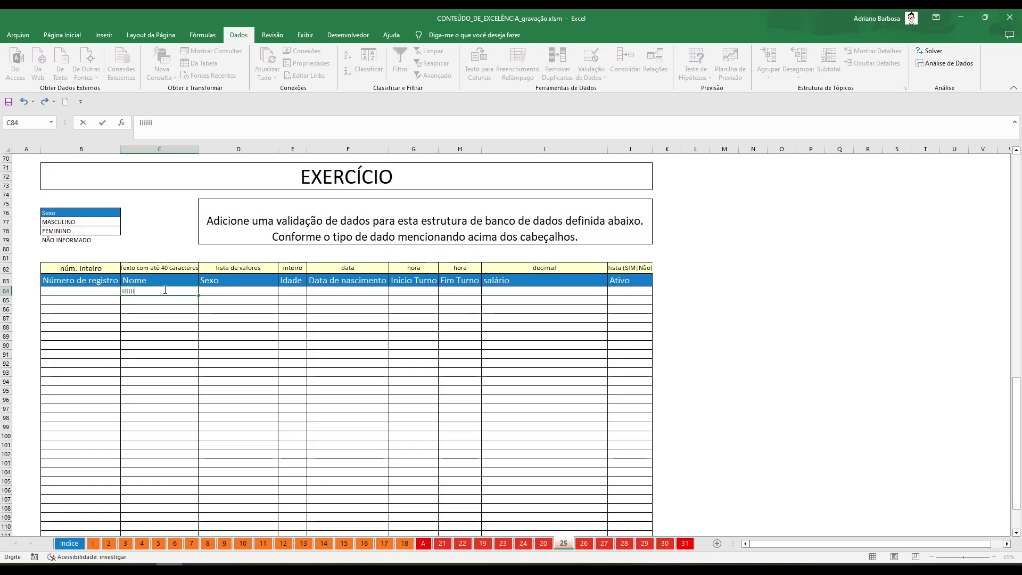
text(iiiiiiiiiiiiiiiiiiiiiiiiiiiiiiiiiiiiiiiiiiiiiiiiiiiiiiiiiiiiiii)
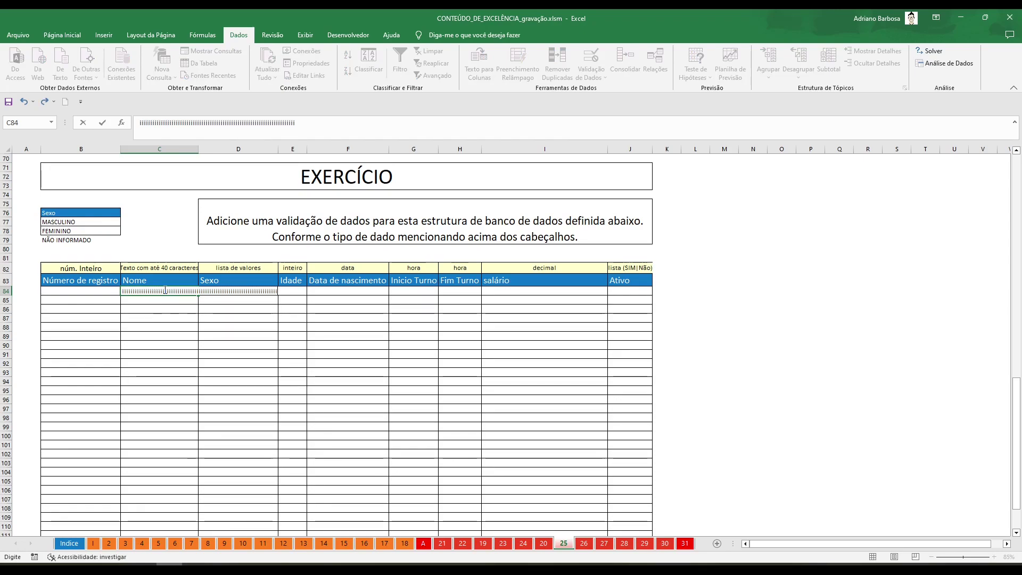
text(iiiiiiiiiiiiiii)
key(Return)
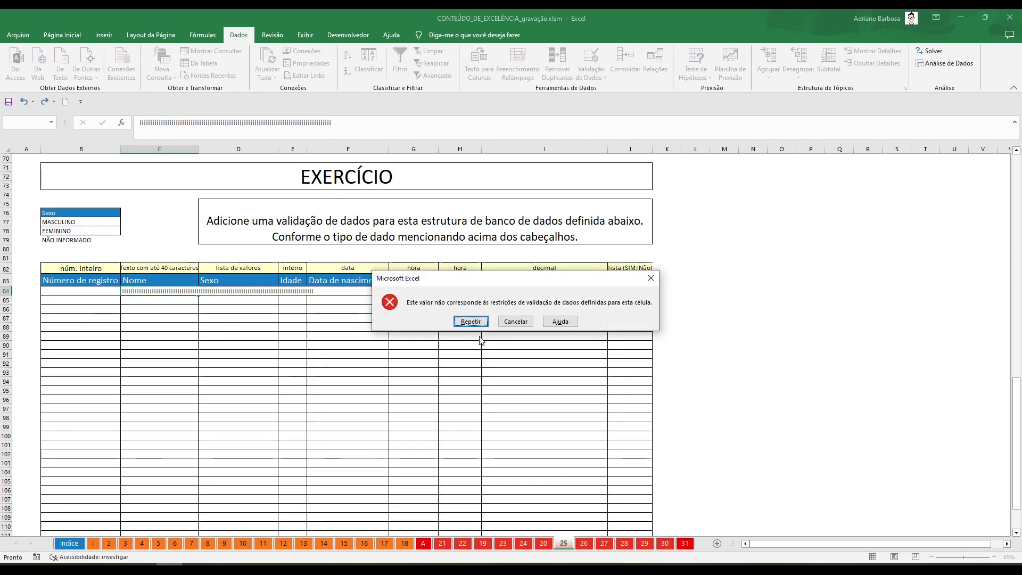
click(507, 322)
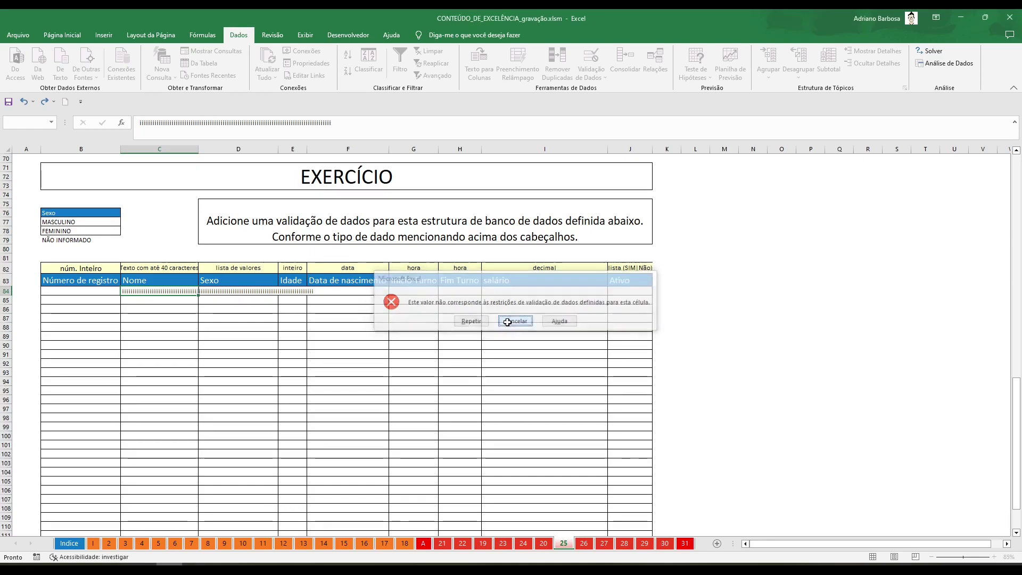
click(254, 320)
click(235, 283)
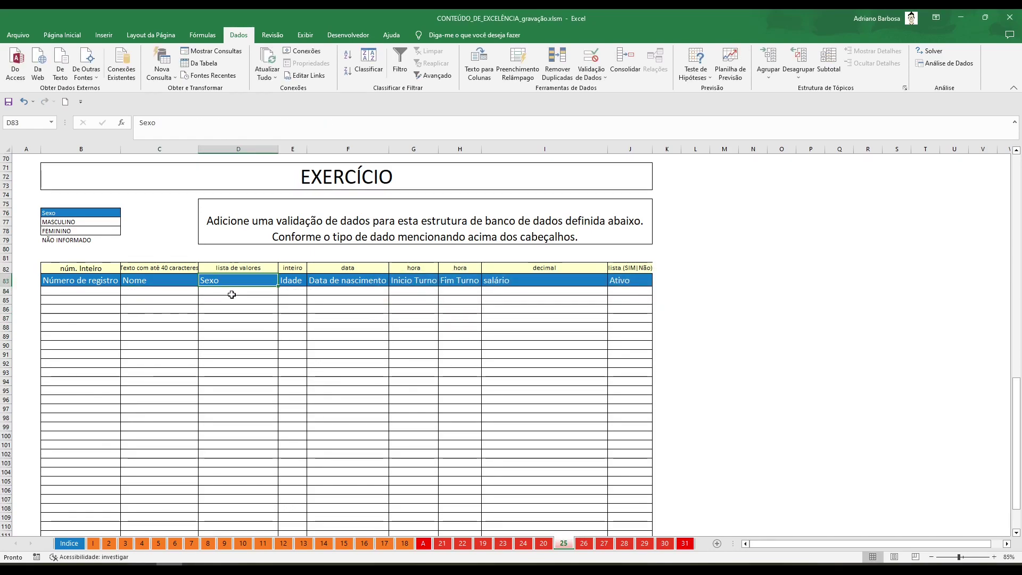
Give Sexo cells D84:D91 a Lista validation with source =$B$77:$B$79.
drag(232, 294, 233, 354)
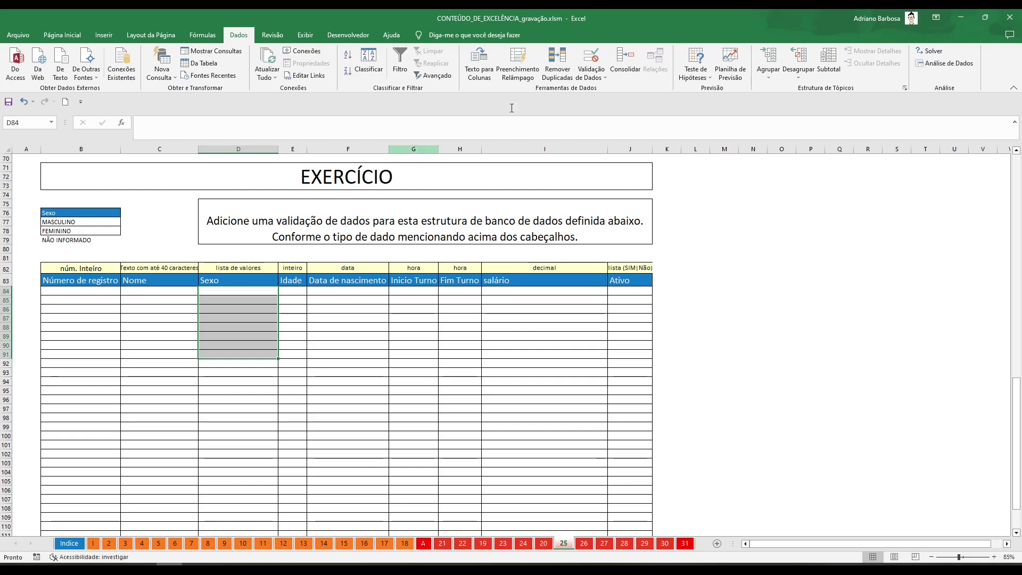
click(590, 58)
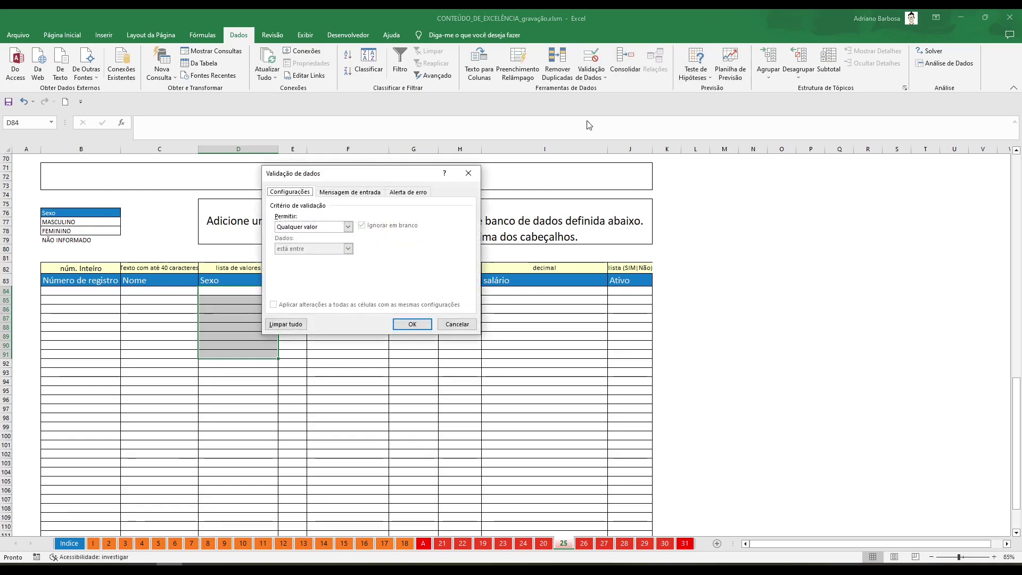
click(347, 227)
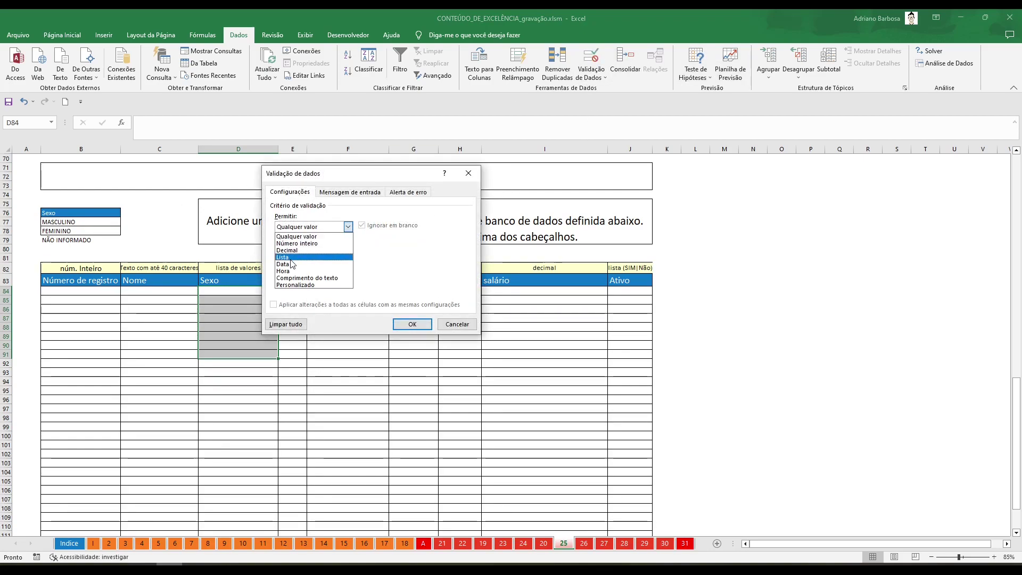
click(282, 257)
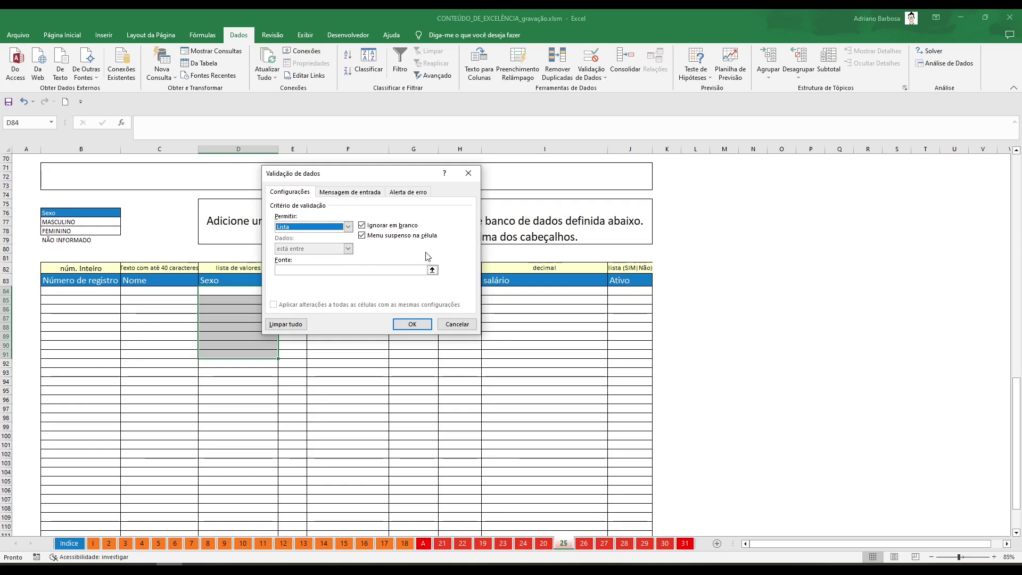
click(432, 270)
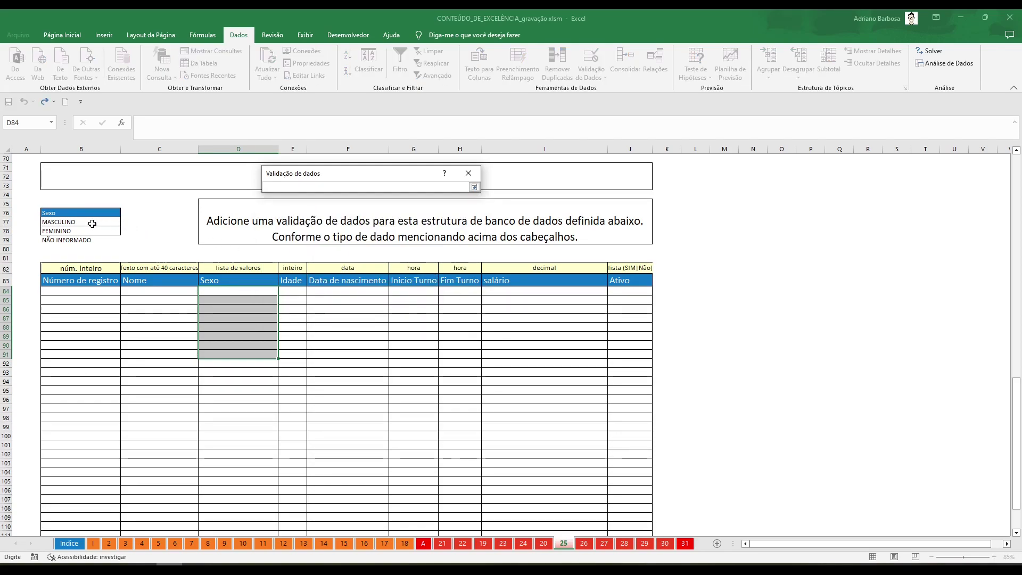
drag(82, 219, 82, 239)
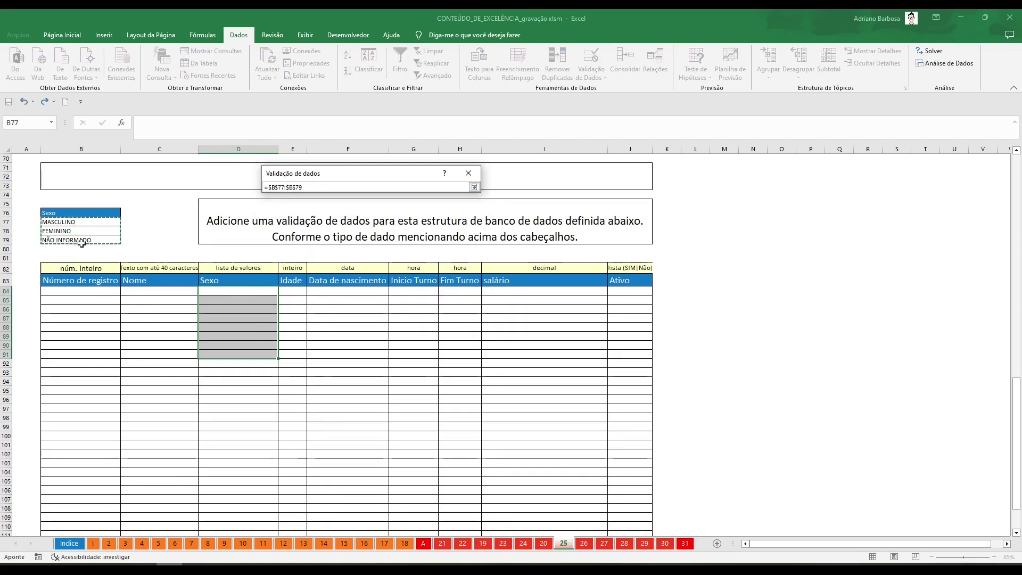
click(473, 188)
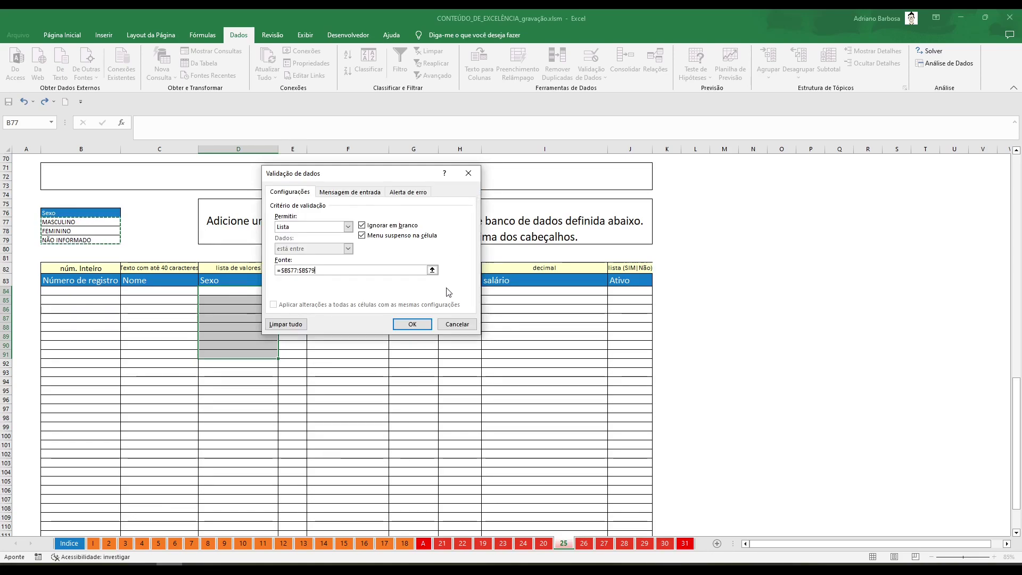
click(408, 323)
Choose FEMININO for D84 and NÃO INFORMADO for D85 from their dropdowns.
click(322, 317)
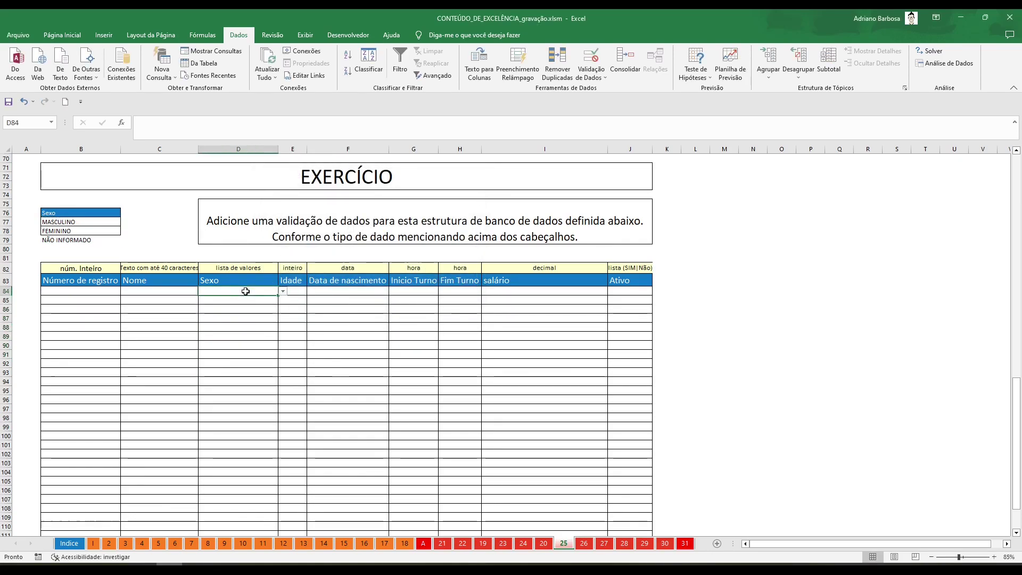
click(244, 291)
click(283, 291)
click(275, 304)
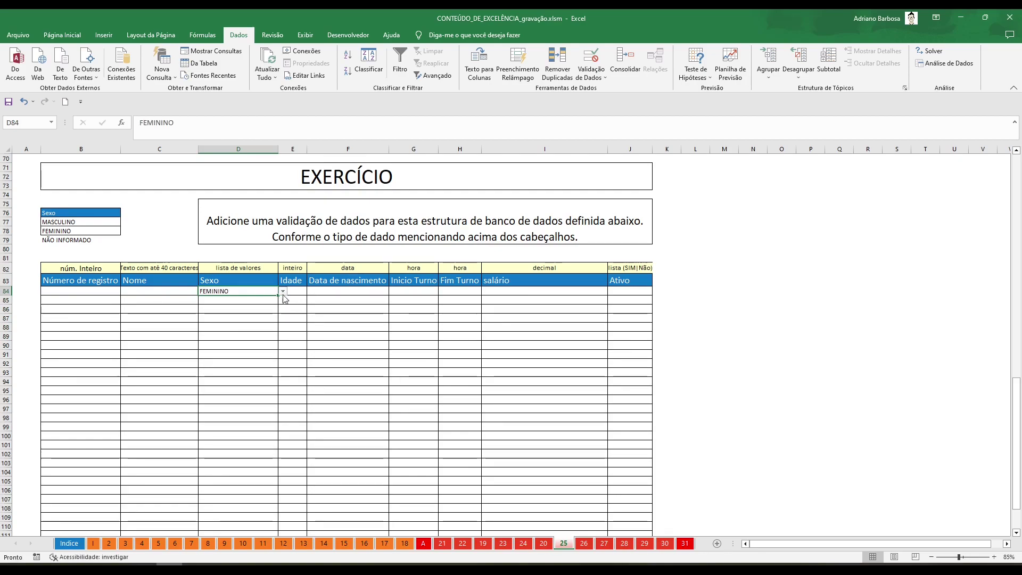
click(275, 299)
click(284, 301)
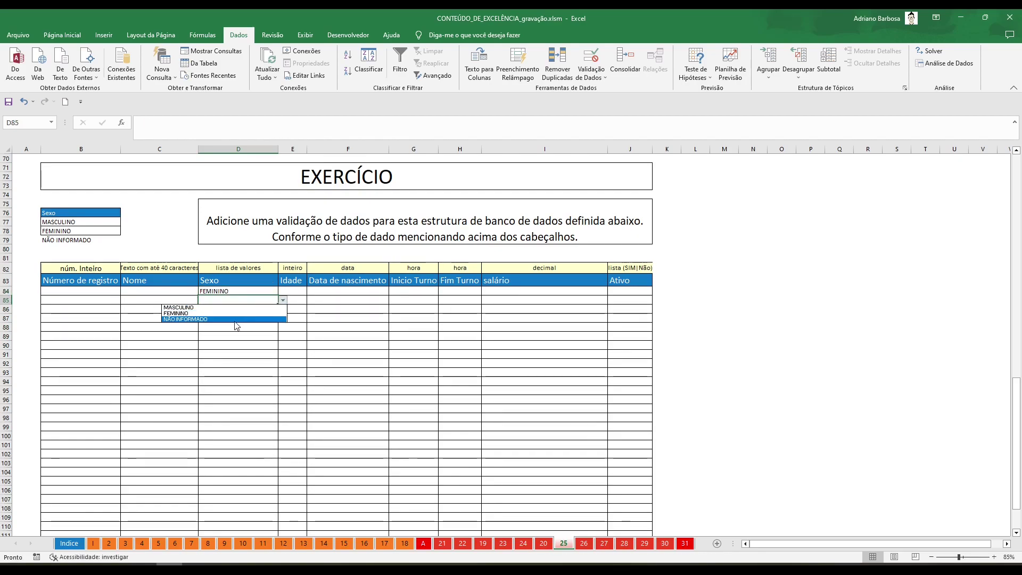
click(251, 320)
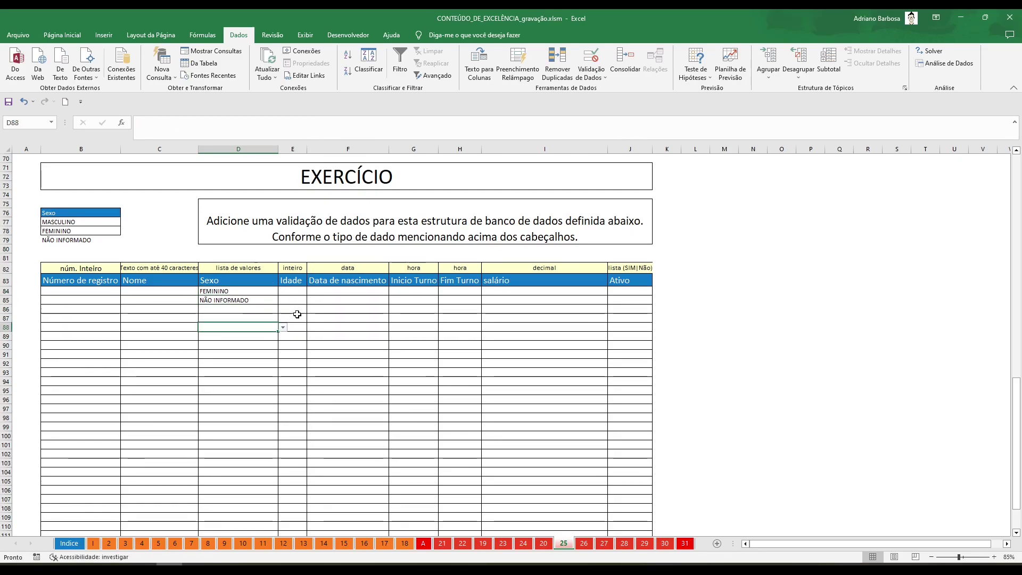
click(293, 291)
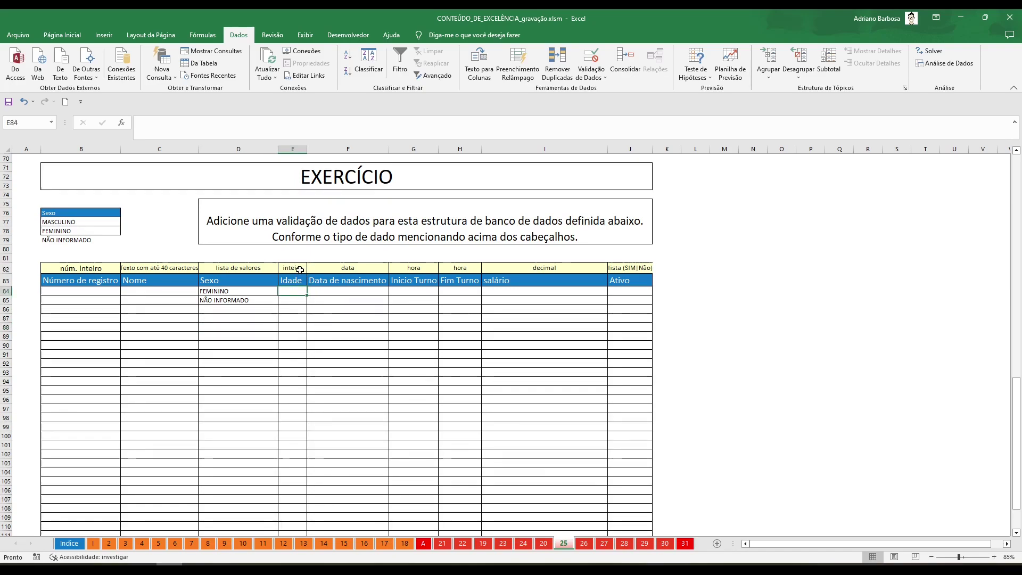
Limit Idade cells E84:E96 to whole numbers from 1 to 120.
click(299, 270)
drag(297, 290, 297, 400)
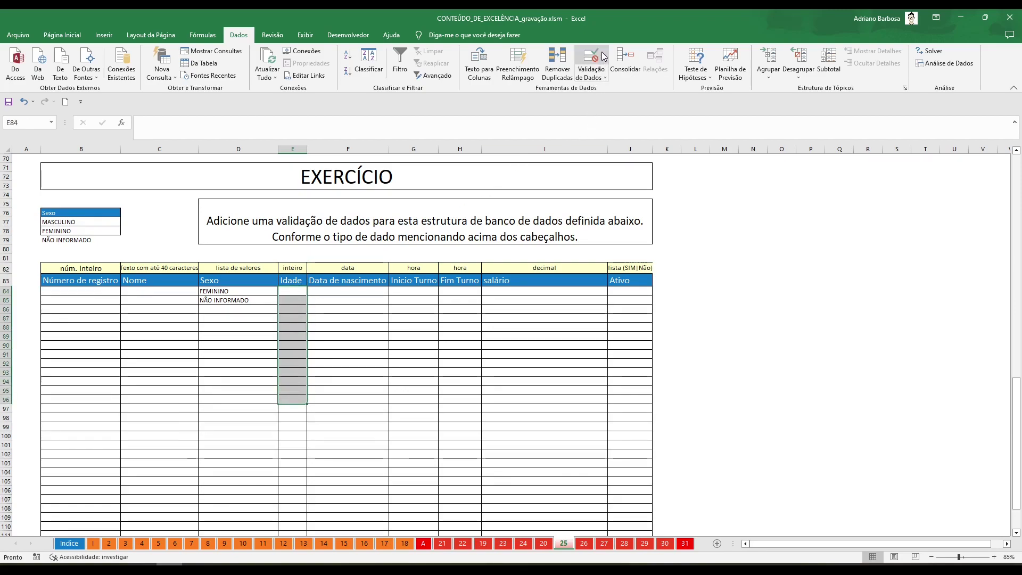
click(599, 72)
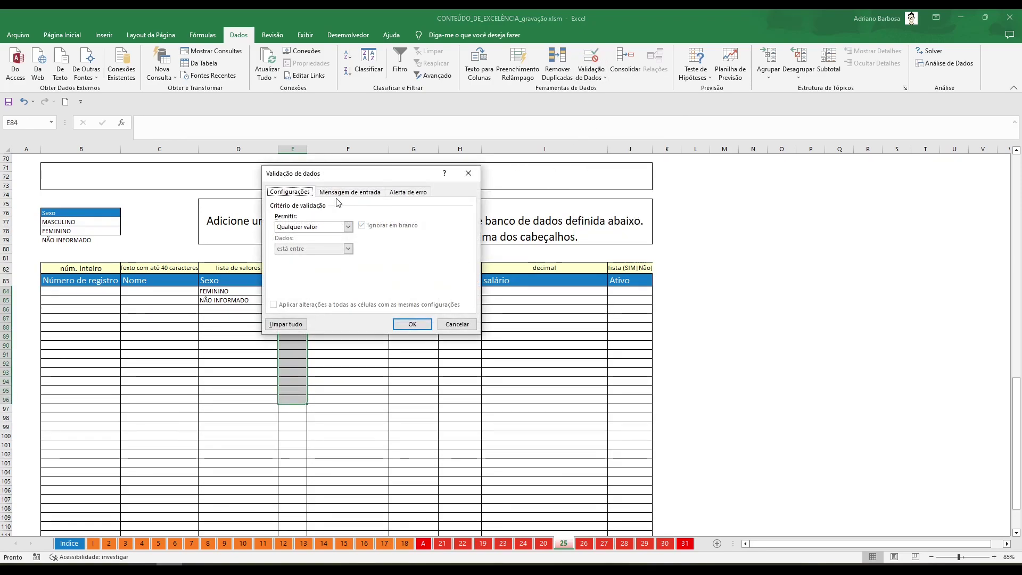
click(348, 226)
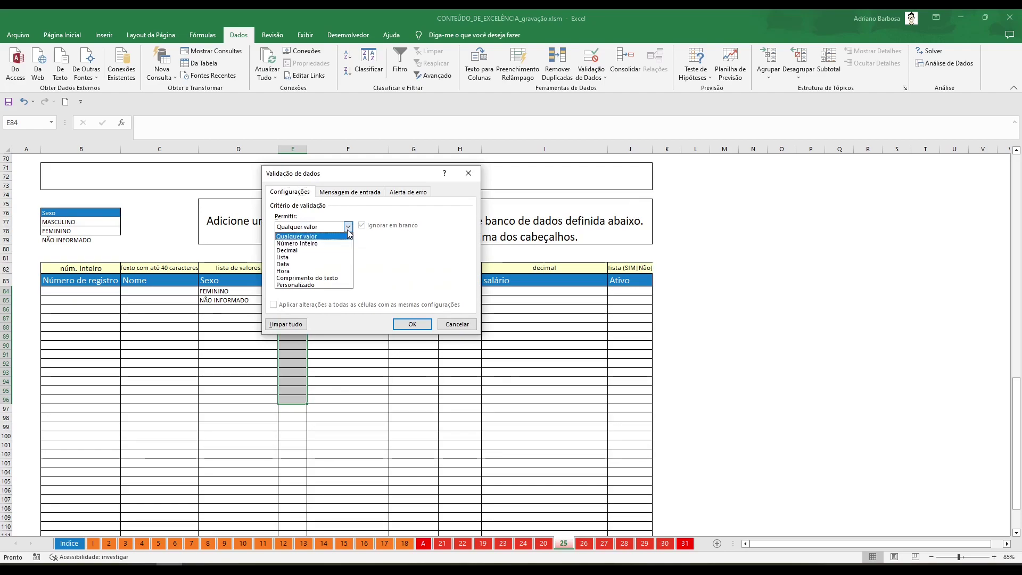
click(298, 243)
click(303, 270)
text(0)
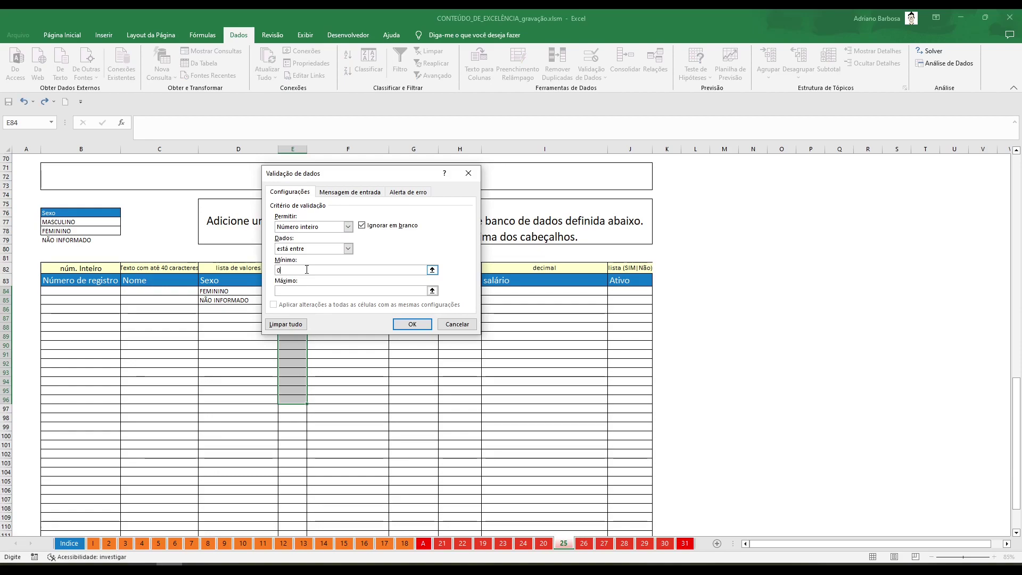
key(BackSpace)
text(1)
key(Tab)
text(12)
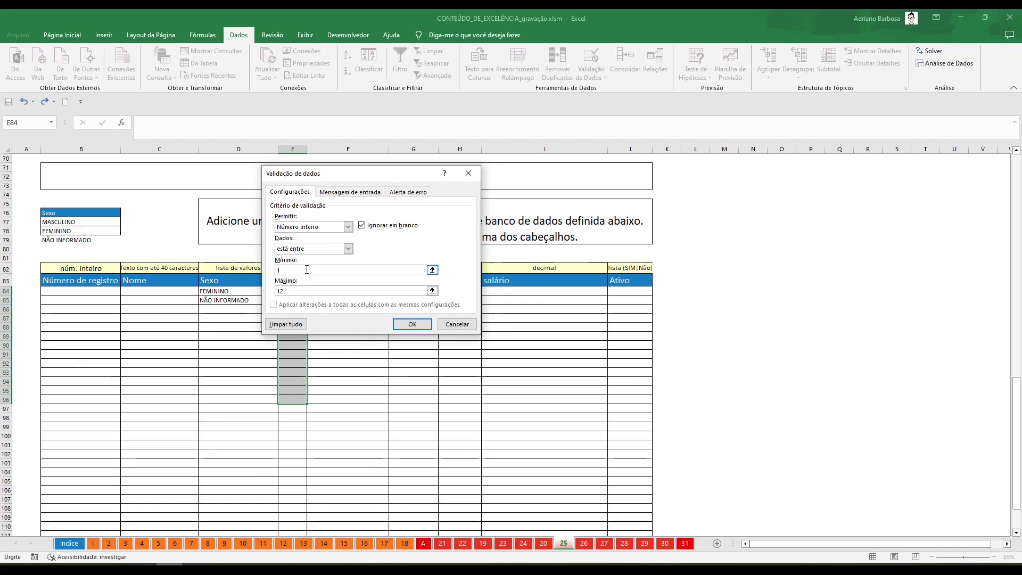
text(0)
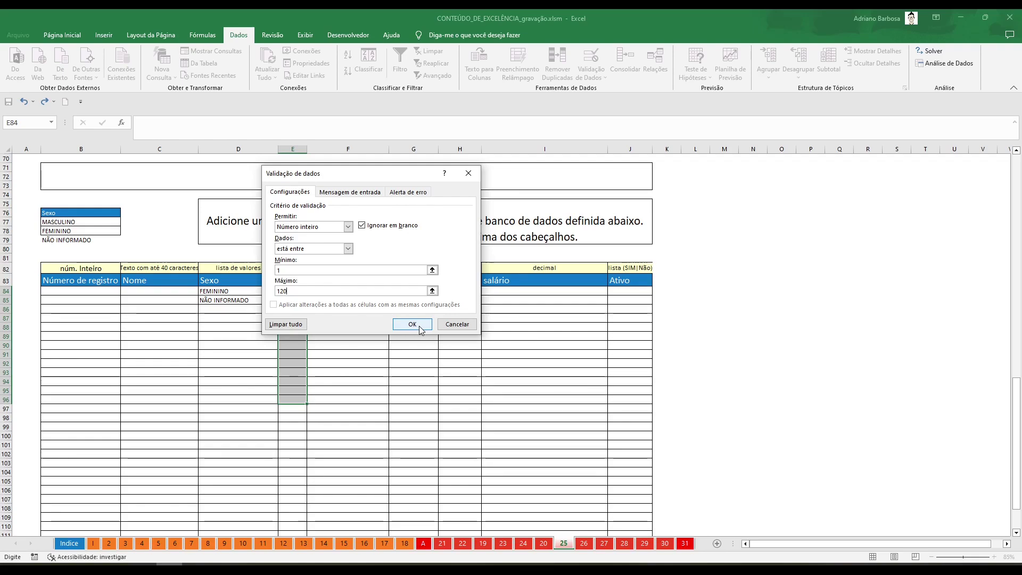
click(420, 325)
click(290, 309)
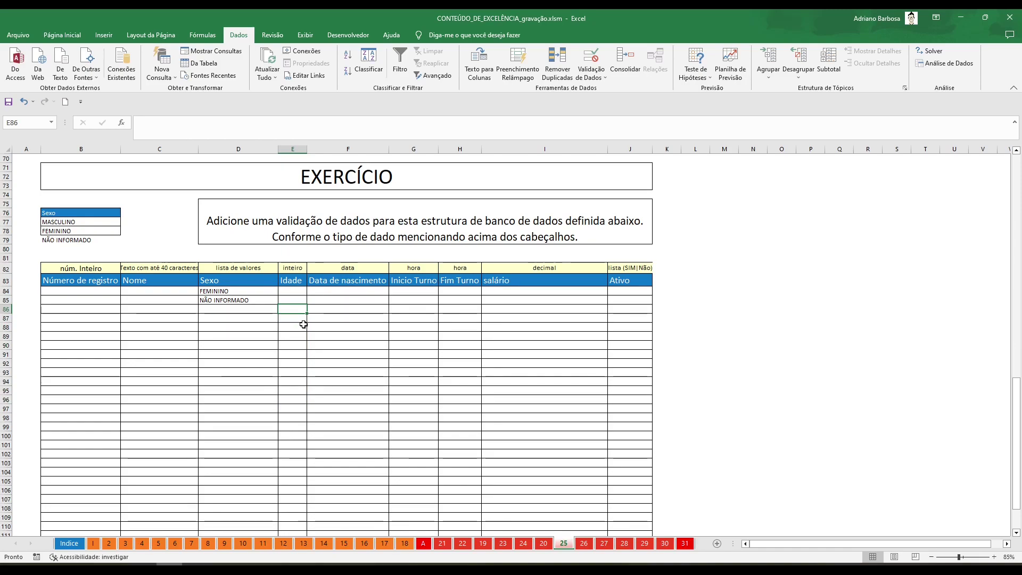
Enter test age 1 in E86, then try 300 and cancel the rejected entry.
text(1)
key(ctrl+Return)
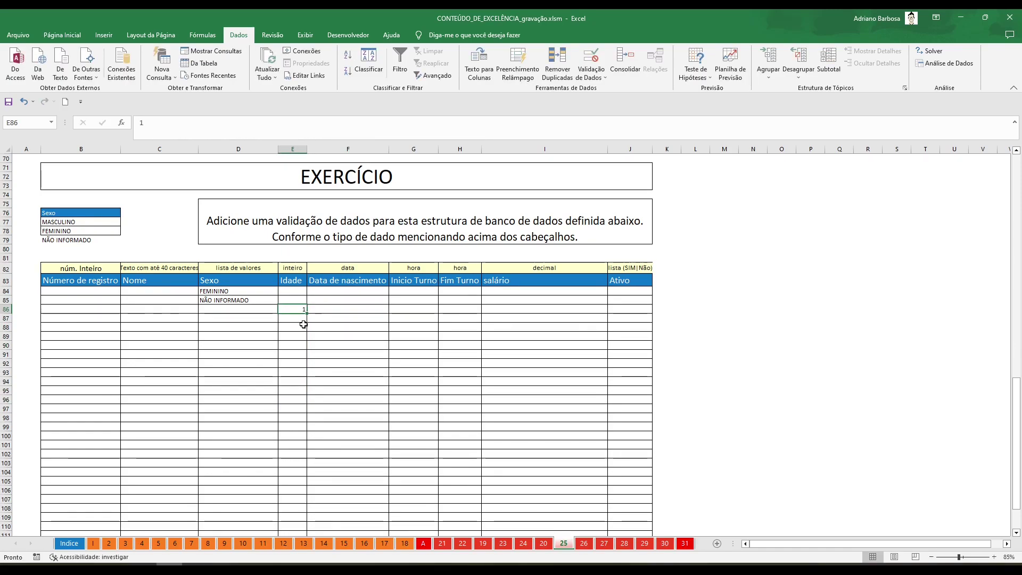
text(300)
key(Return)
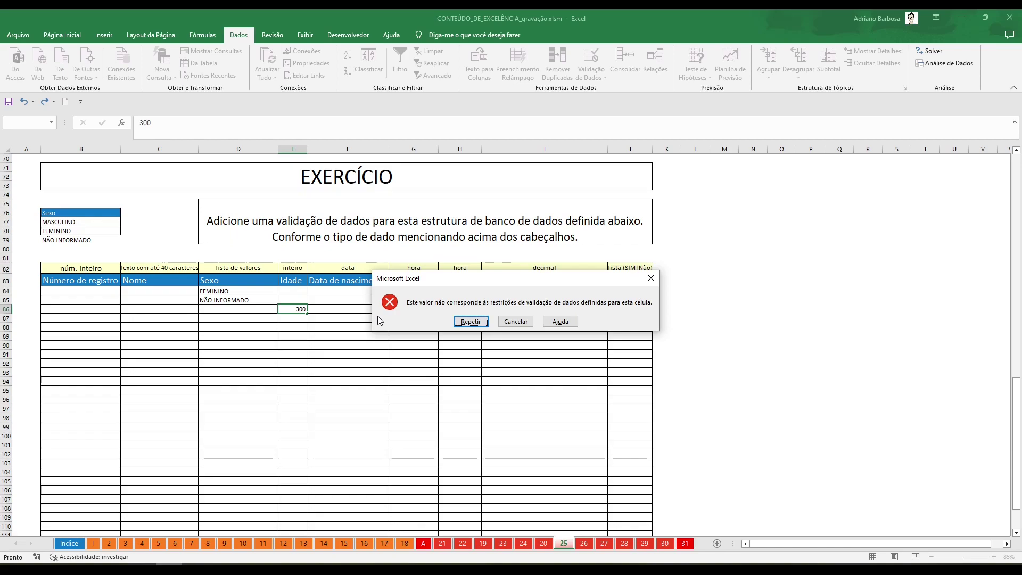
key(Return)
key(Escape)
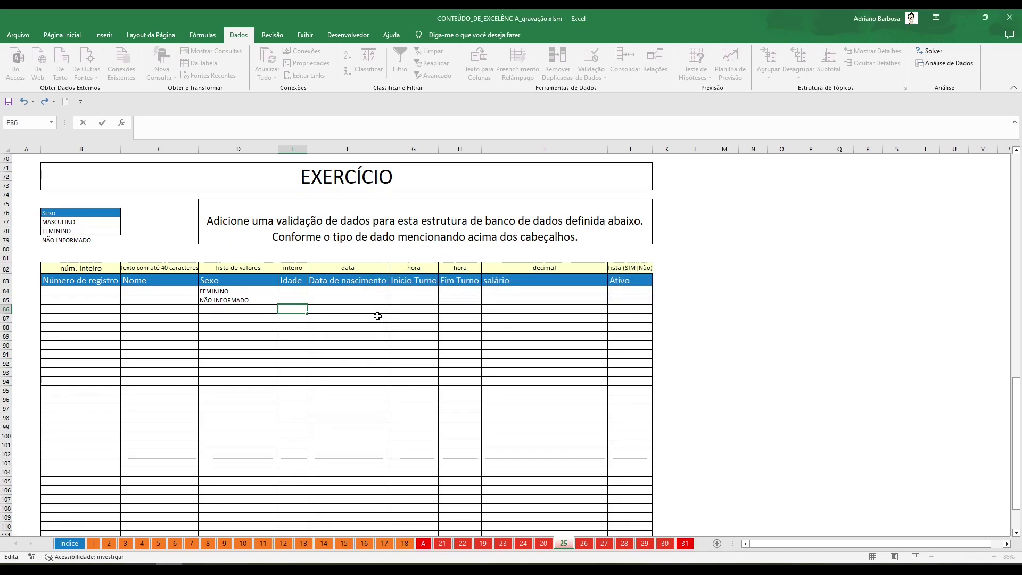
key(Right)
click(339, 291)
Set validation on Data de nascimento cells F84:F94 to allow only Data values.
drag(339, 291, 343, 382)
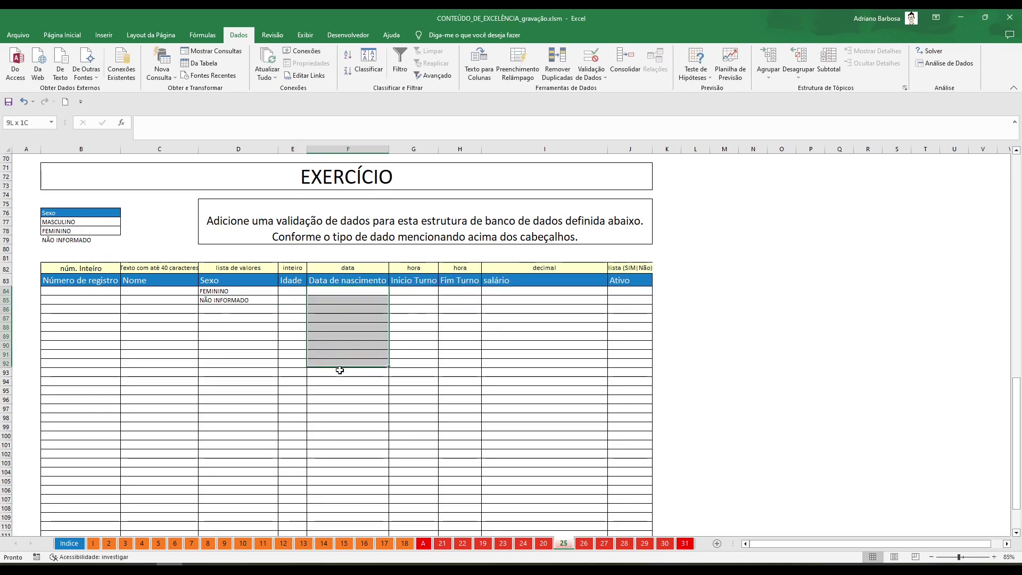
click(591, 60)
click(322, 227)
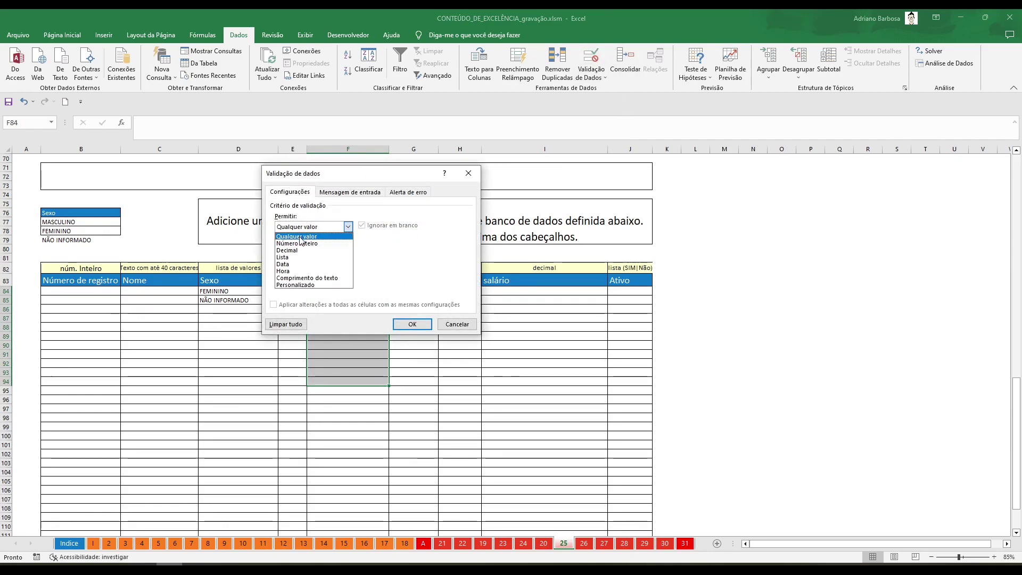
click(288, 264)
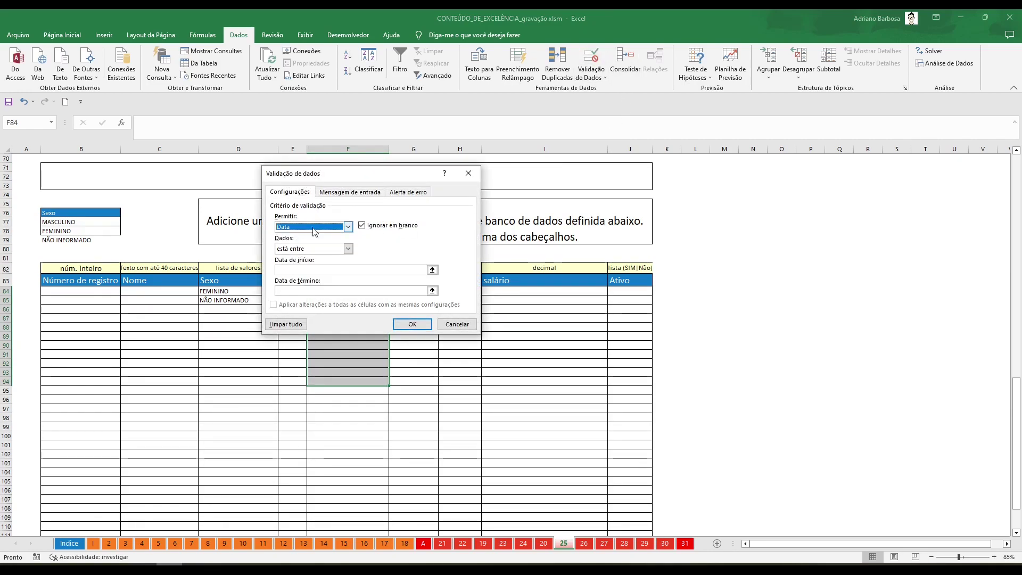
click(312, 269)
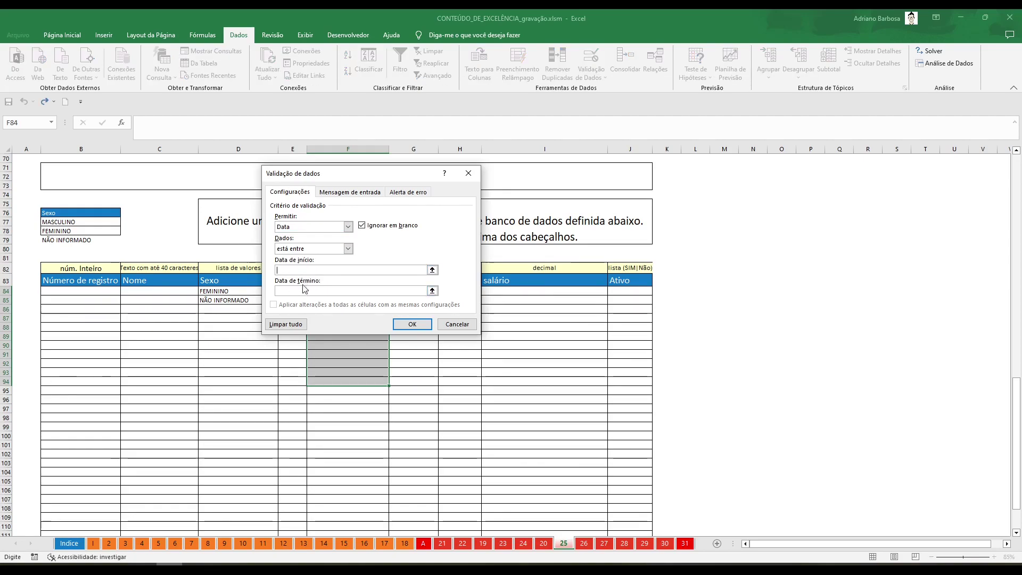
click(412, 324)
key(Return)
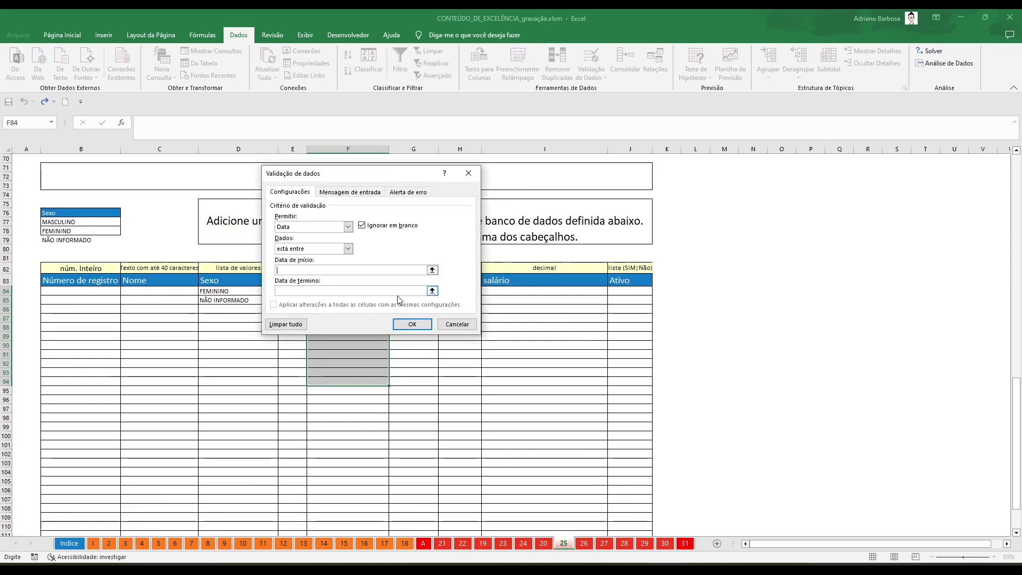
Make the date condition 'é maior do que' with start date 01/01/1900.
click(348, 249)
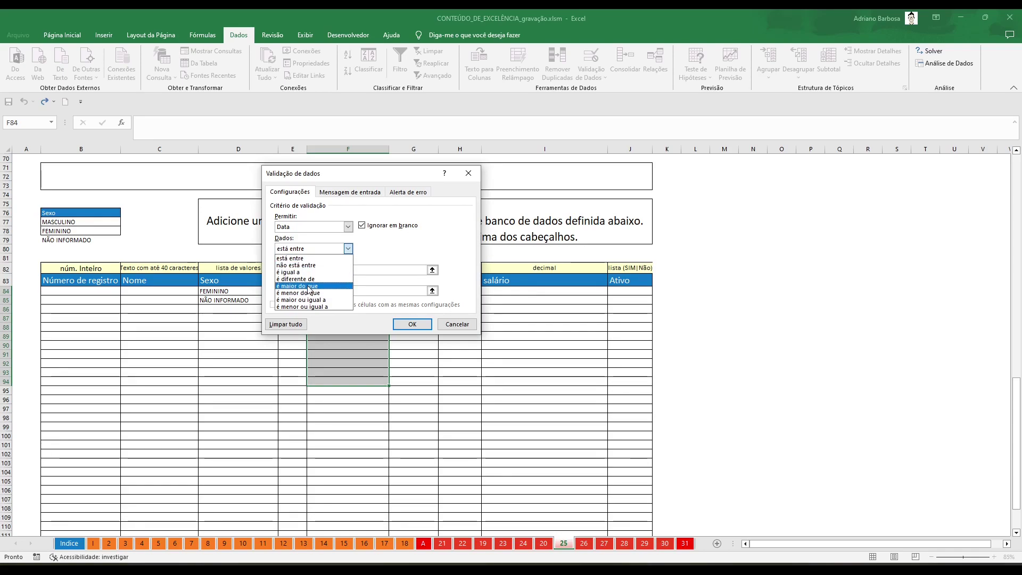
click(308, 288)
click(386, 271)
text(01/01/1)
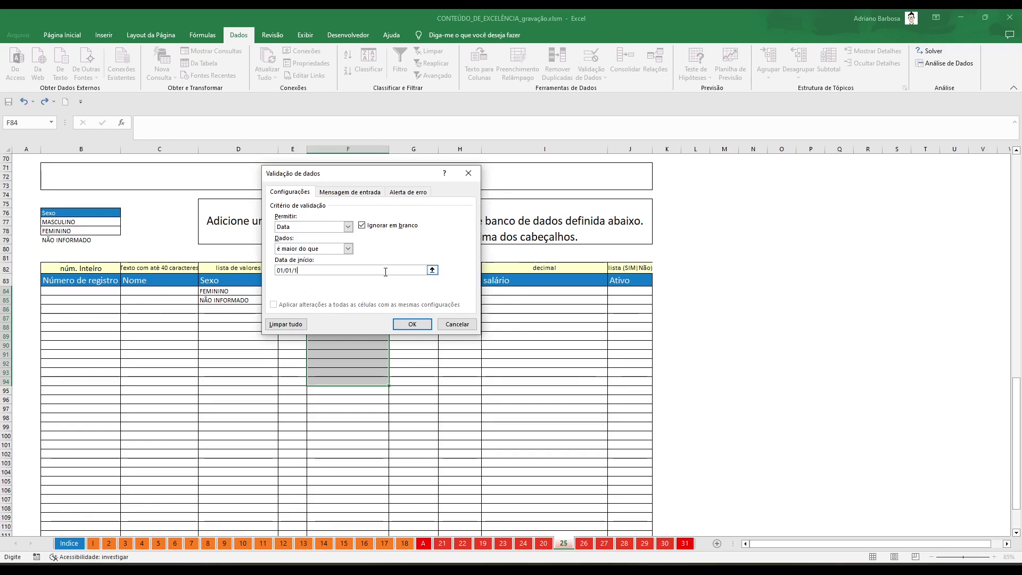
text(900)
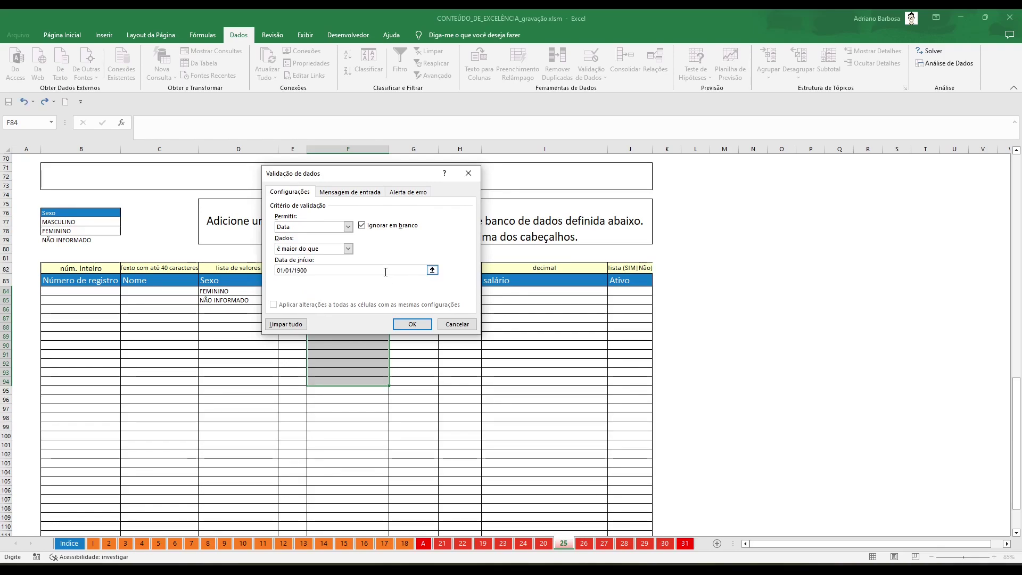
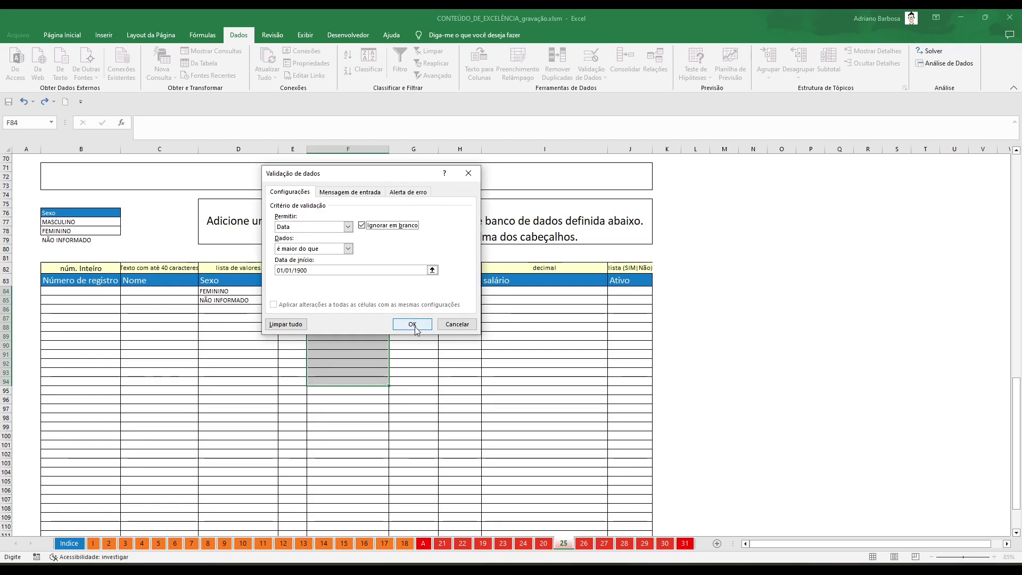
Confirm the after-01/01/1900 date rule, then test with 01/01/1800, which is rejected and cleared.
click(412, 324)
click(355, 302)
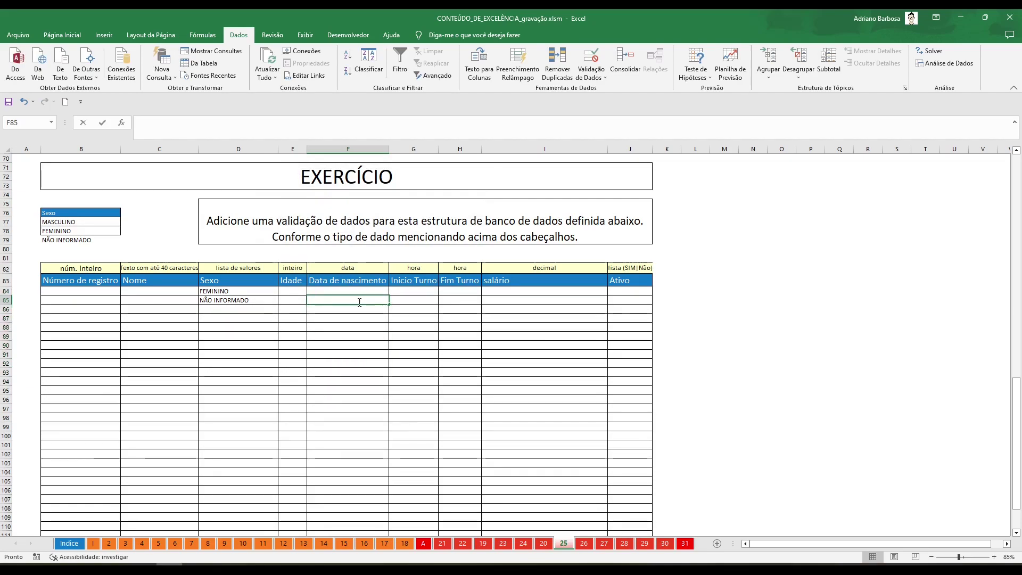
text(01)
text(01/)
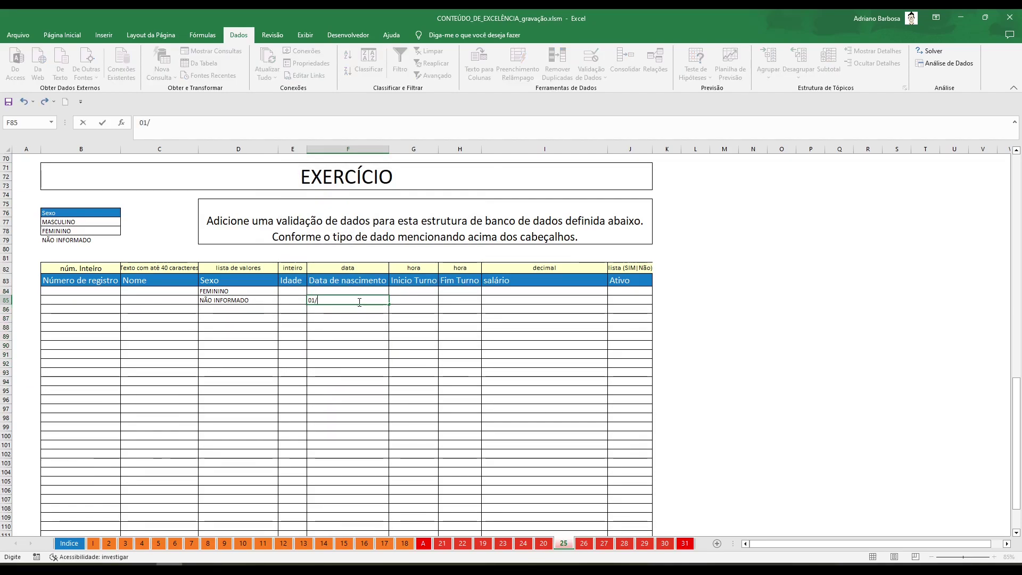
text(01/18)
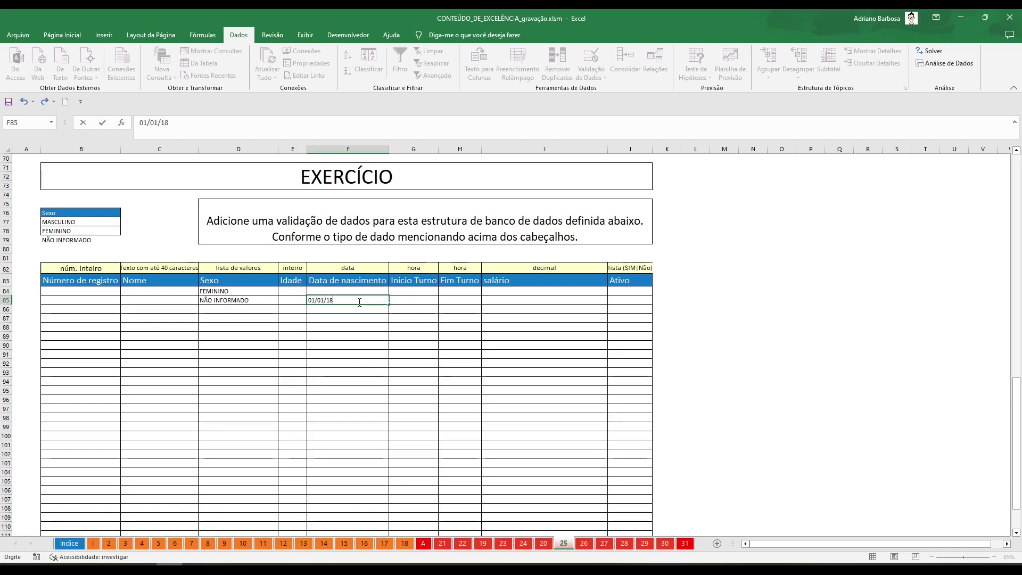
text(00)
key(Return)
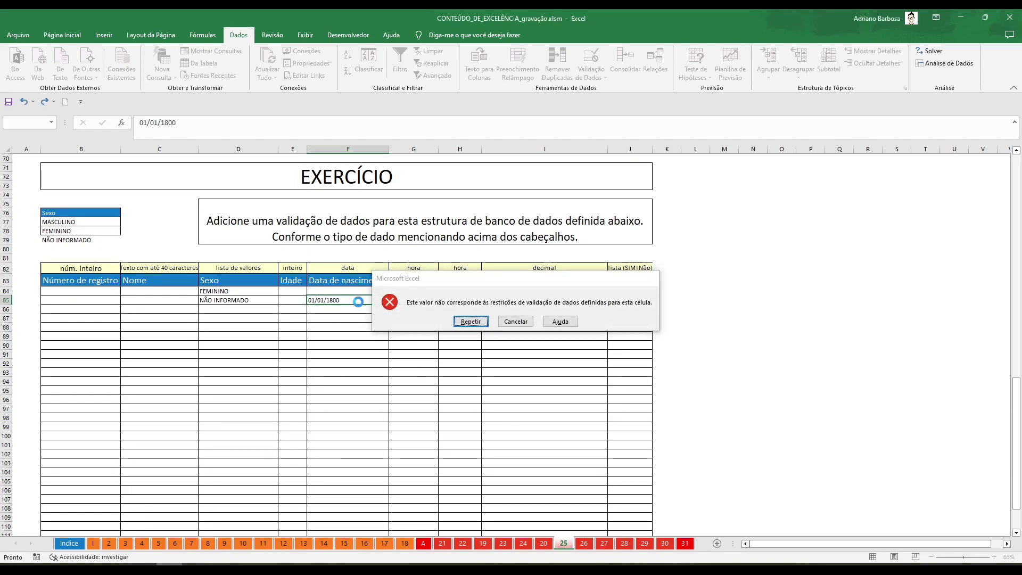
key(Return)
click(359, 302)
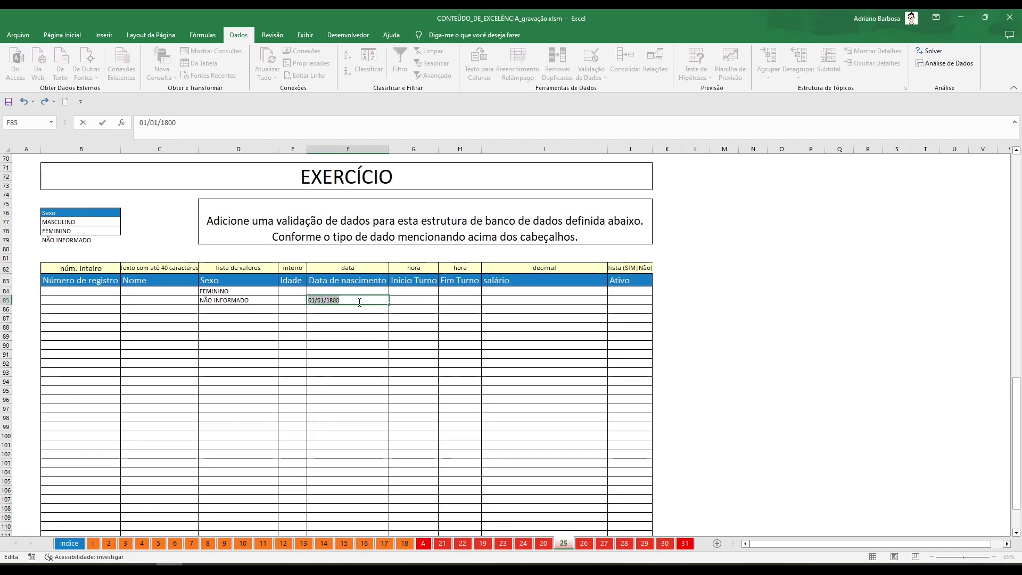
key(BackSpace)
key(BackSpace)
key(BackSpace)
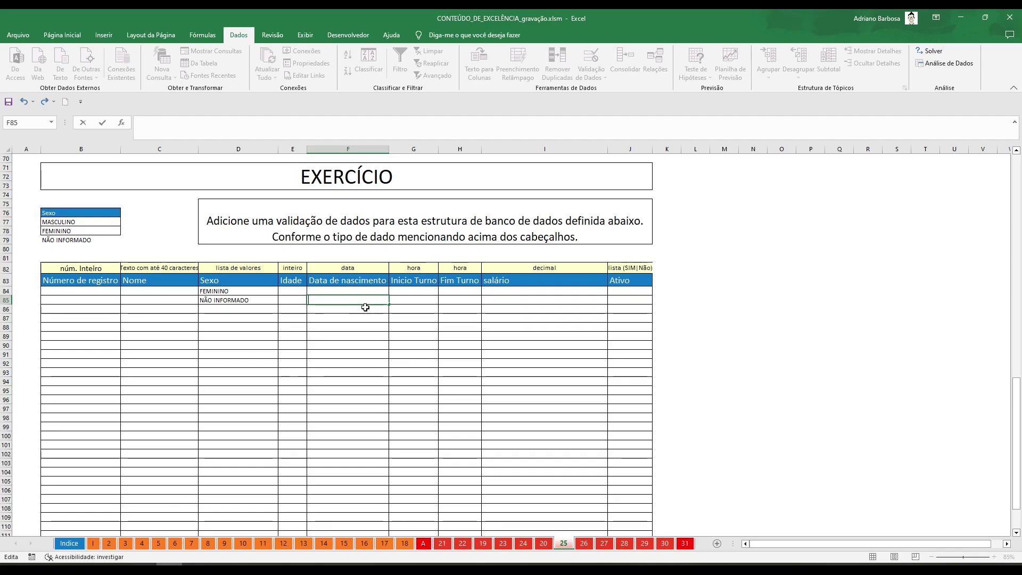
click(422, 299)
Restrict Inicio Turno cells G84:G90 to times between 07:00 and 08:00.
click(455, 298)
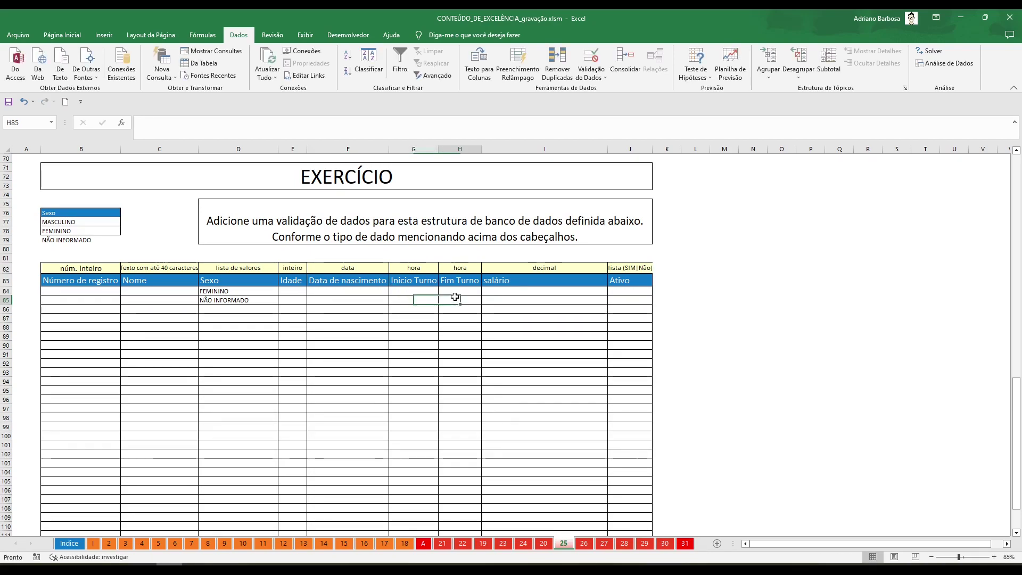
drag(417, 291, 415, 345)
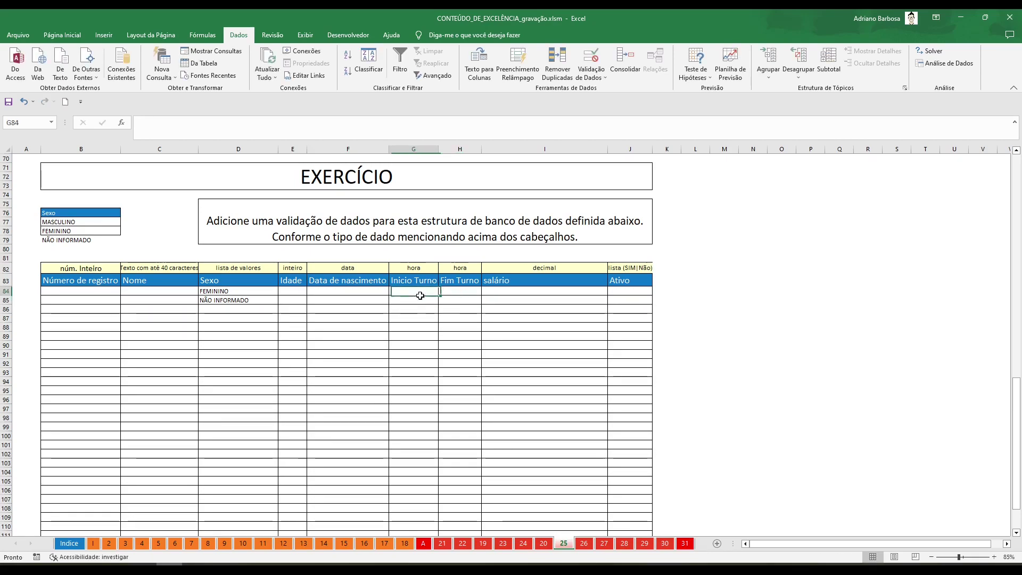
click(587, 59)
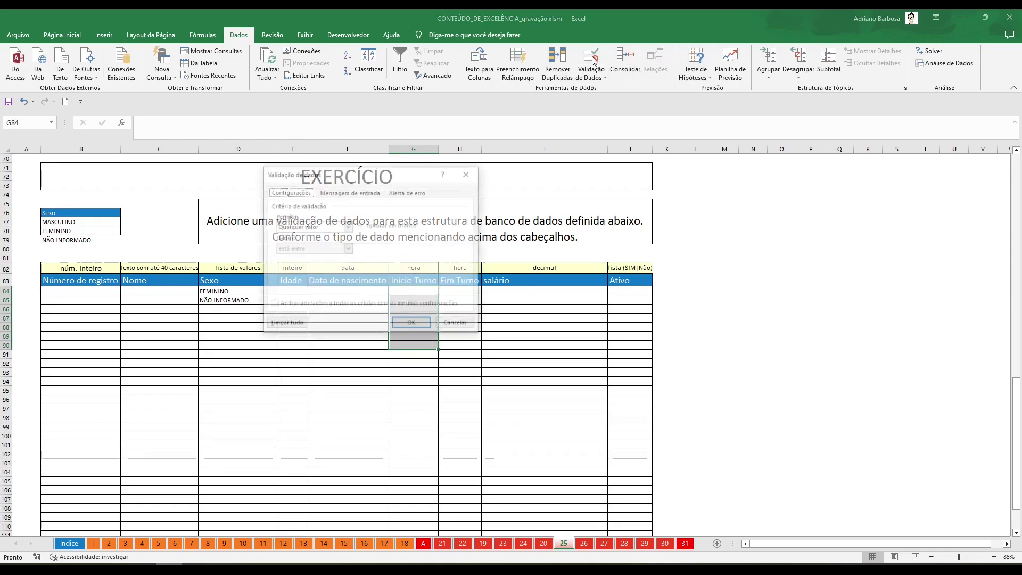
click(324, 226)
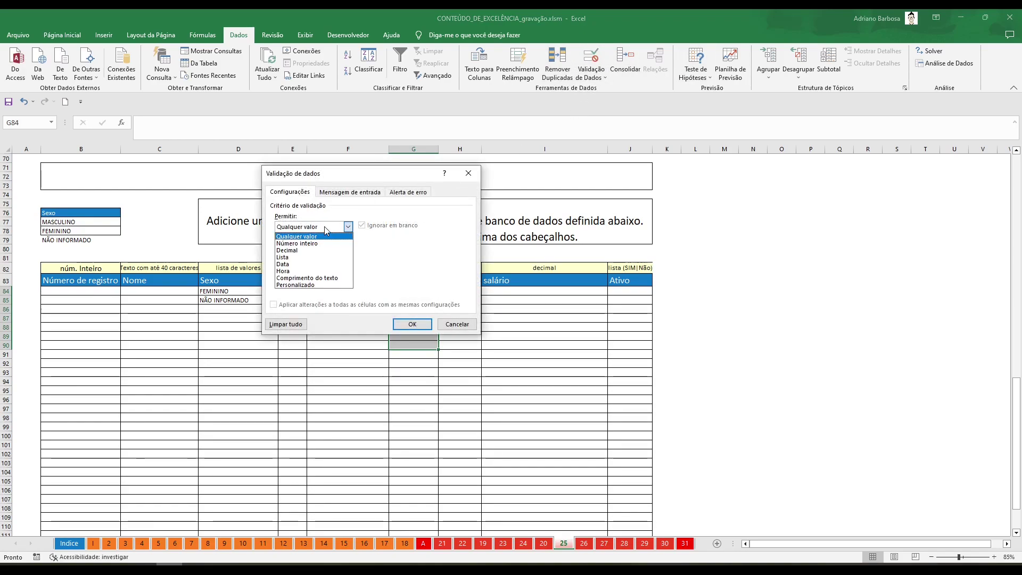
click(286, 270)
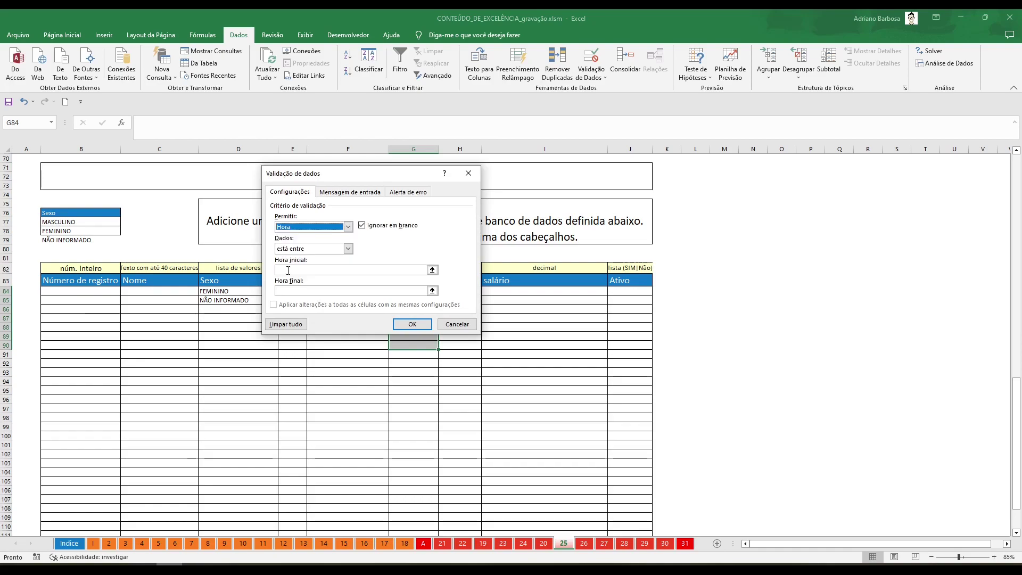
click(325, 269)
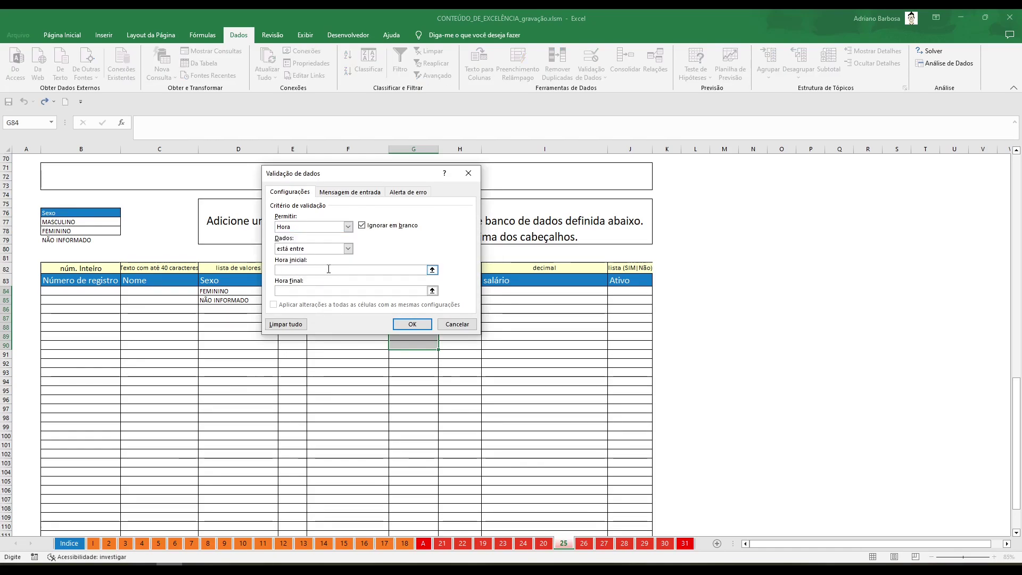
text(07)
text(8)
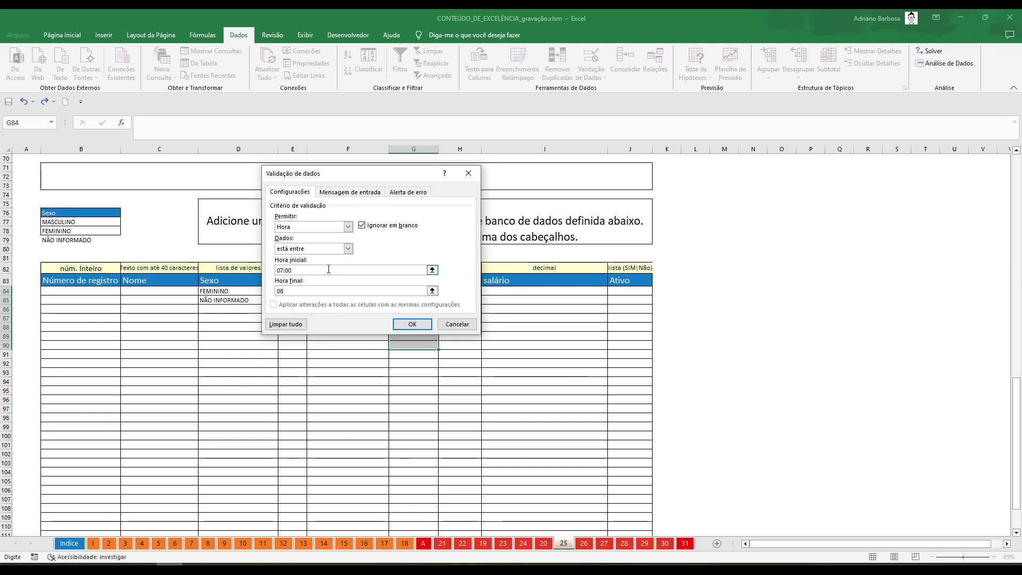
text(0)
key(Tab)
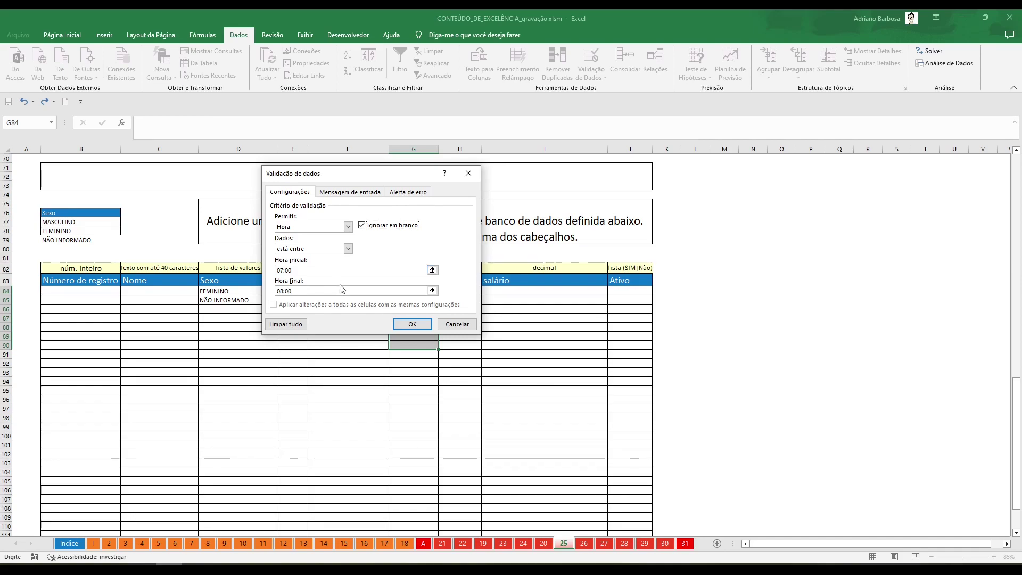
click(399, 326)
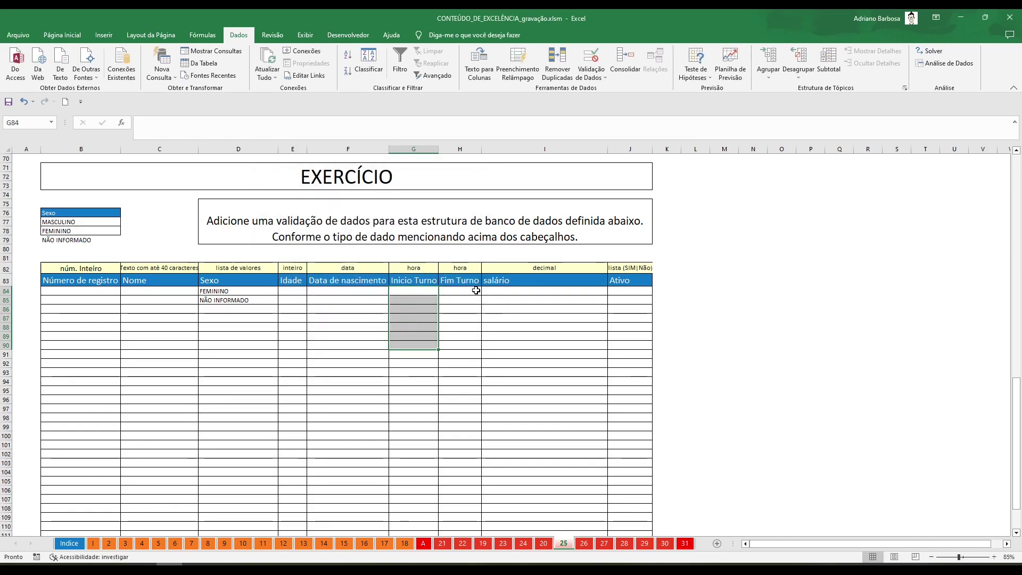
Restrict Fim Turno cells H84:H90 to times between 11:00 and 12:00.
drag(468, 291, 473, 346)
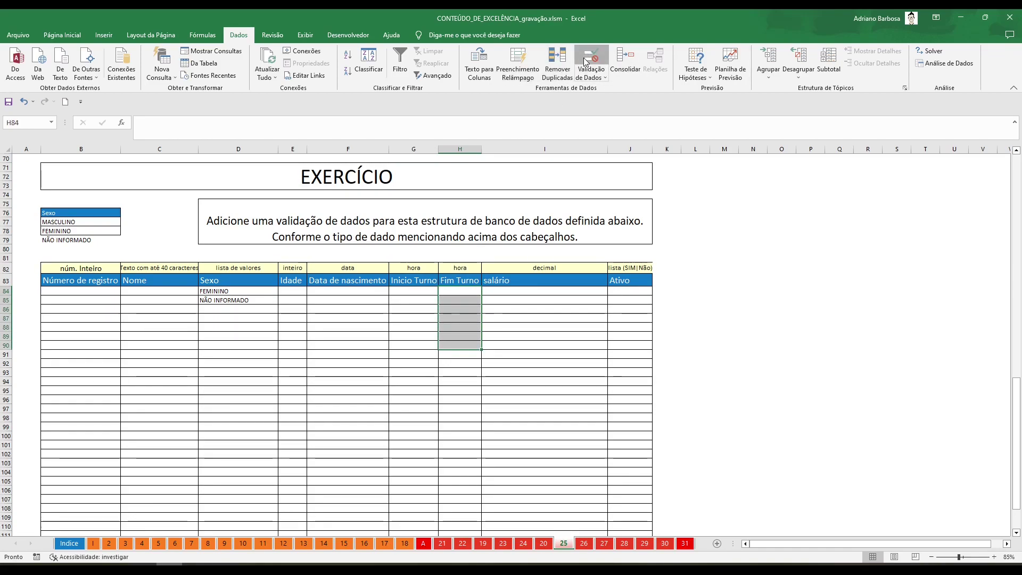
click(585, 58)
click(316, 229)
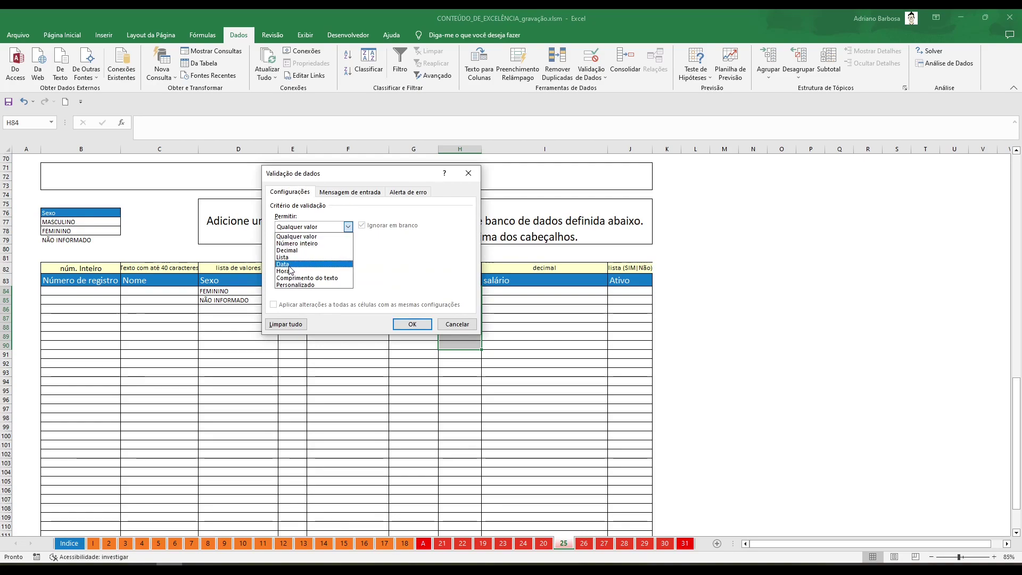
click(314, 270)
click(307, 271)
text(11)
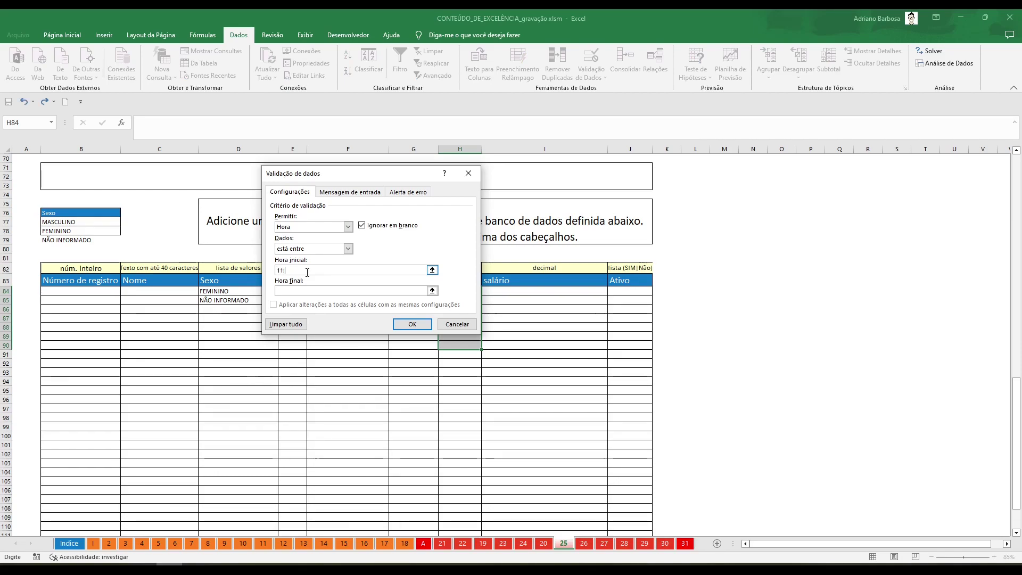
text(00)
key(Tab)
text(12)
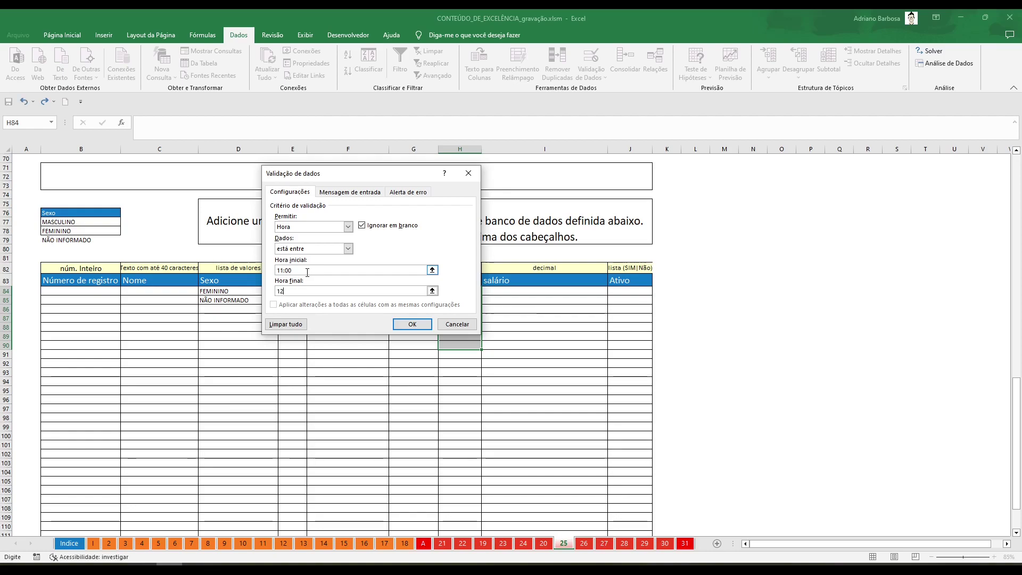
text(:)
key(shift+Tab)
key(shift+Tab)
key(shift+Tab)
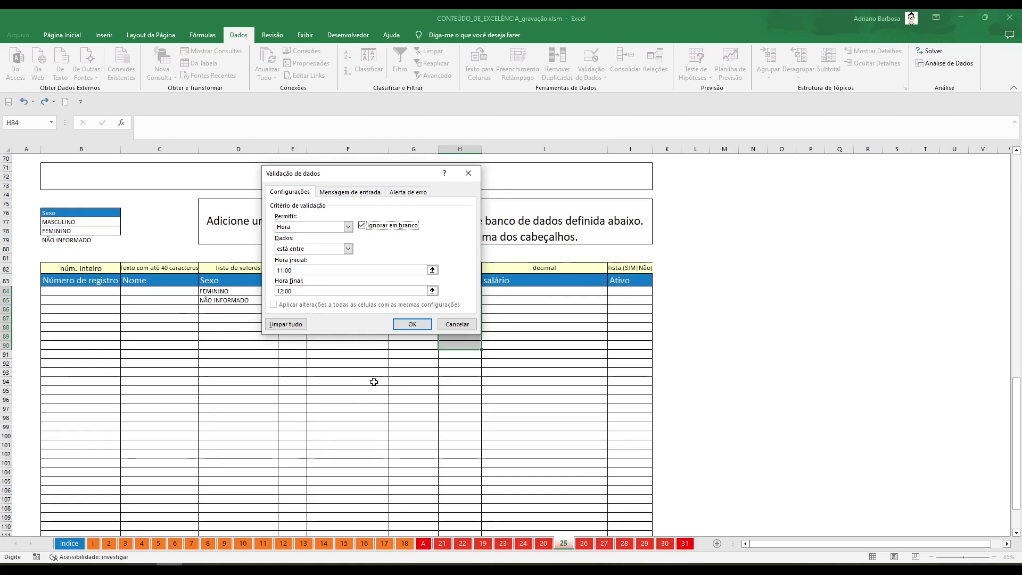
click(415, 325)
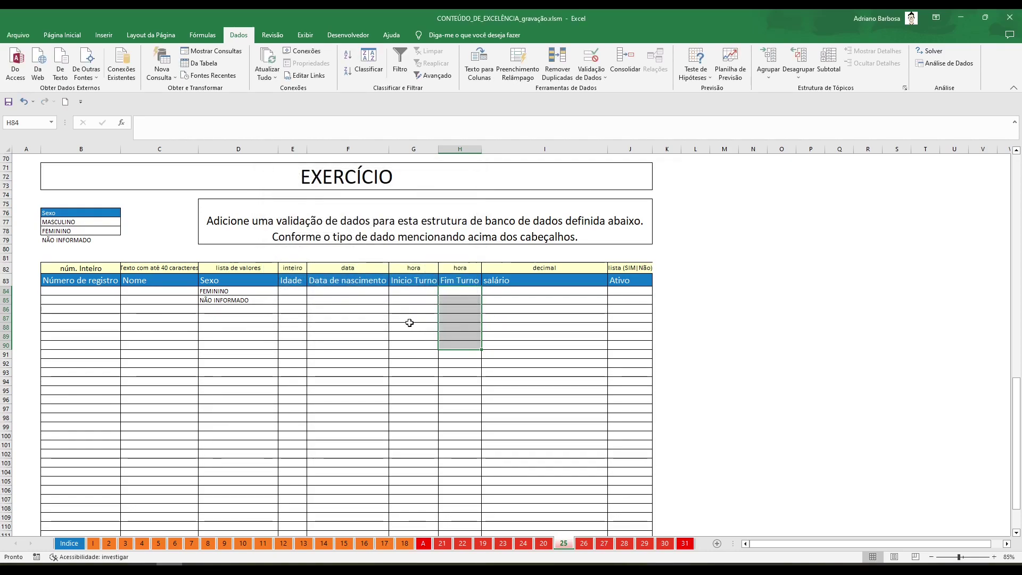
click(415, 309)
Apply a decimal-range validation rule involving 100 to salário cells I84:I90.
click(459, 309)
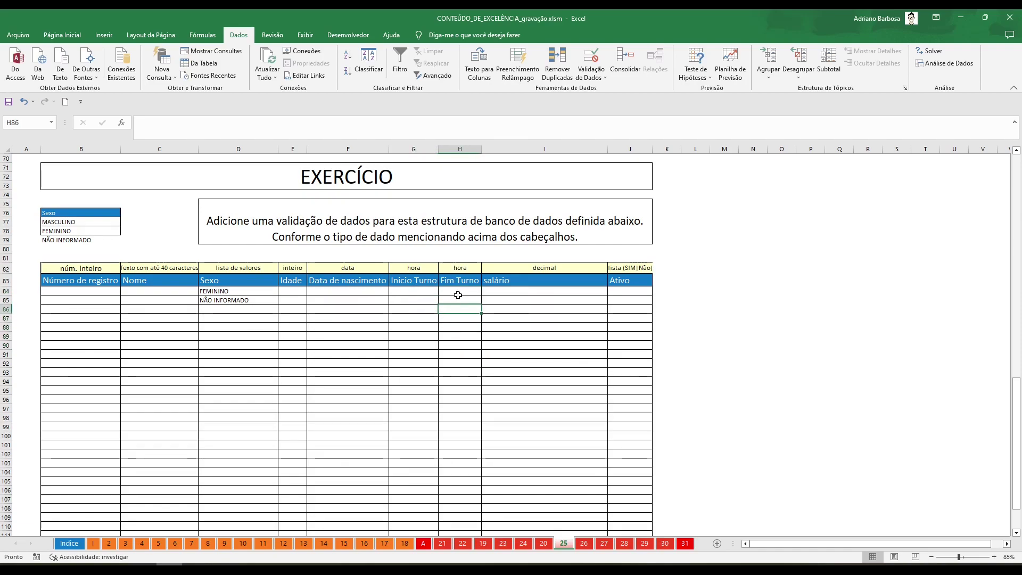
drag(533, 291, 529, 349)
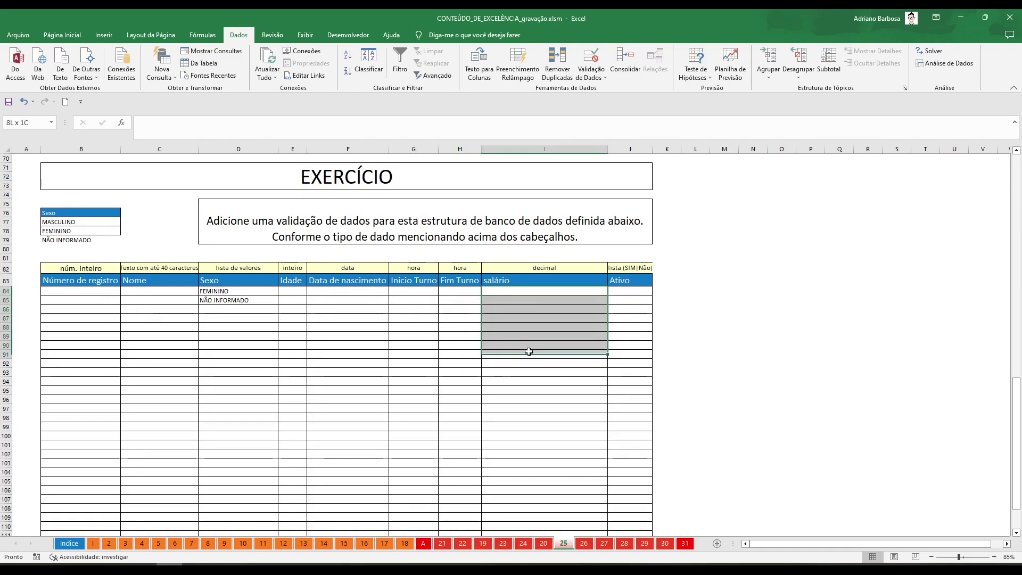
click(590, 58)
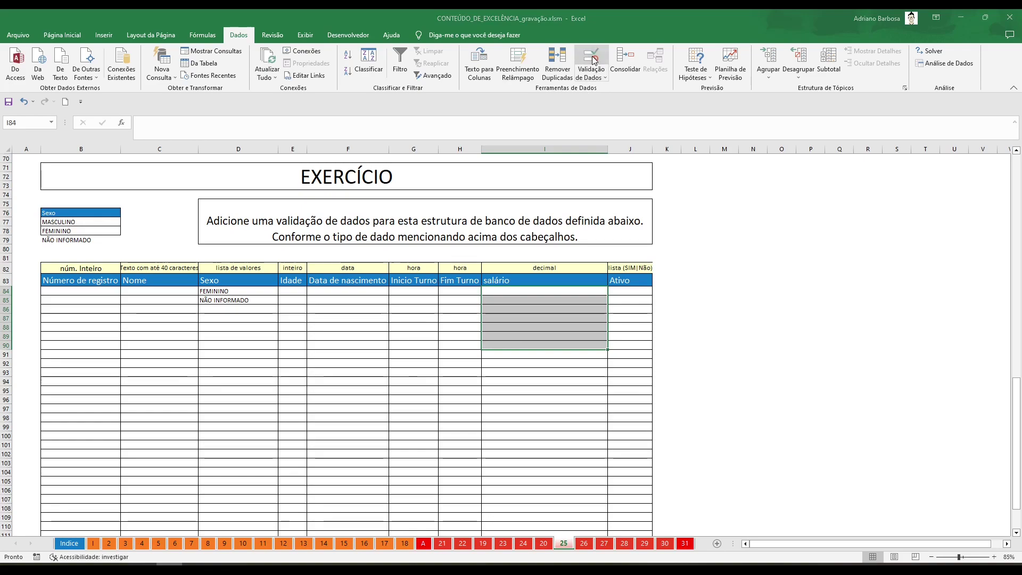
click(347, 226)
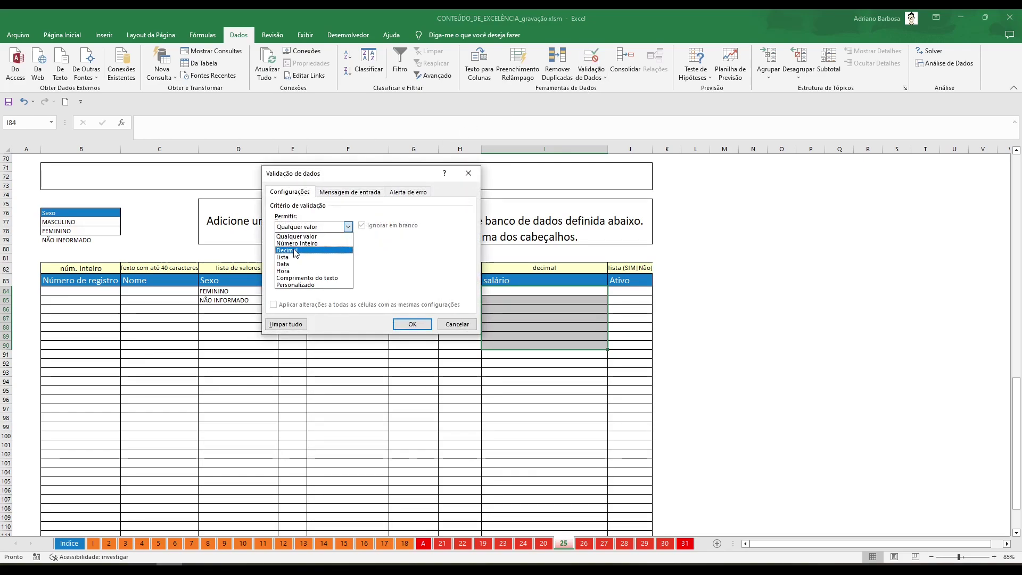
click(306, 248)
click(312, 271)
text(100)
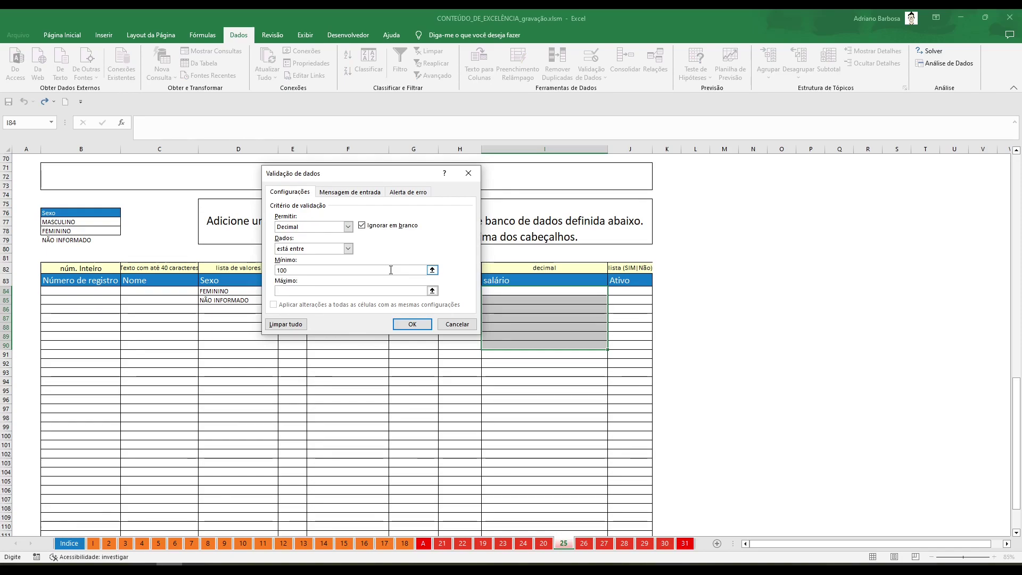
key(Tab)
text(100)
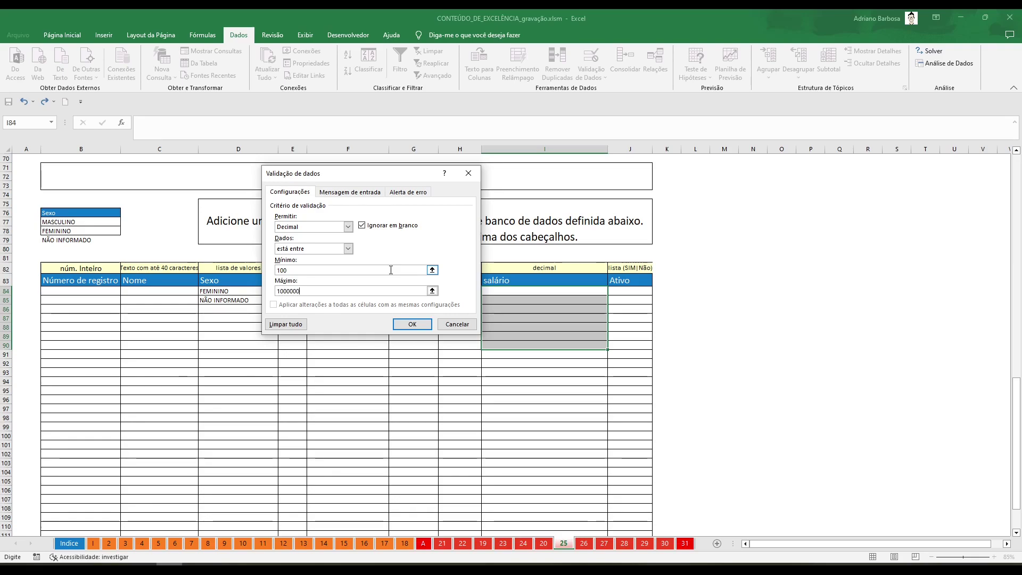
click(400, 326)
Test the salário rule with a value of 1, which is rejected and discarded.
click(538, 309)
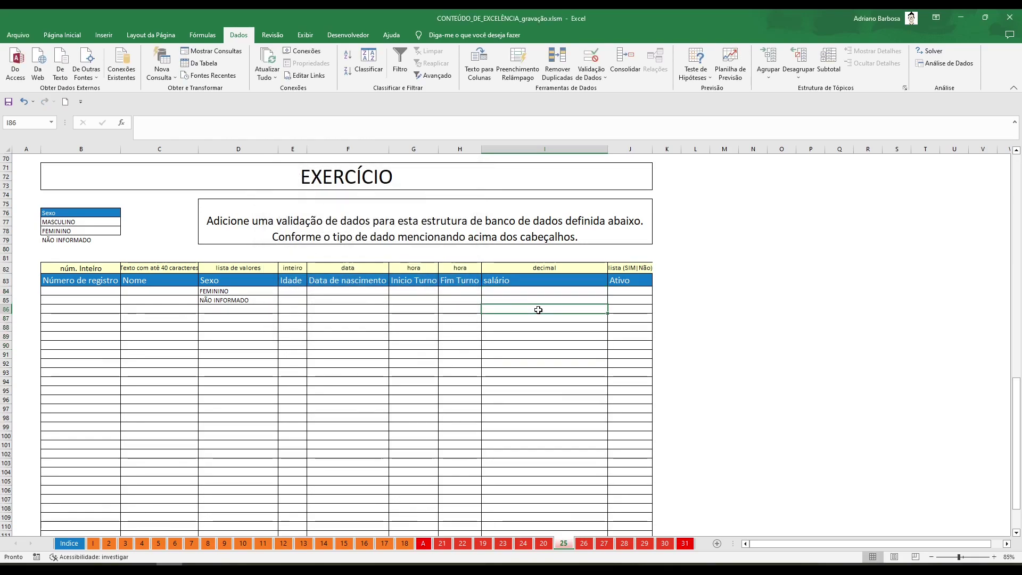
text(1)
key(Return)
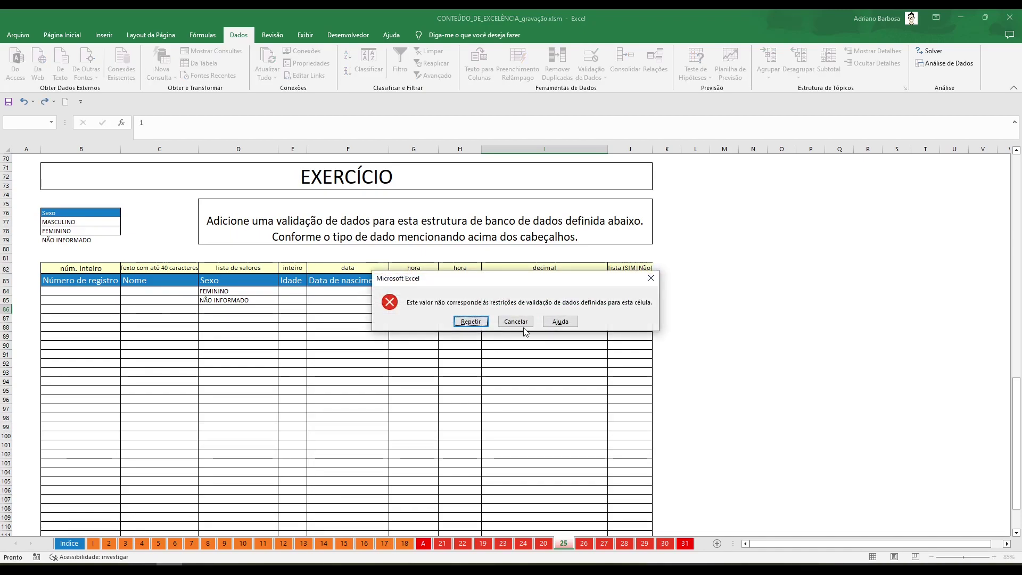
click(464, 325)
key(Return)
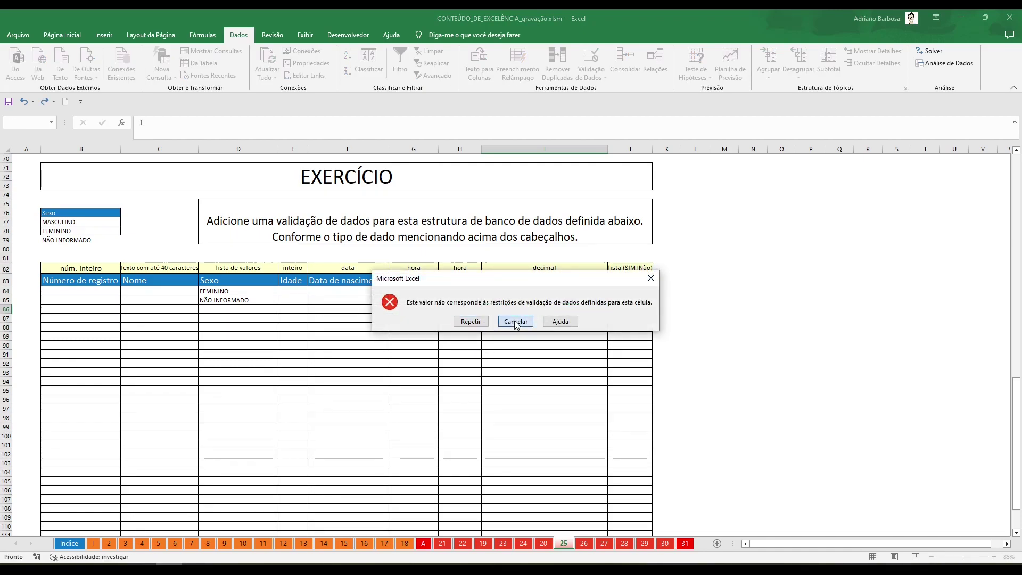
click(514, 321)
Enter 1000000 in I86 and move it up into cell I85.
text(1000000)
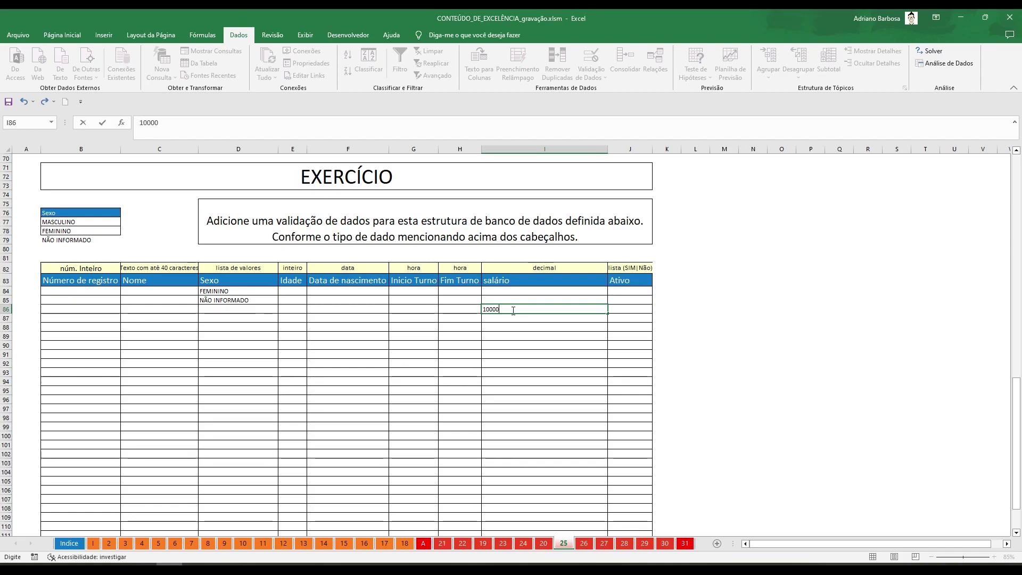
key(Return)
click(535, 302)
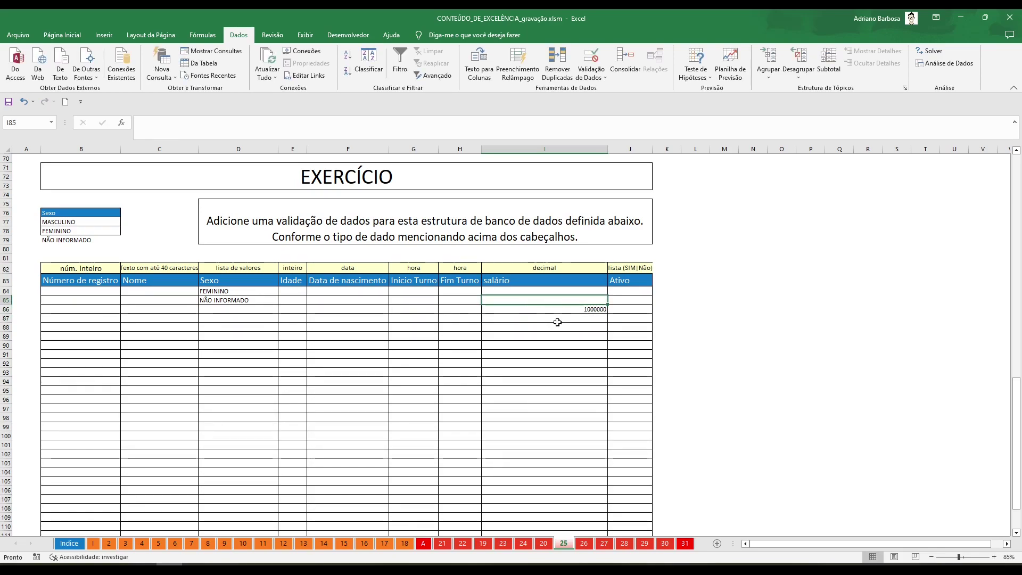
click(572, 317)
click(597, 309)
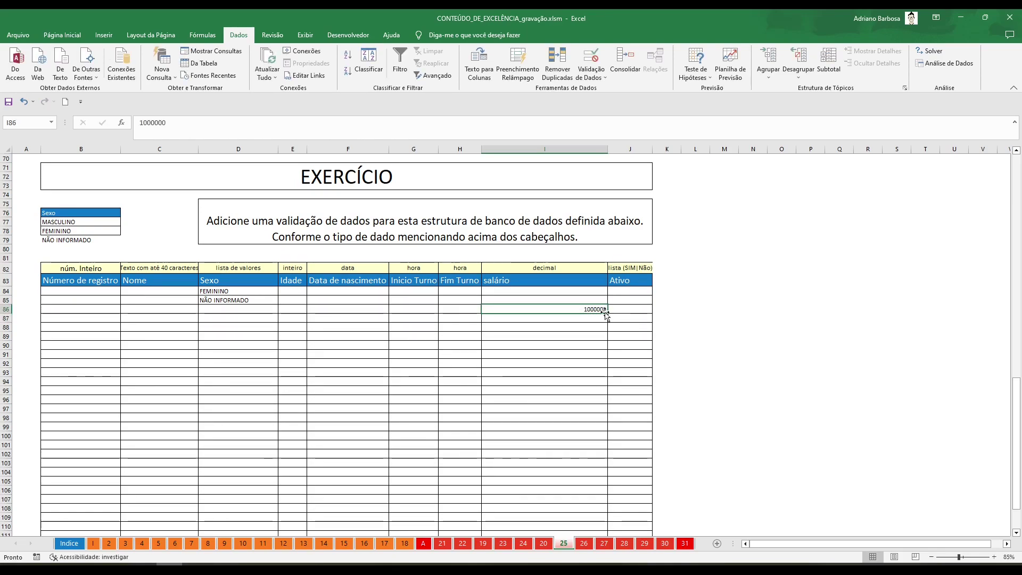
drag(607, 312, 591, 301)
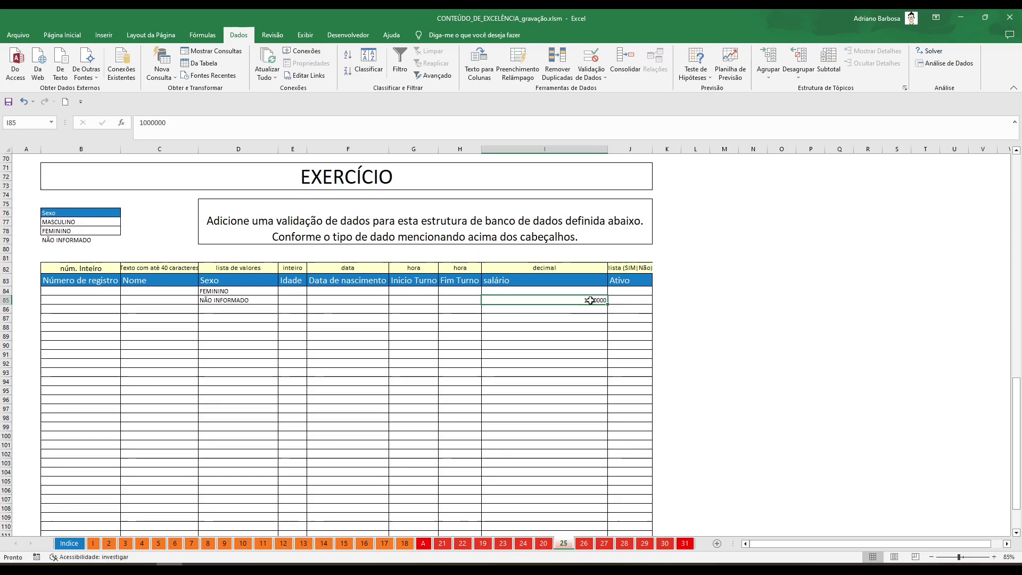
text(1)
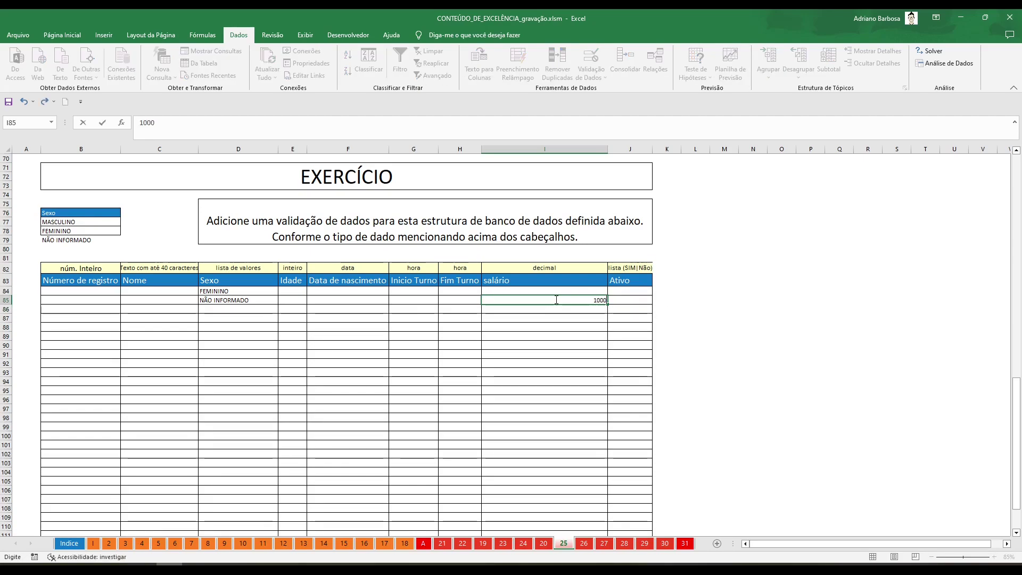
text(000)
key(ctrl+Return)
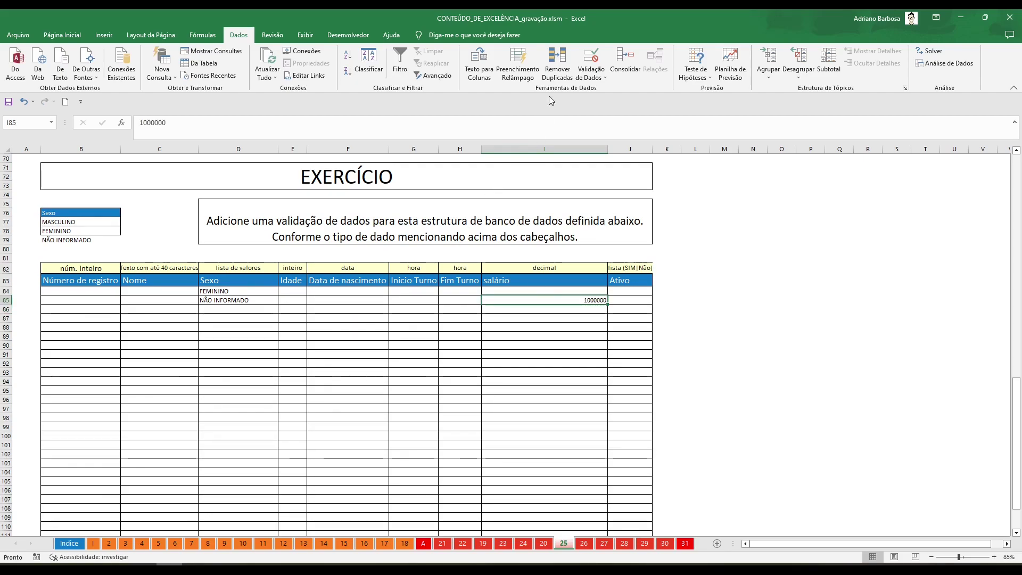
Lower the salário validation rule's maximum to a smaller number.
click(589, 58)
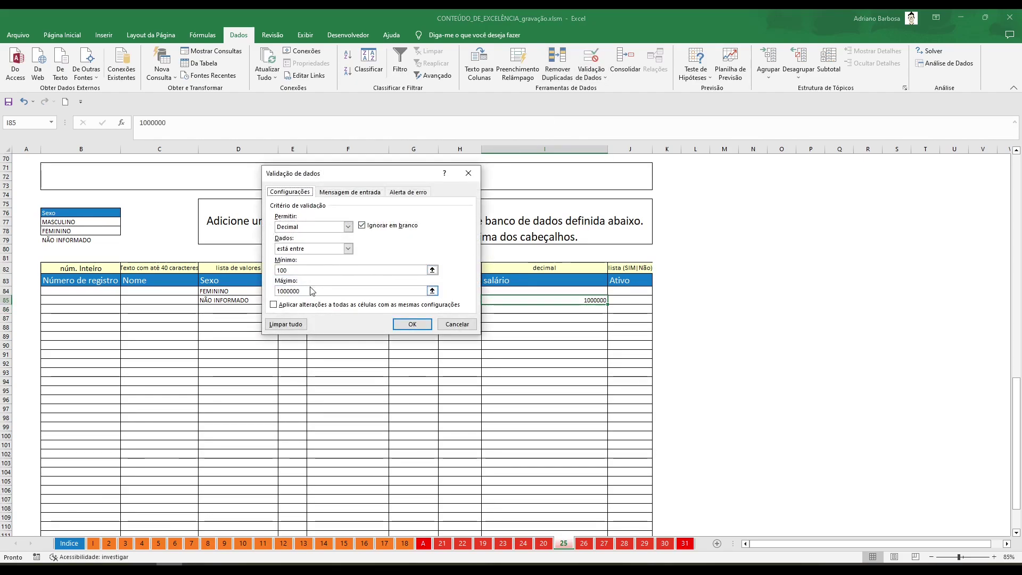
double_click(306, 290)
text(1)
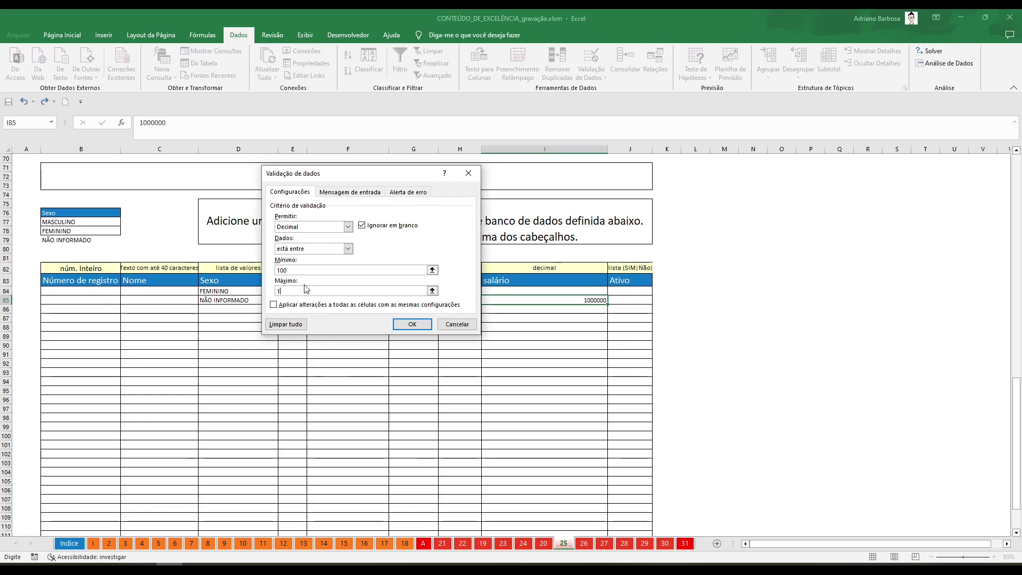
text(0000)
click(412, 324)
click(582, 319)
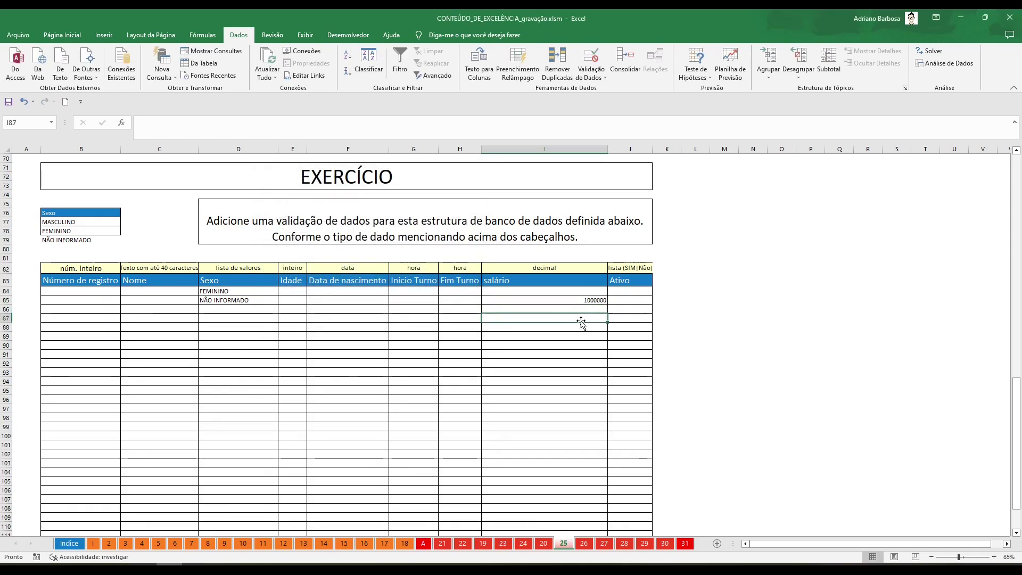
Re-enter 1000000 in I85 to trigger the validation error, then dismiss it.
click(585, 301)
double_click(589, 299)
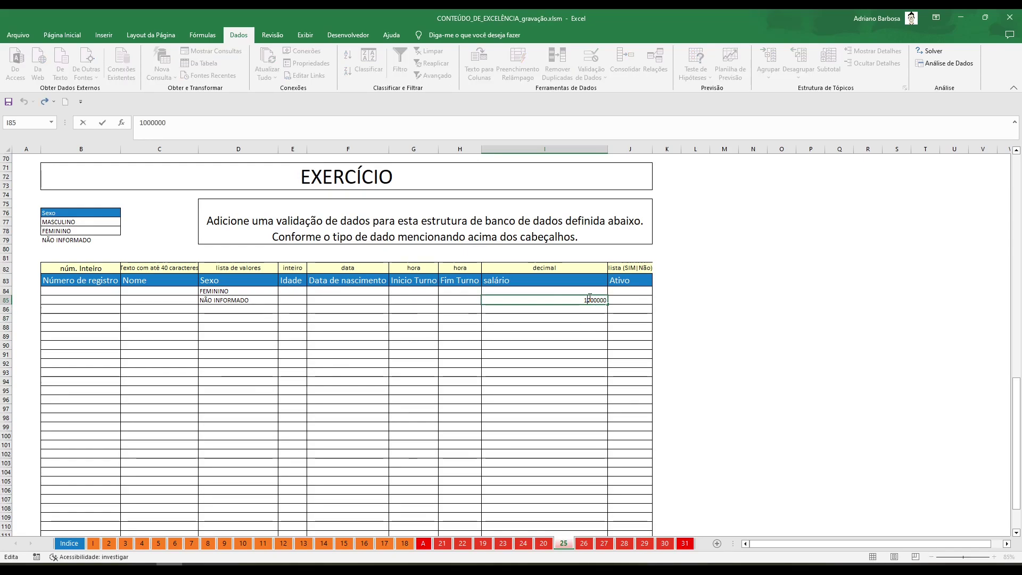
key(Return)
click(471, 320)
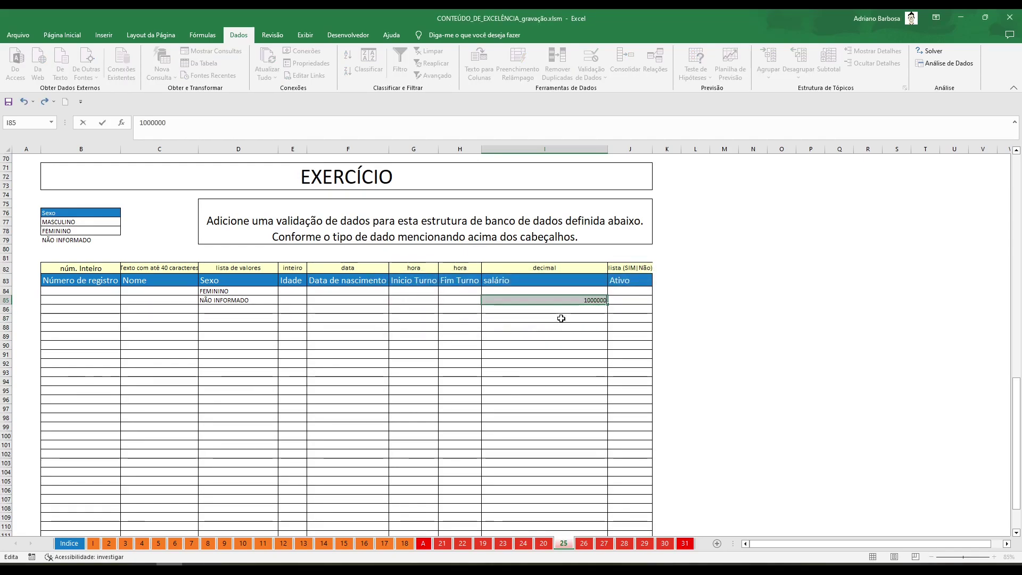
key(Return)
click(516, 320)
click(616, 325)
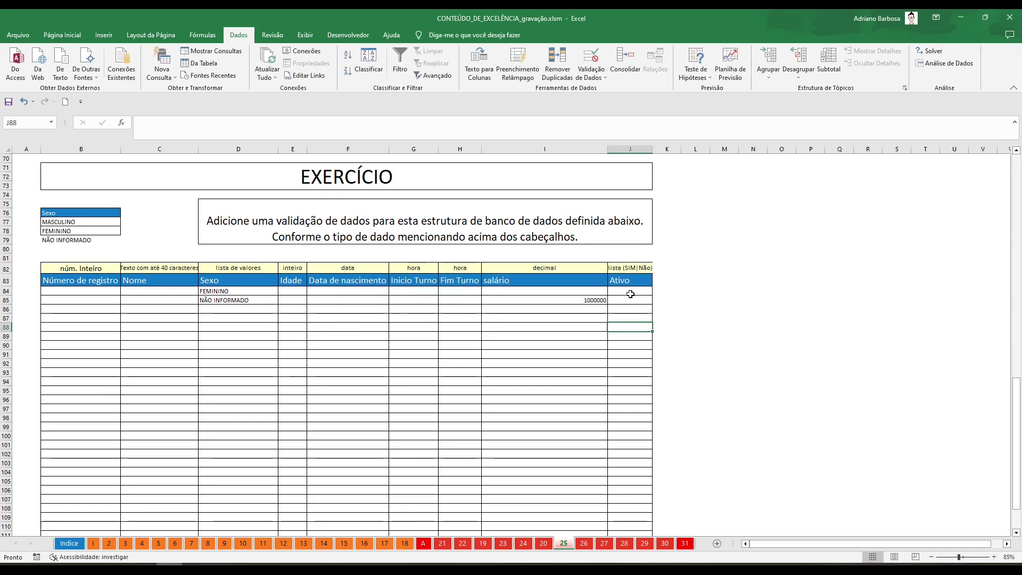
Give Ativo cells J84:J89 a list validation with source SIM,NÃO and check J84's dropdown.
drag(630, 293, 633, 337)
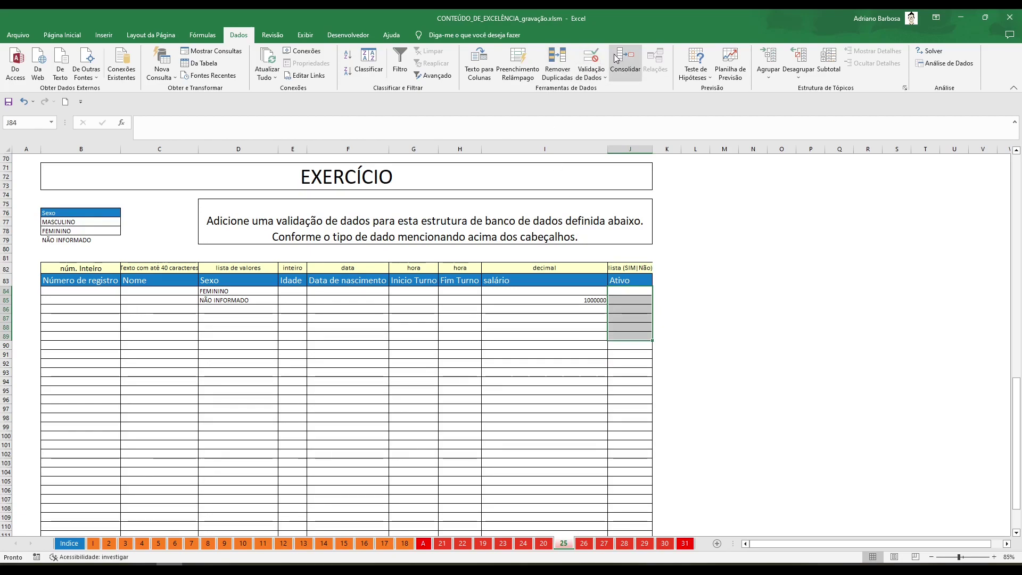
click(590, 57)
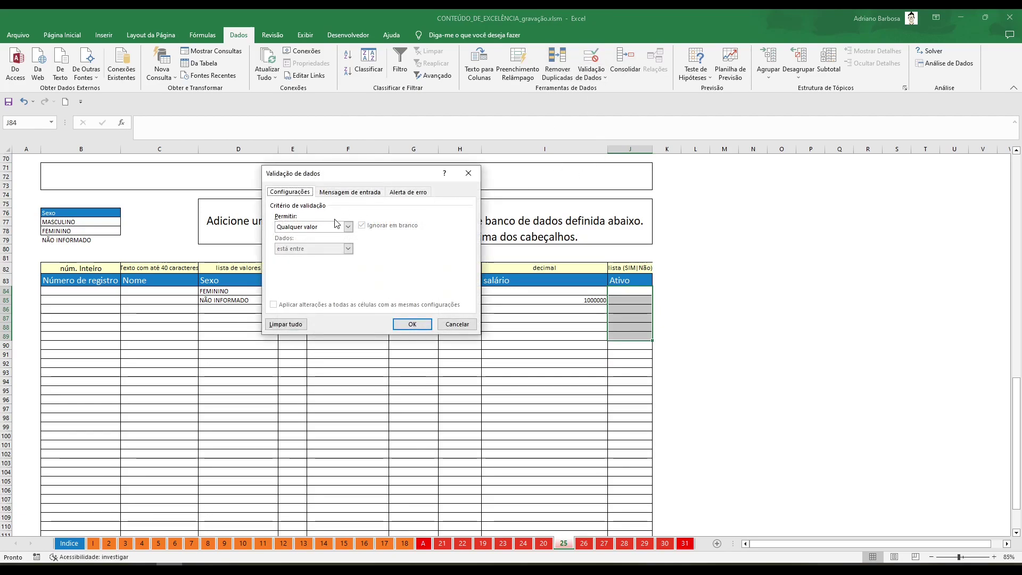
click(335, 226)
click(307, 252)
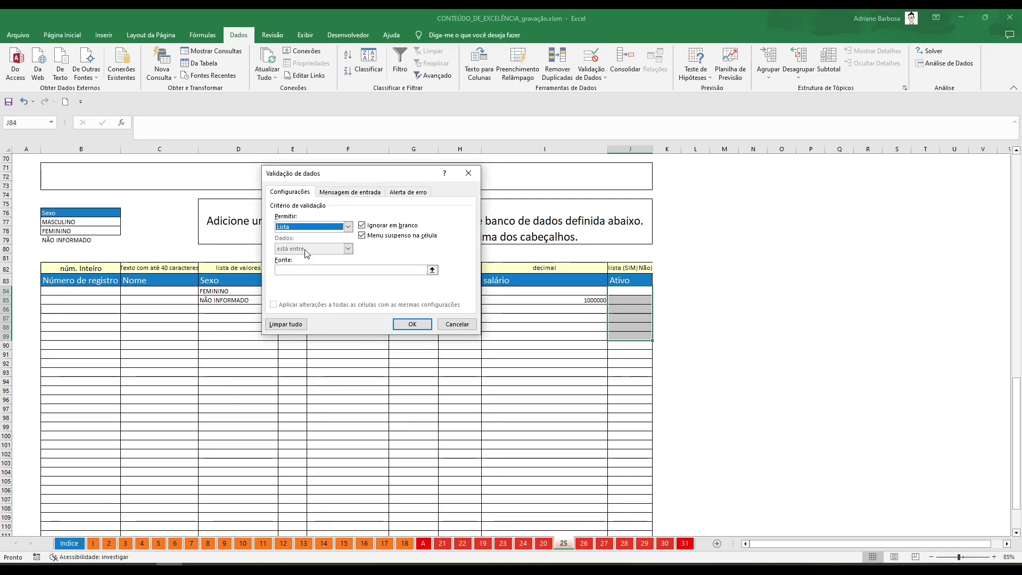
click(312, 269)
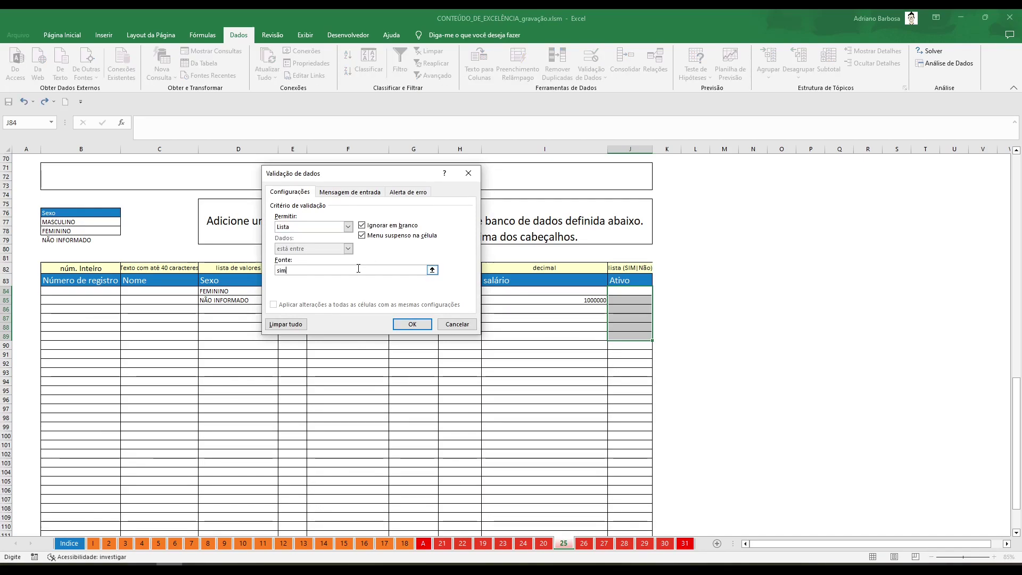
text(si)
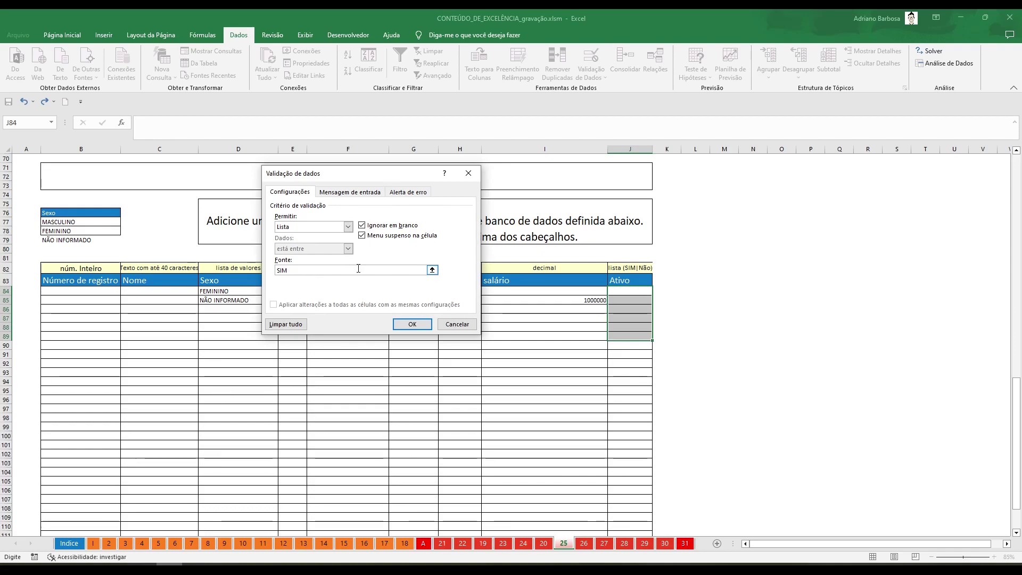
text(,NÃO)
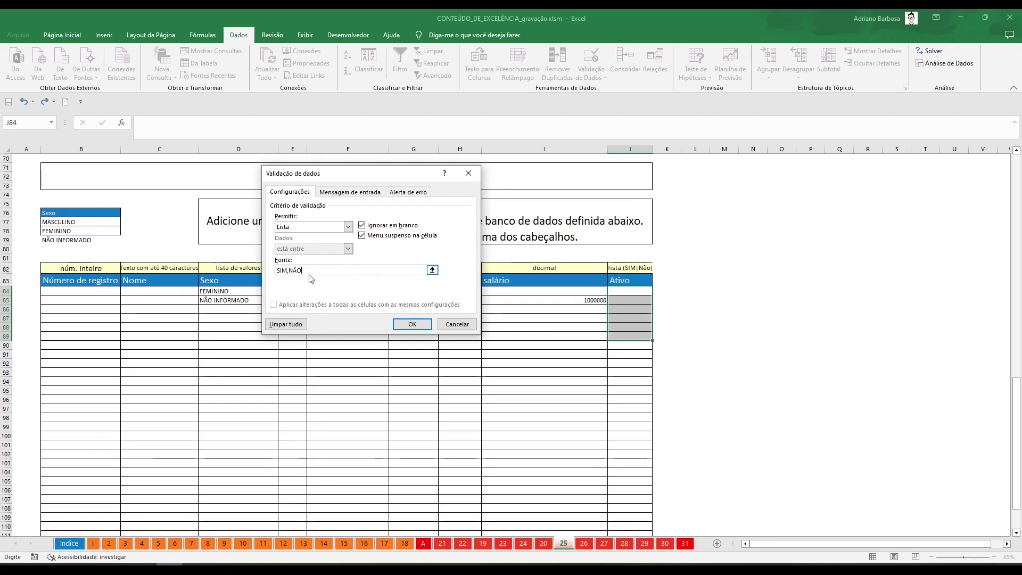
click(412, 324)
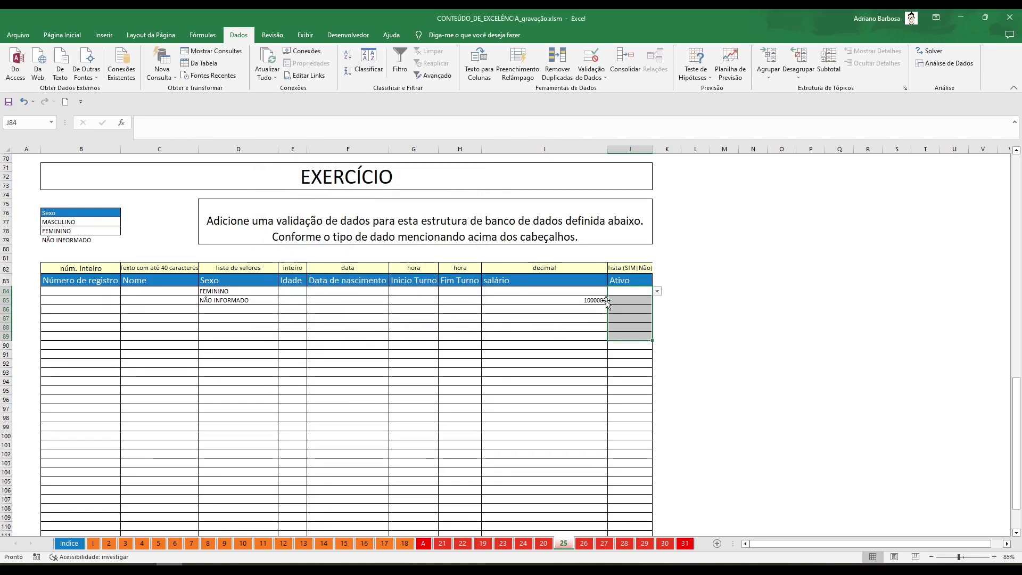
click(638, 293)
click(656, 292)
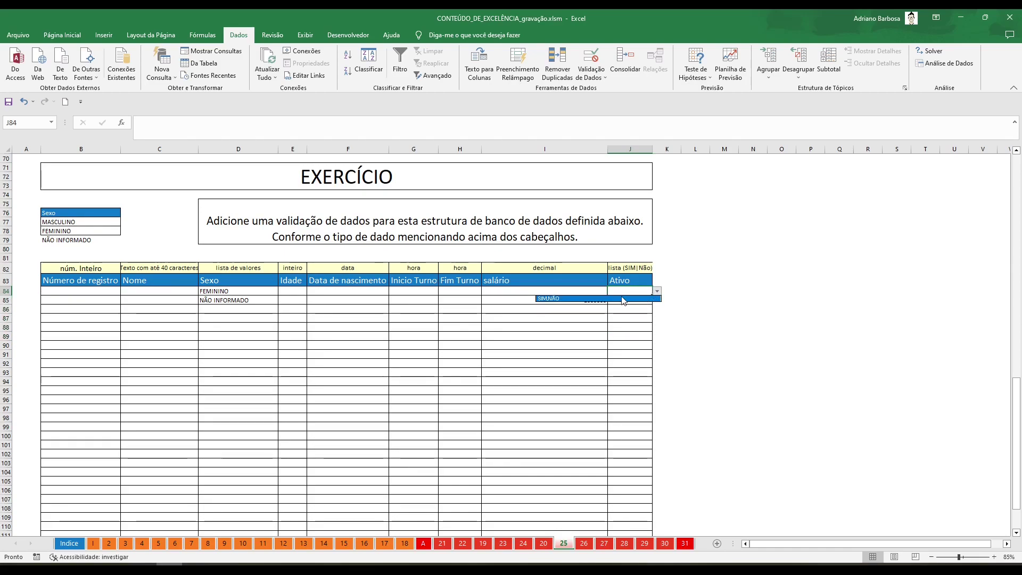
click(656, 293)
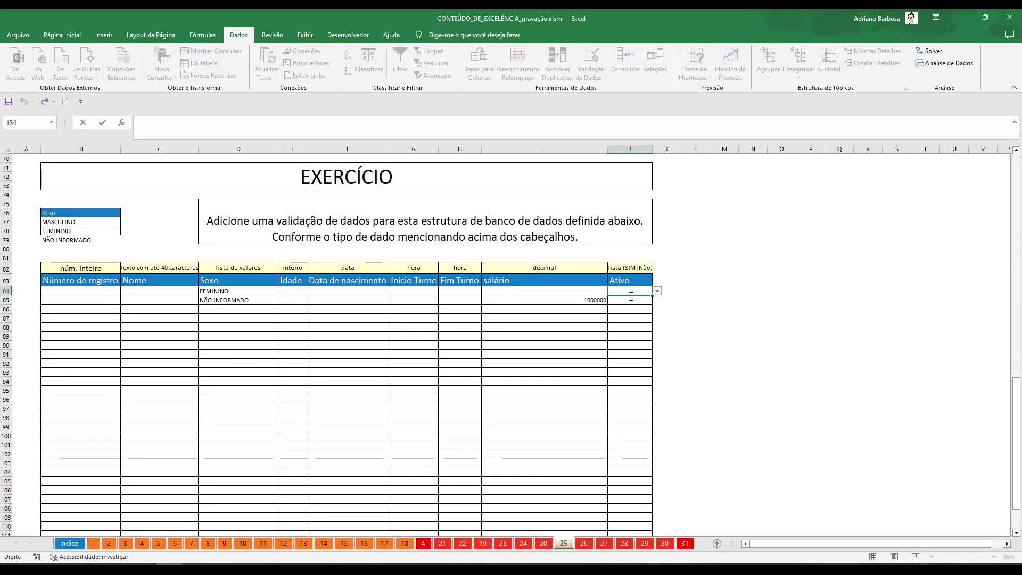
Edit the list source separator, pick the single SIM|NÃO option in J84, then clear it.
drag(630, 290, 630, 308)
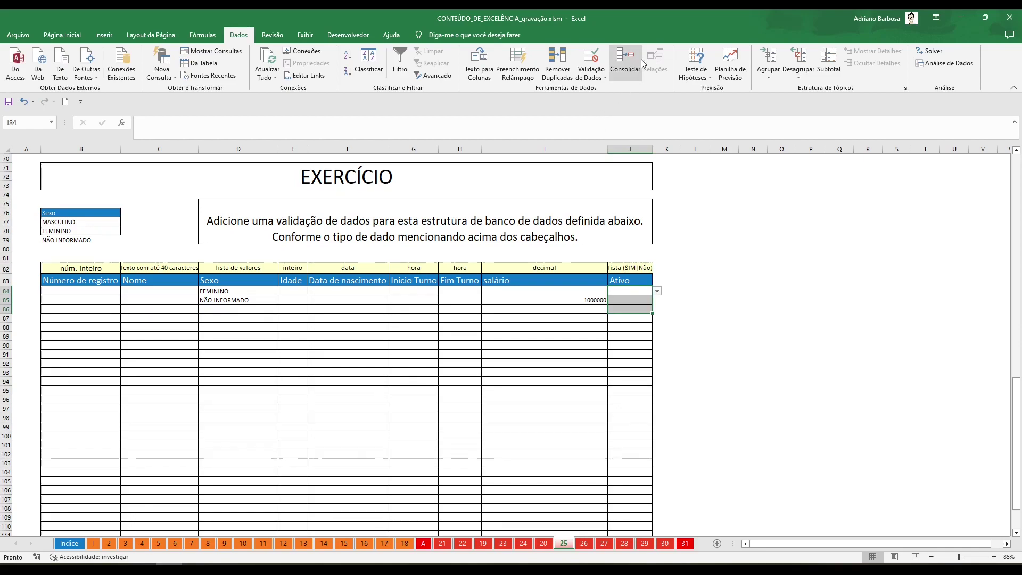
click(590, 59)
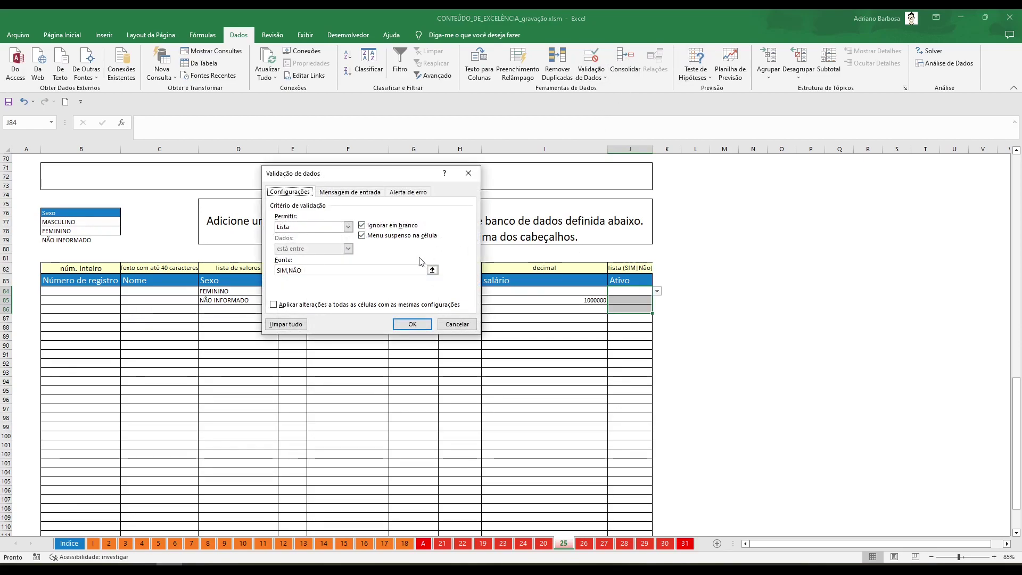
click(288, 270)
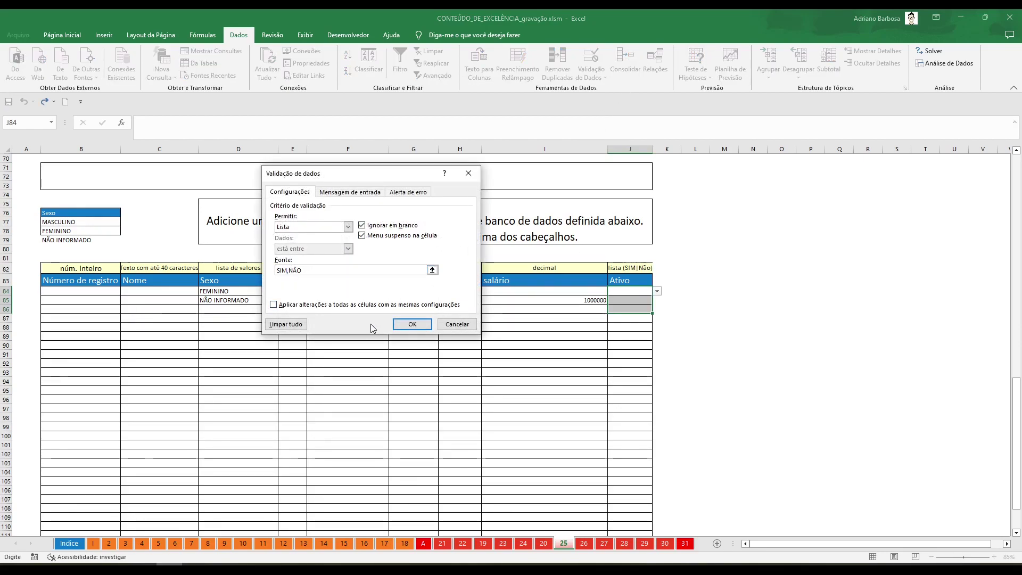
key(BackSpace)
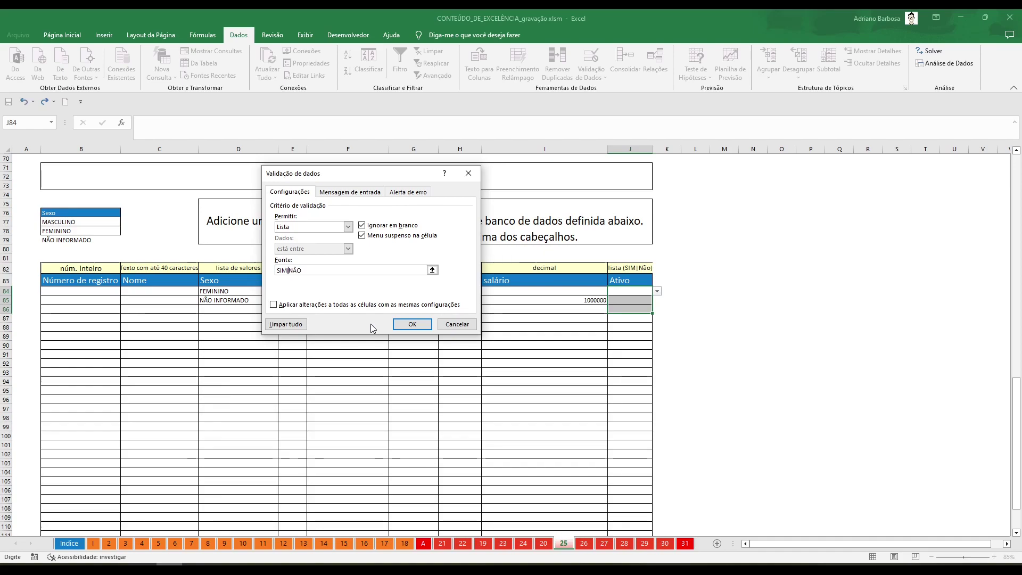
click(423, 325)
click(657, 292)
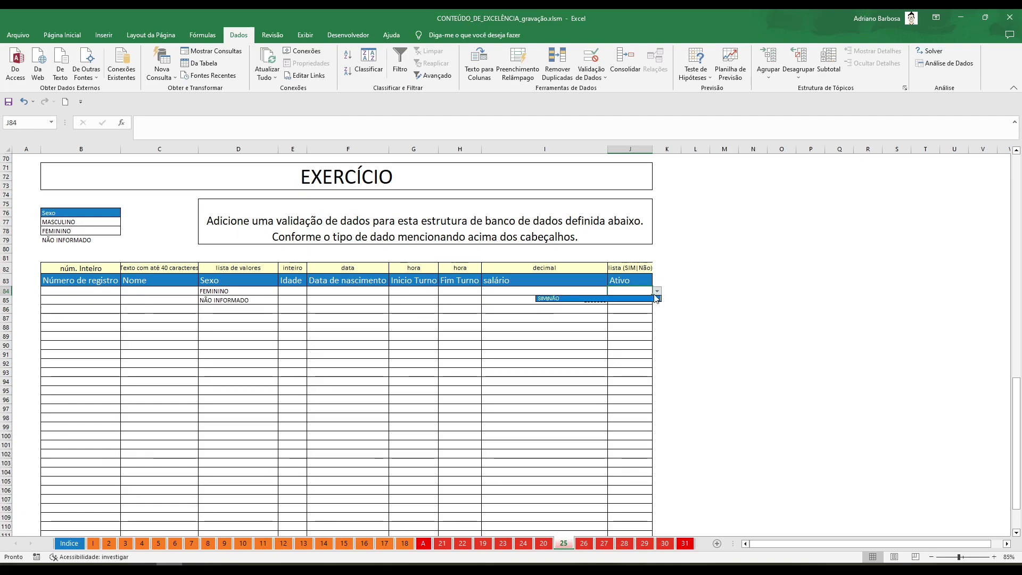
click(653, 298)
double_click(640, 290)
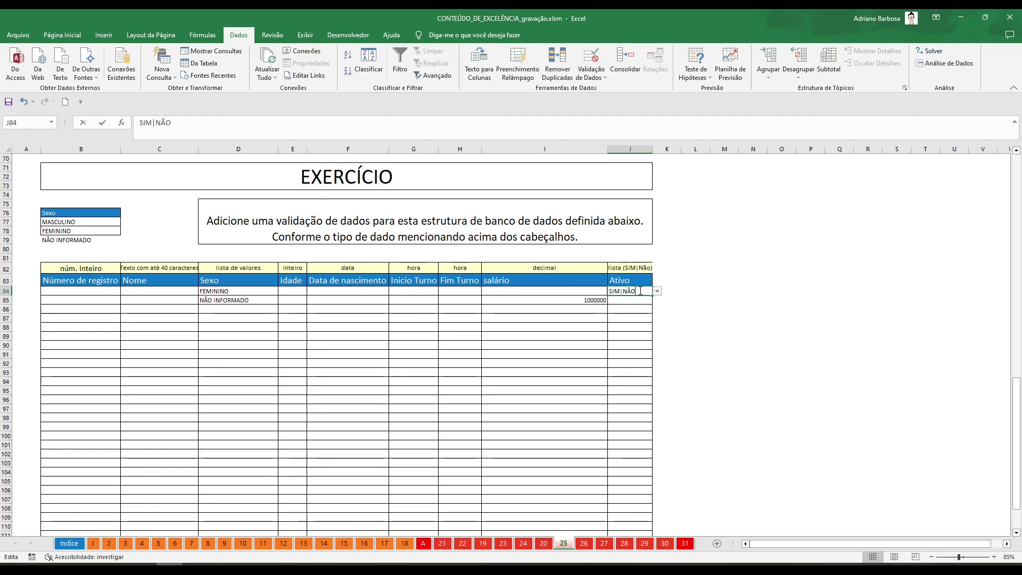
key(BackSpace)
key(Return)
key(Down)
key(Down)
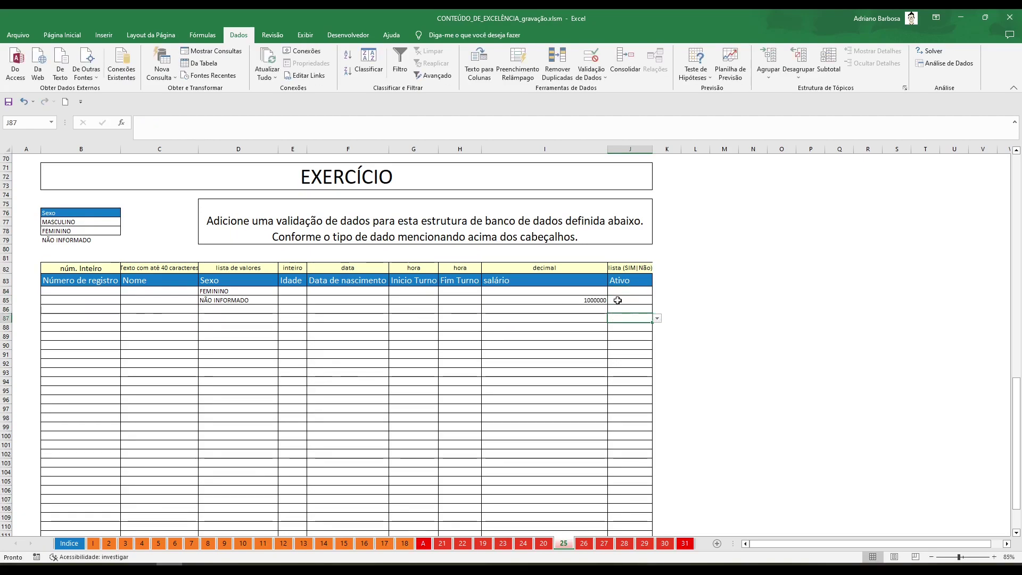
click(623, 291)
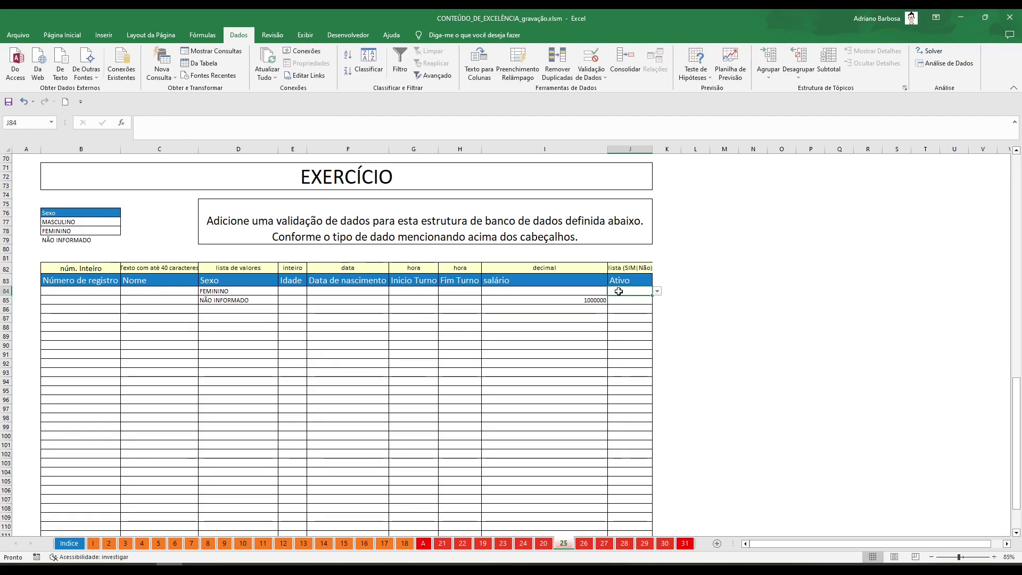
Switch J84's validation from Lista to Personalizado with the formula SIM,NÃO.
click(583, 54)
click(336, 267)
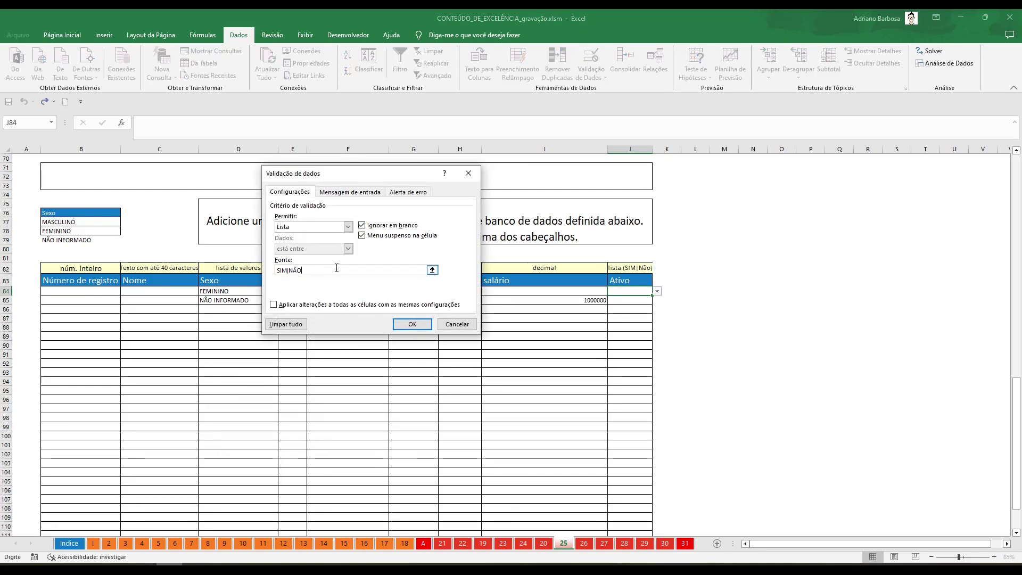
drag(336, 267, 222, 264)
text(s)
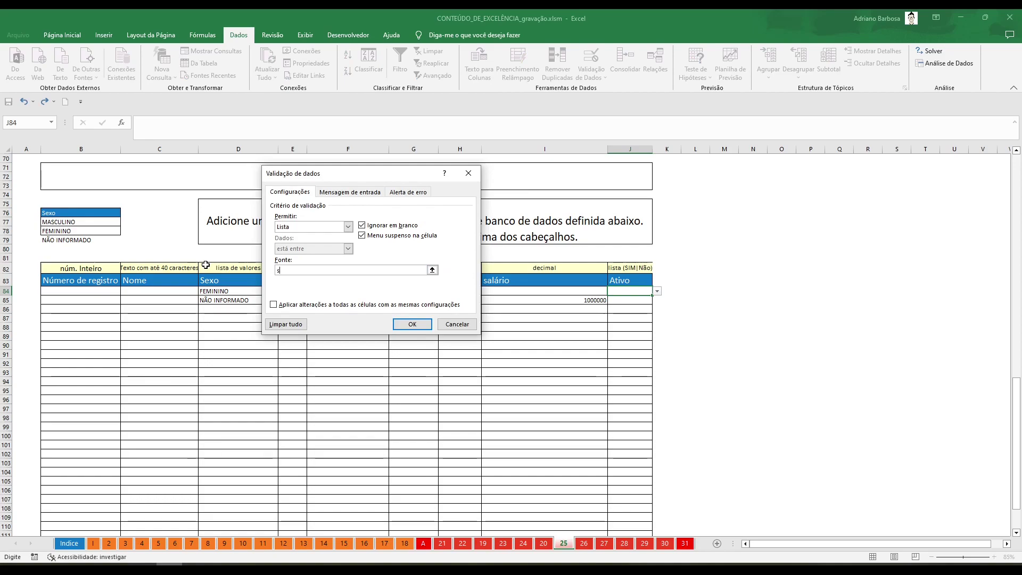
text(im)
key(Tab)
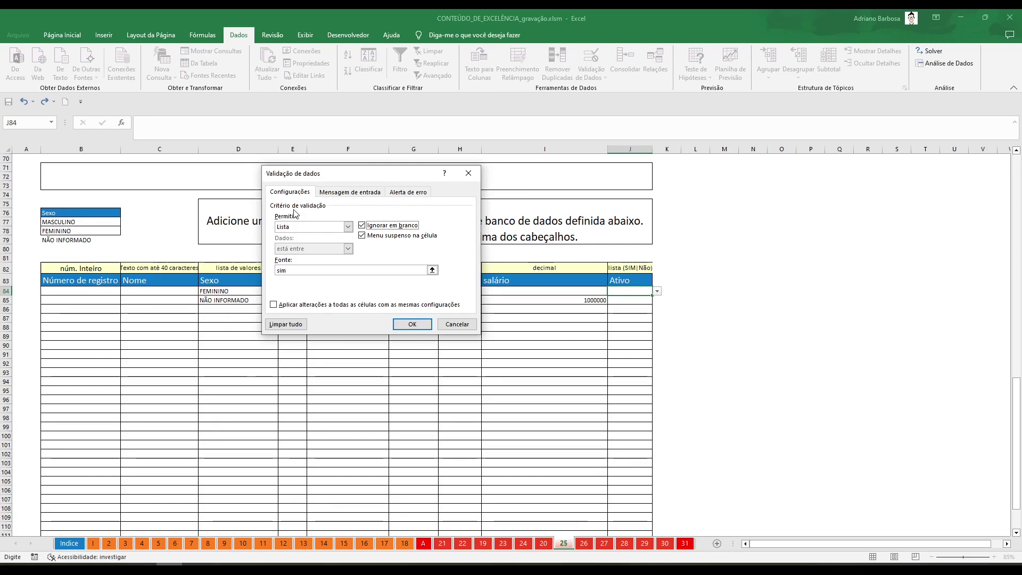
click(330, 227)
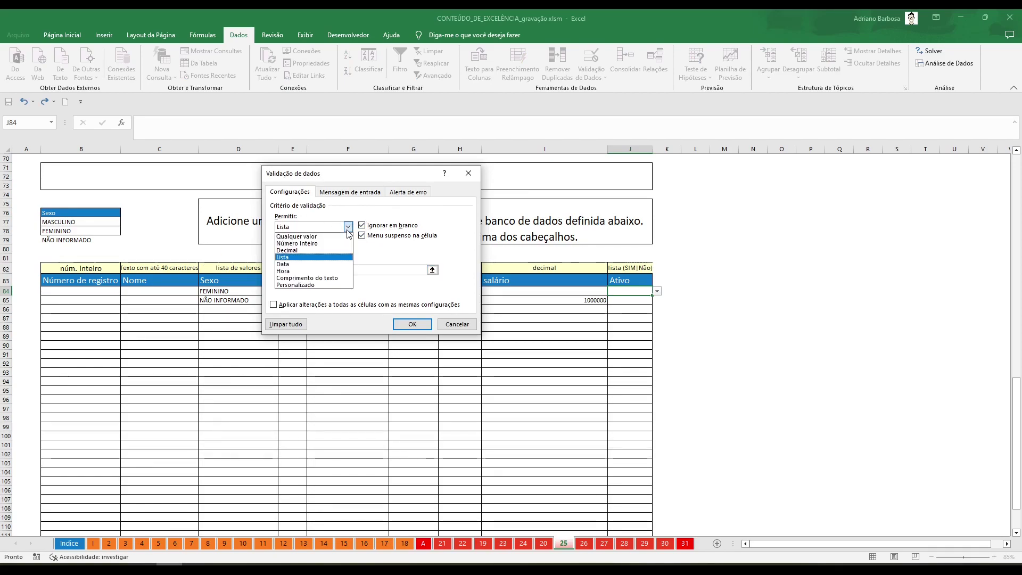
click(319, 284)
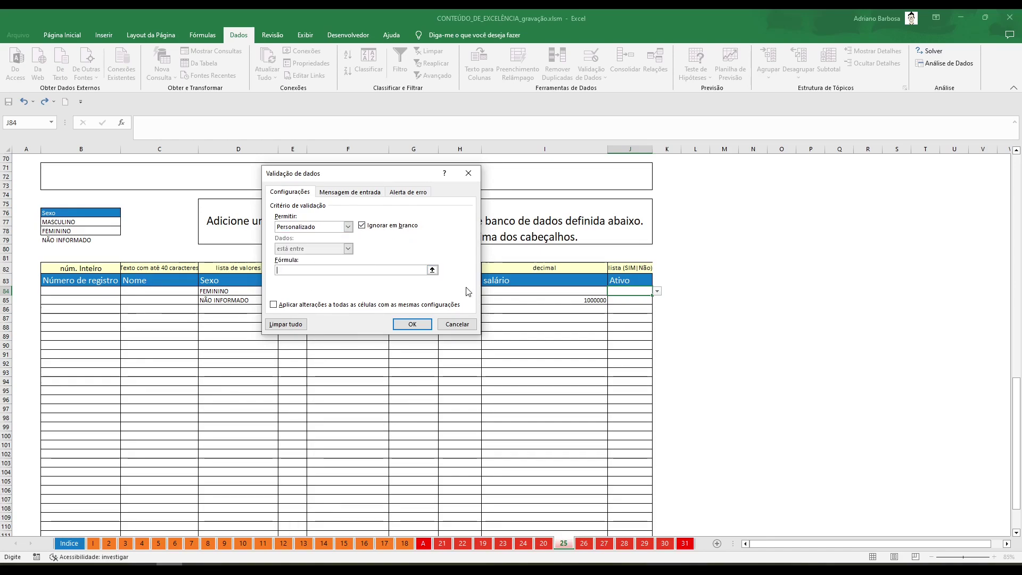
text(s)
key(BackSpace)
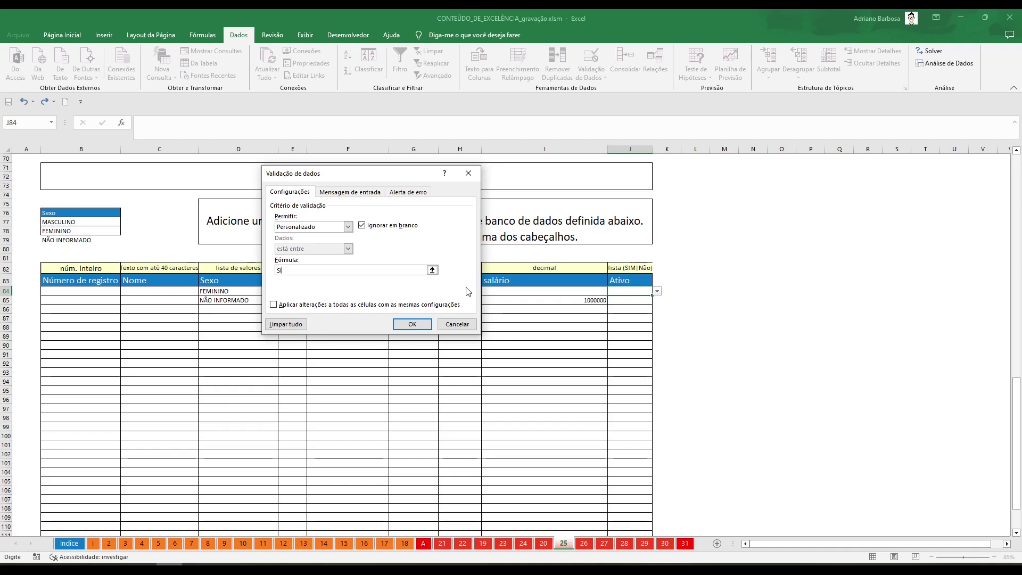
text(SIM,NÃO)
click(412, 324)
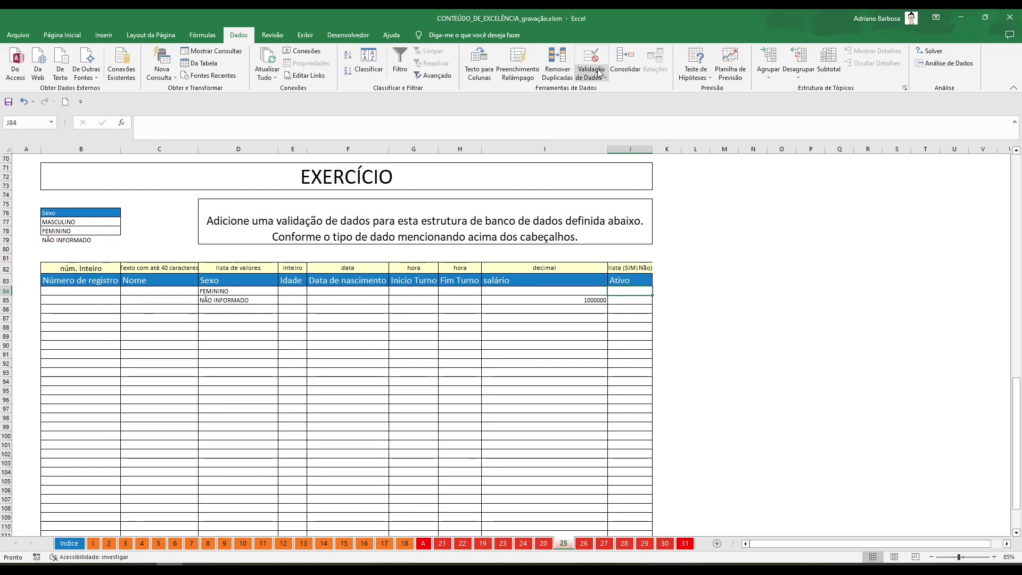
Enter SIM in L79 and NÃO in L80 as helper values beside the table.
click(667, 248)
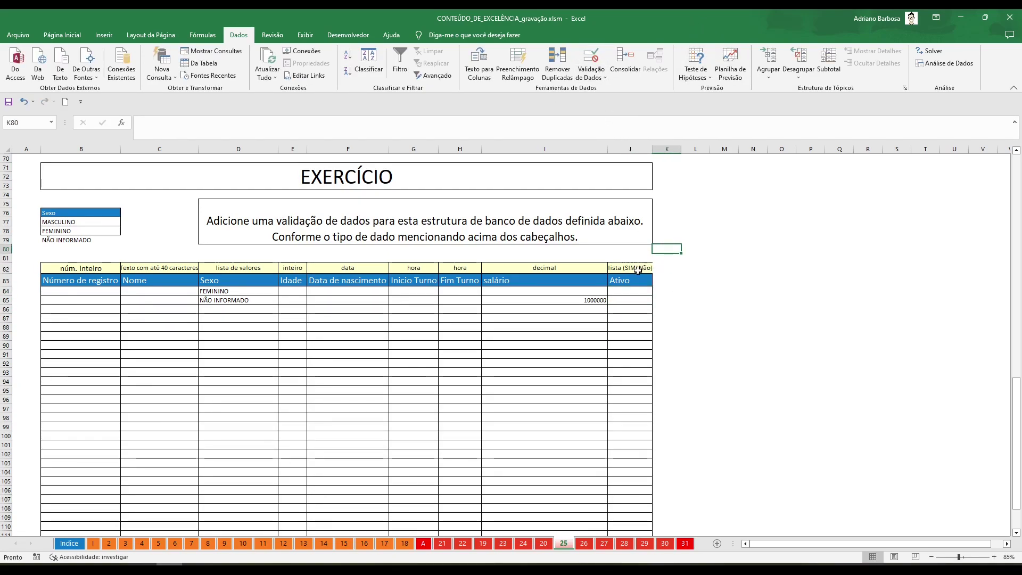
click(699, 242)
text(SS)
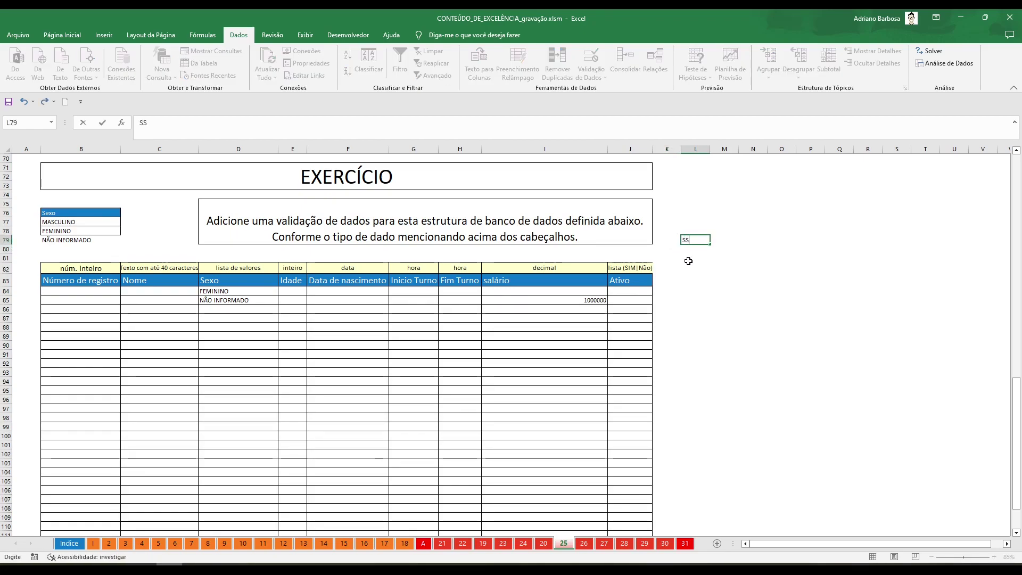
key(Return)
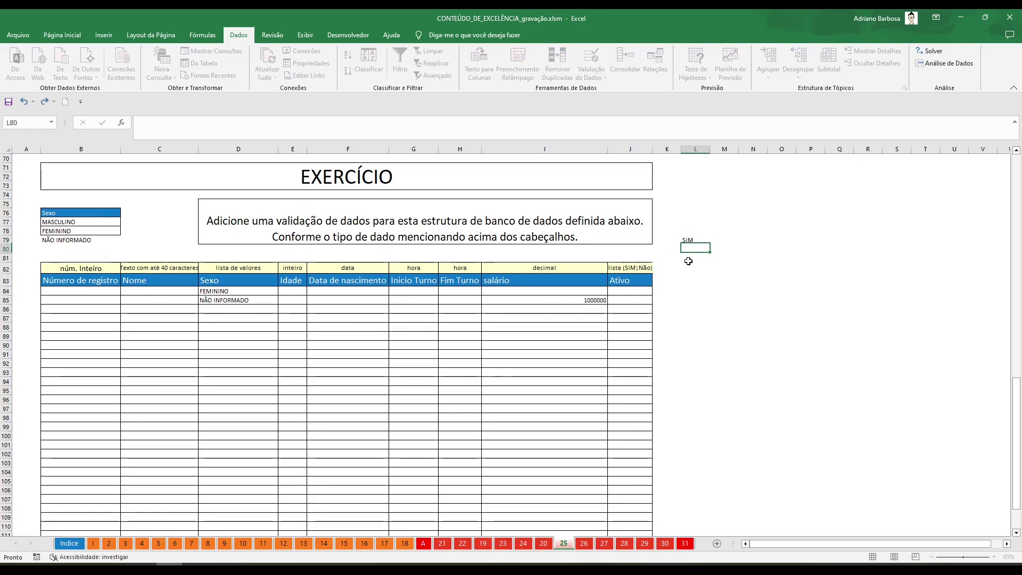
text(NÃO)
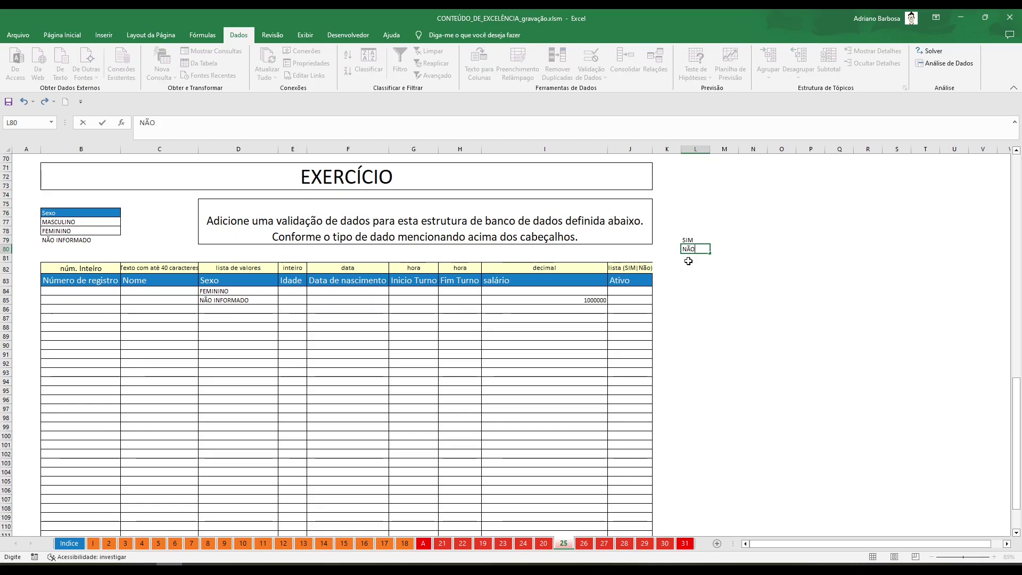
key(Return)
key(Up)
key(Up)
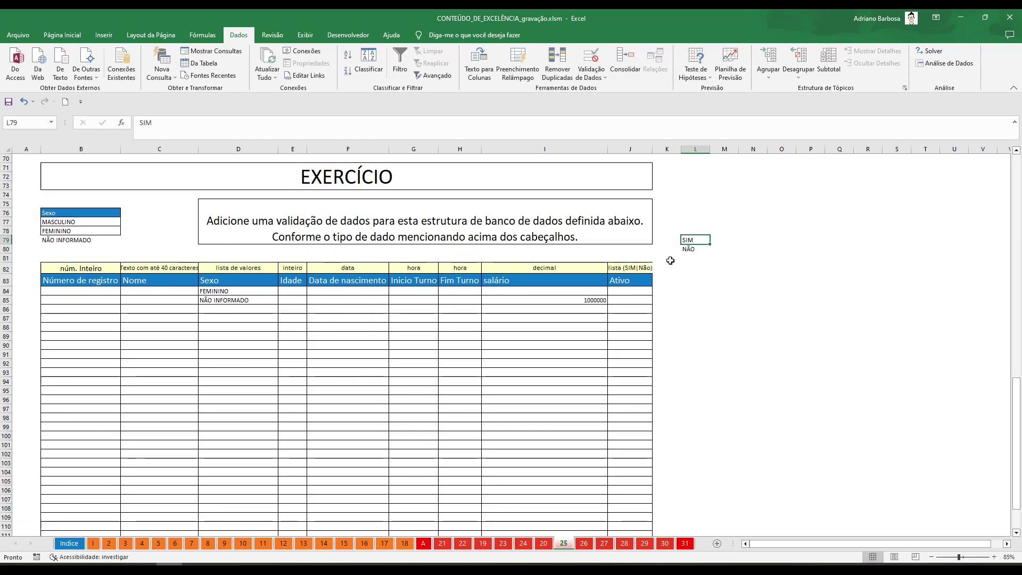
click(630, 300)
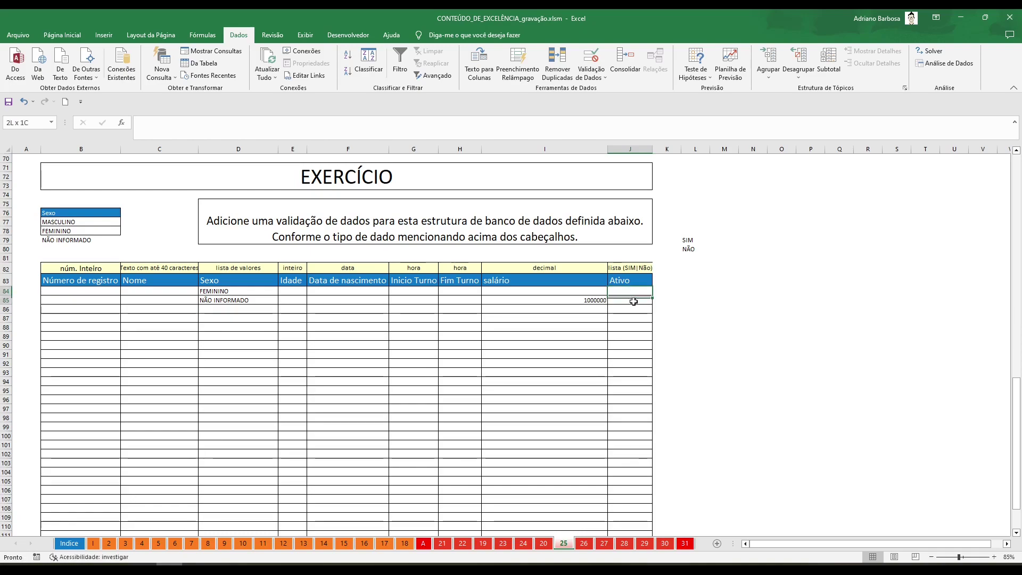
Select Ativo cells J84:J88 and clear their mixed existing validation rules.
drag(631, 290, 631, 327)
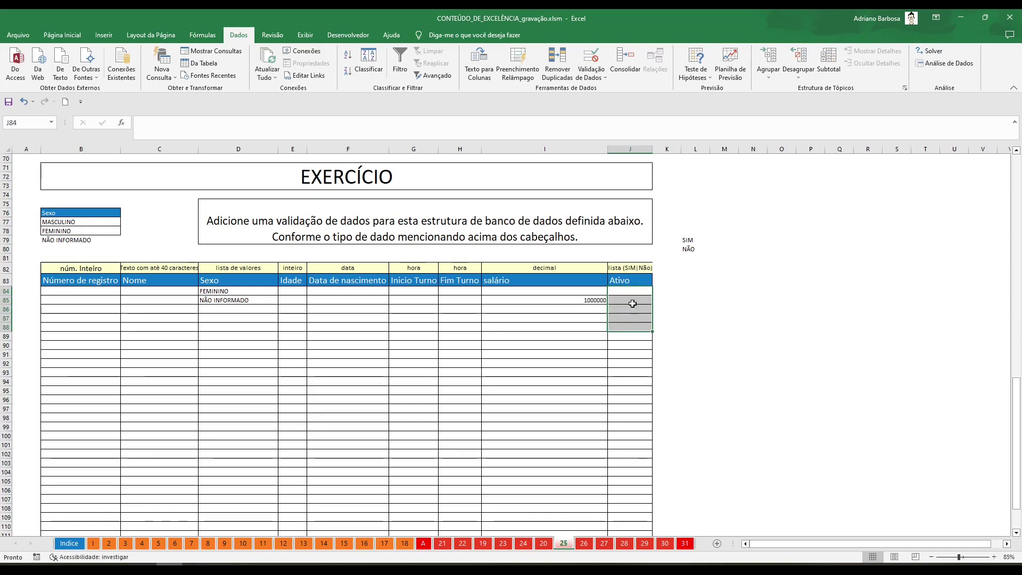
click(596, 62)
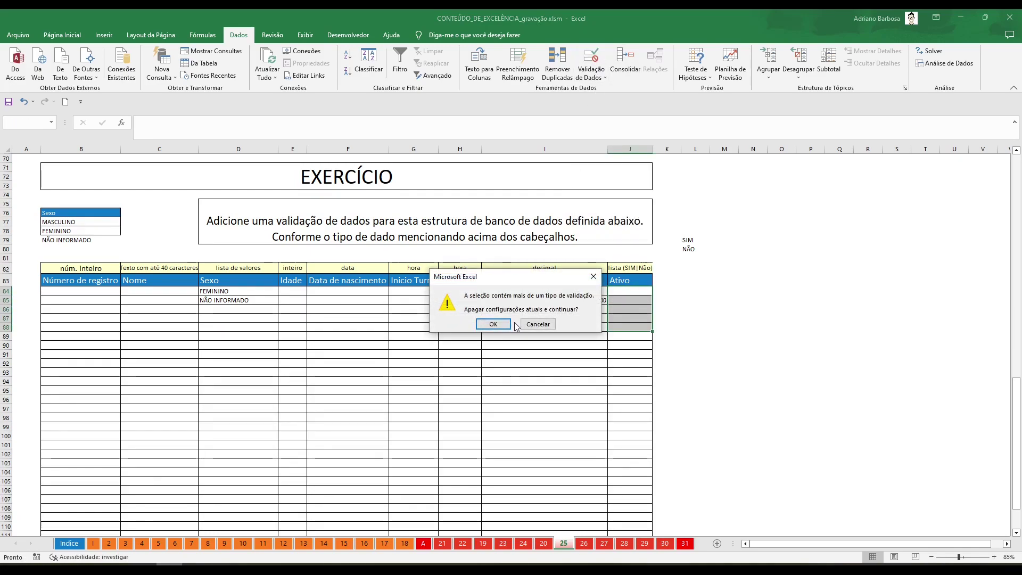
click(537, 324)
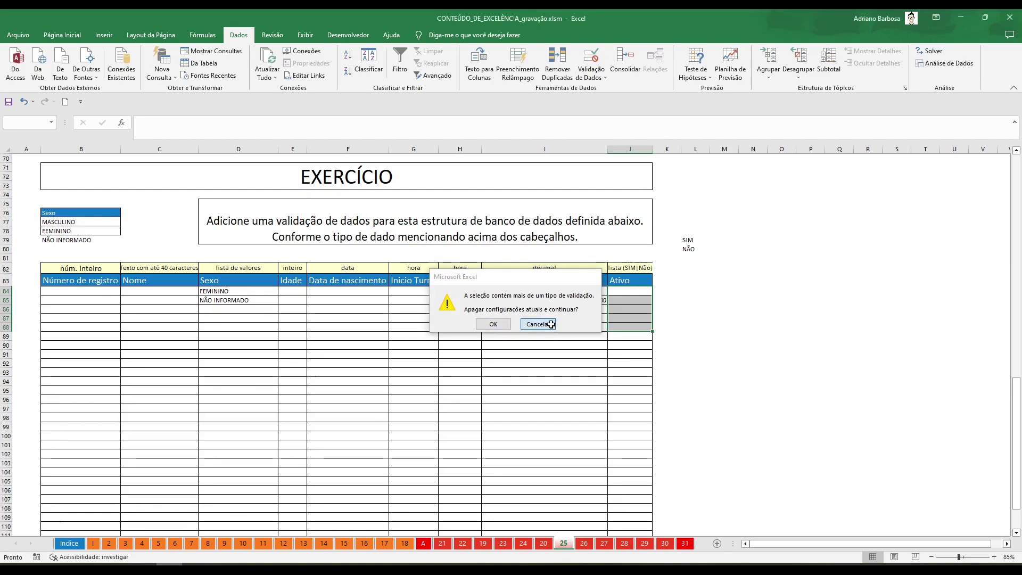
click(597, 56)
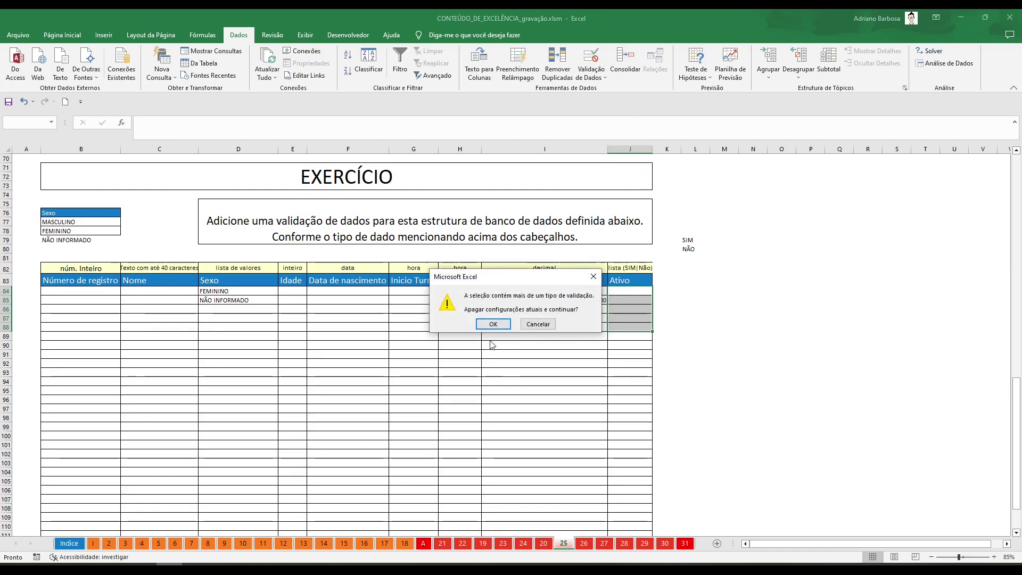
click(538, 325)
click(600, 78)
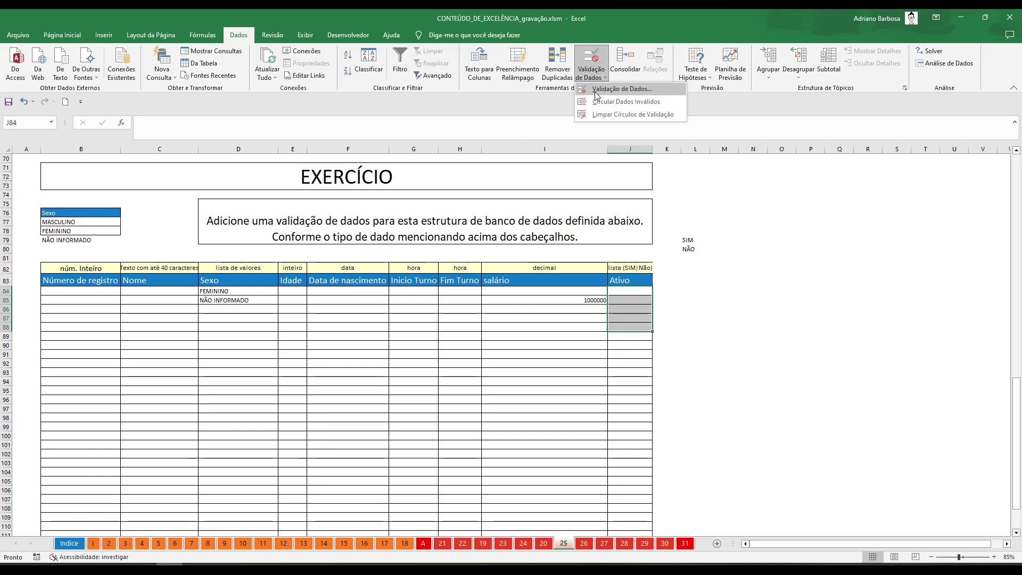
click(607, 88)
click(493, 324)
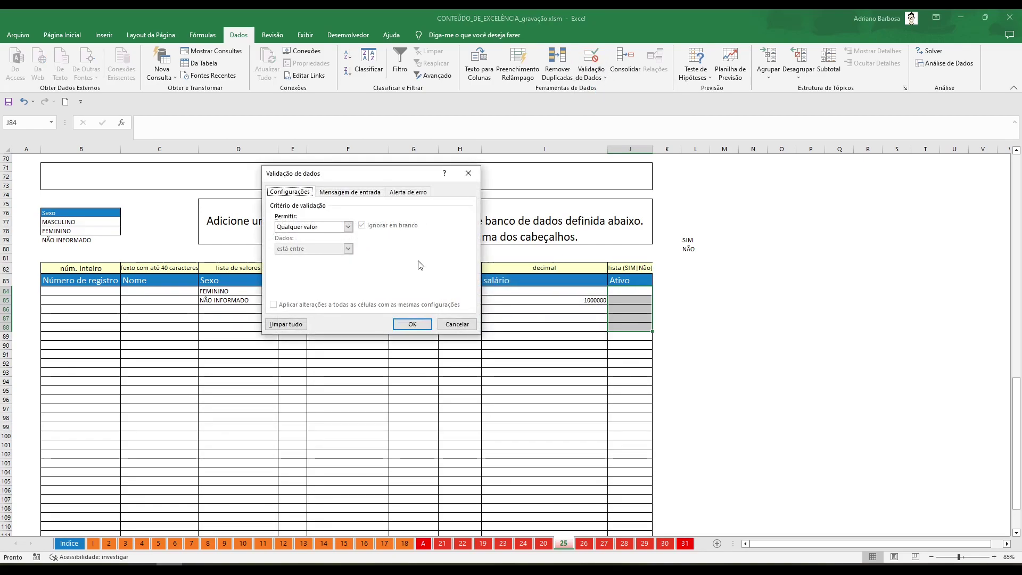
Set J84:J88 to a list validation sourced from =$L$79:$L$80.
click(348, 226)
click(299, 257)
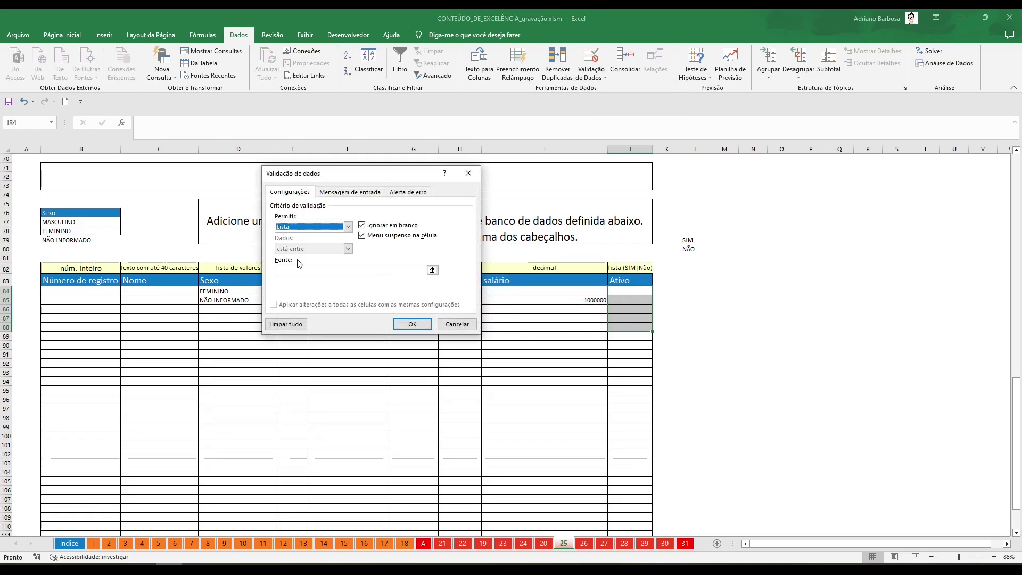
click(330, 270)
drag(687, 240, 690, 249)
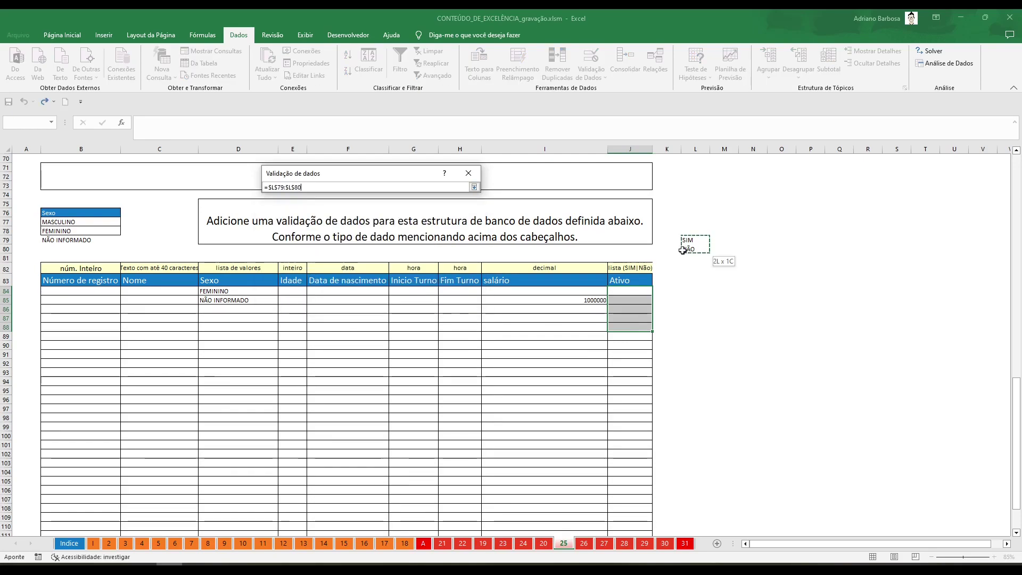
click(411, 324)
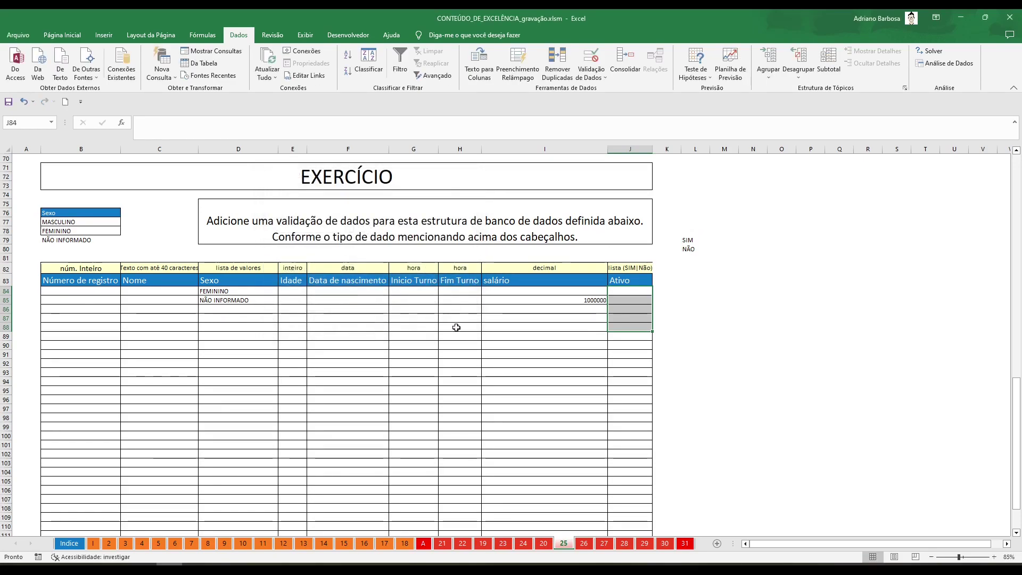
Choose SIM in J84 and NÃO in J85 and J86 from the dropdowns.
click(628, 291)
click(657, 292)
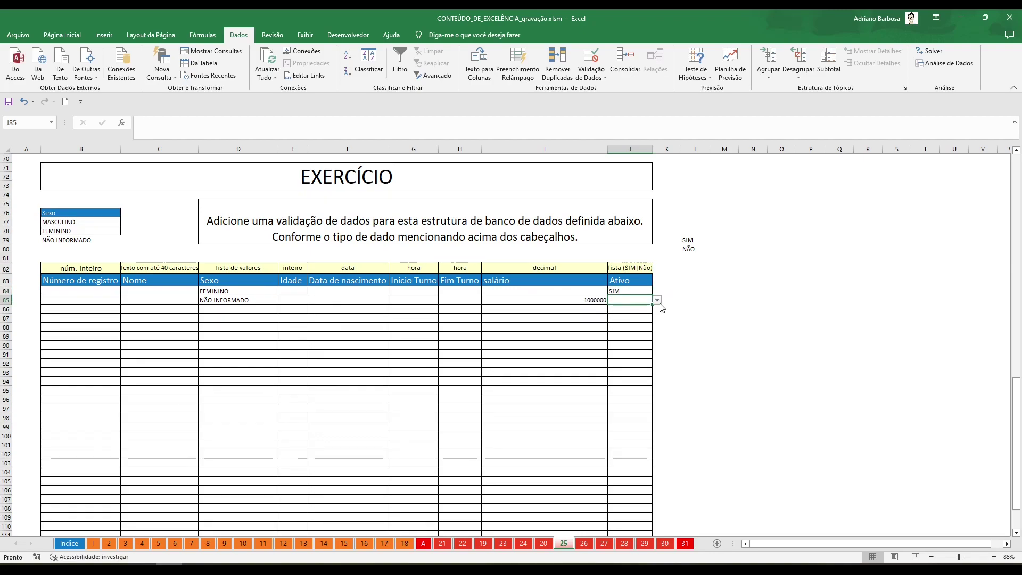
click(658, 301)
click(646, 312)
click(657, 309)
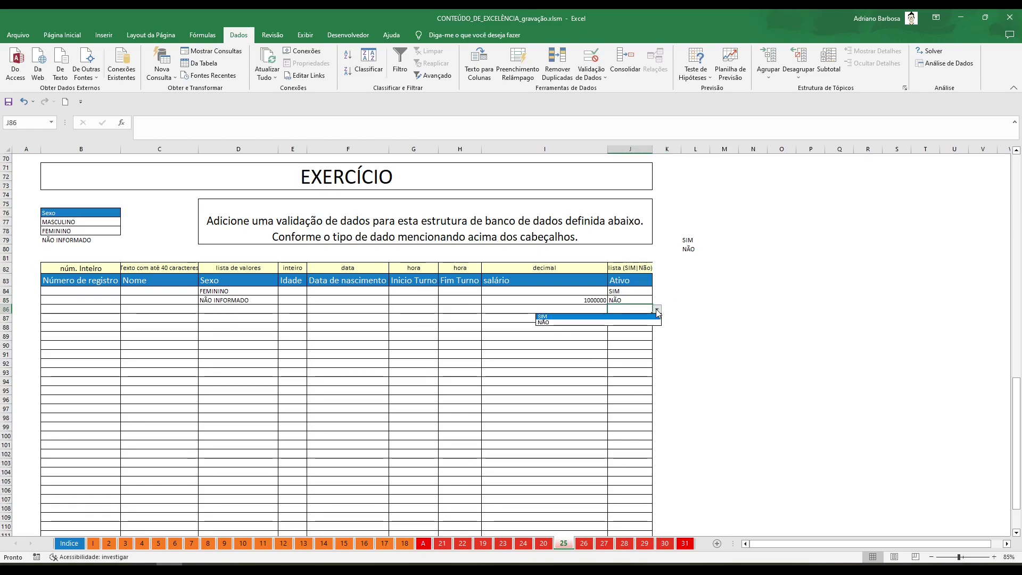
click(604, 326)
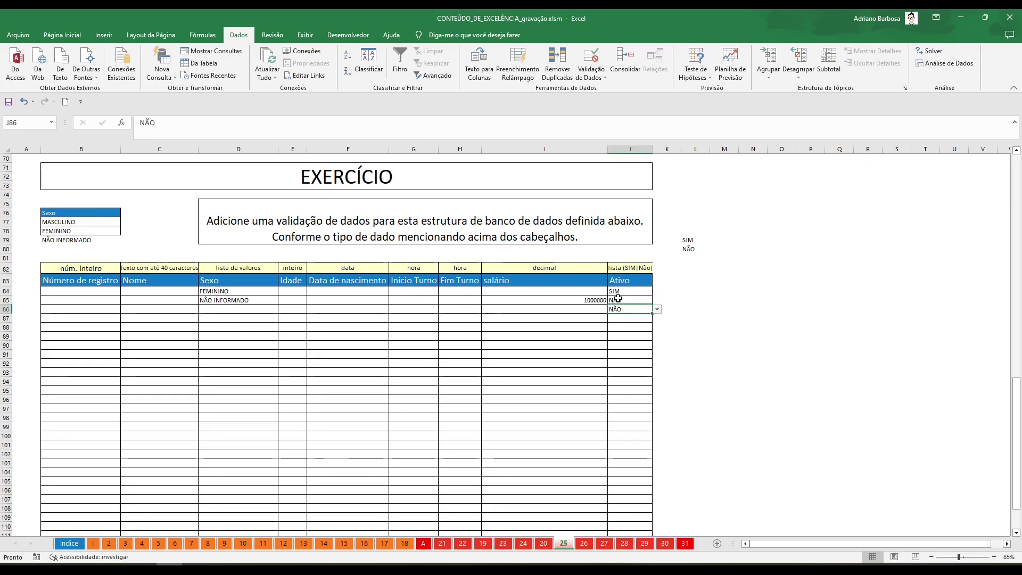
Review J85's validation settings and close them unchanged.
drag(677, 239, 680, 257)
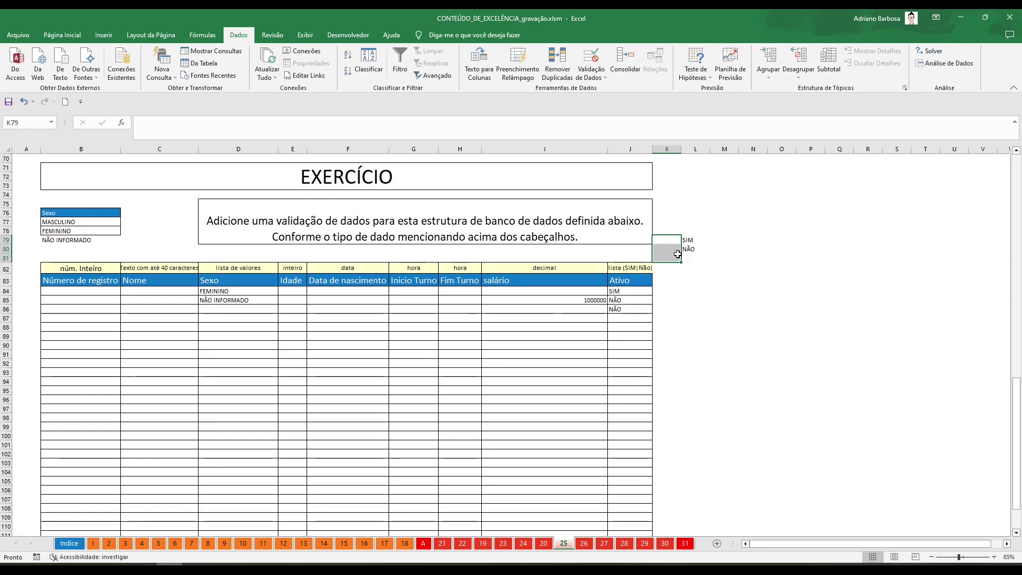
click(616, 300)
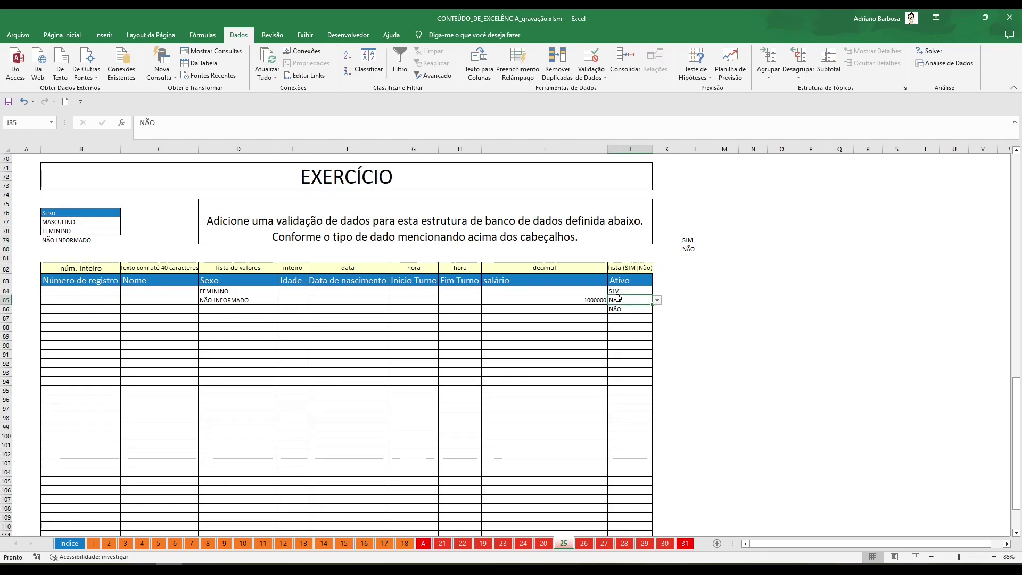
click(591, 57)
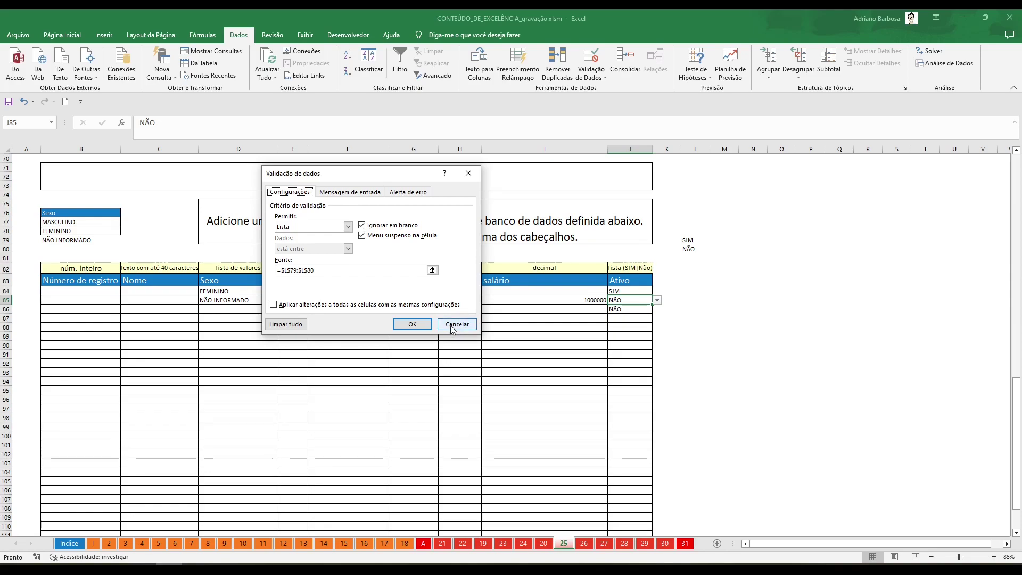
click(459, 324)
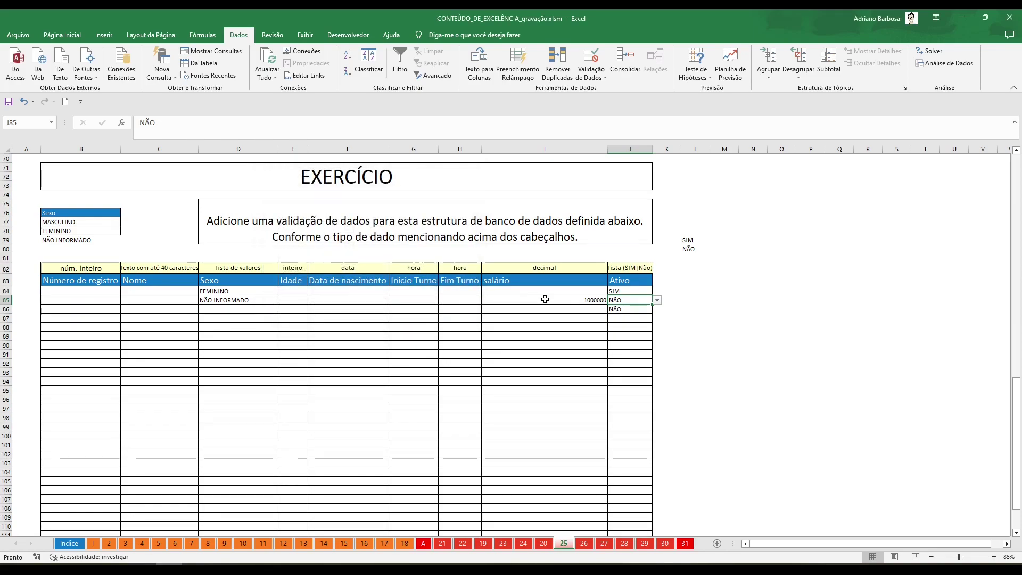
Scroll to the top of the sheet, then back down to the category table and validation example.
scroll(545, 299, up, 1)
scroll(545, 299, up, 7)
scroll(545, 299, up, 2)
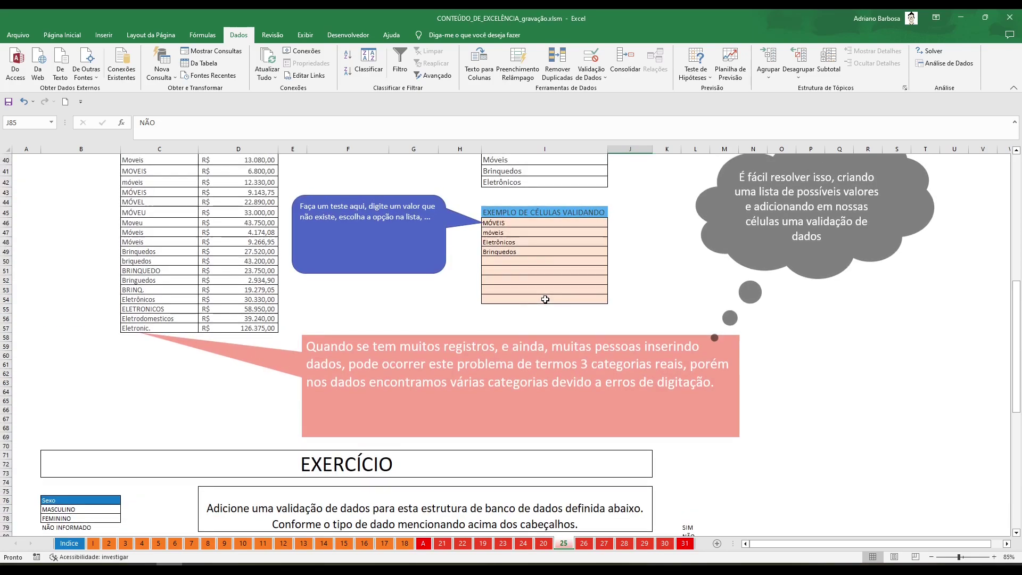
scroll(545, 299, up, 5)
scroll(545, 299, up, 7)
scroll(545, 299, down, 5)
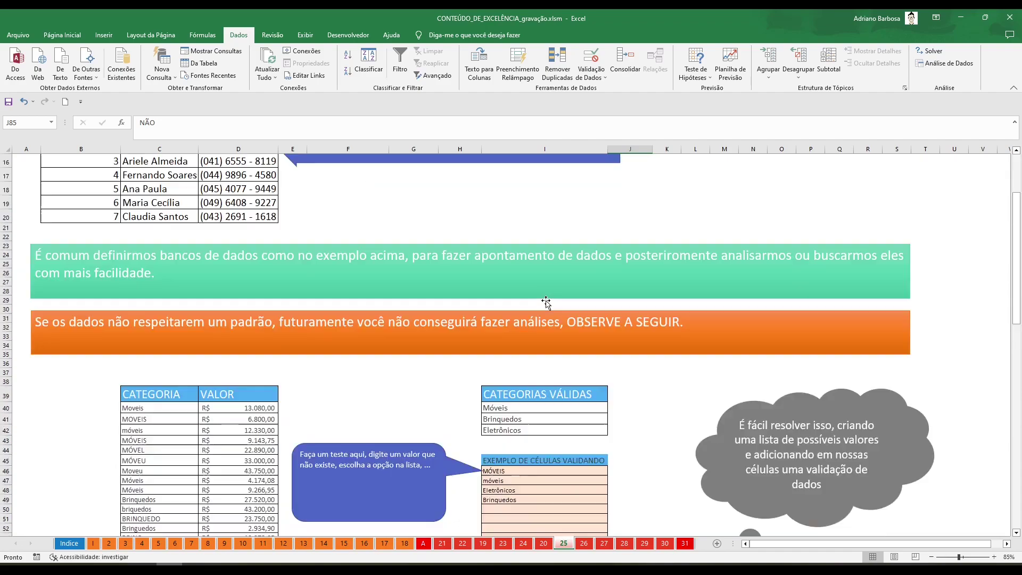
scroll(546, 299, down, 6)
scroll(546, 300, down, 1)
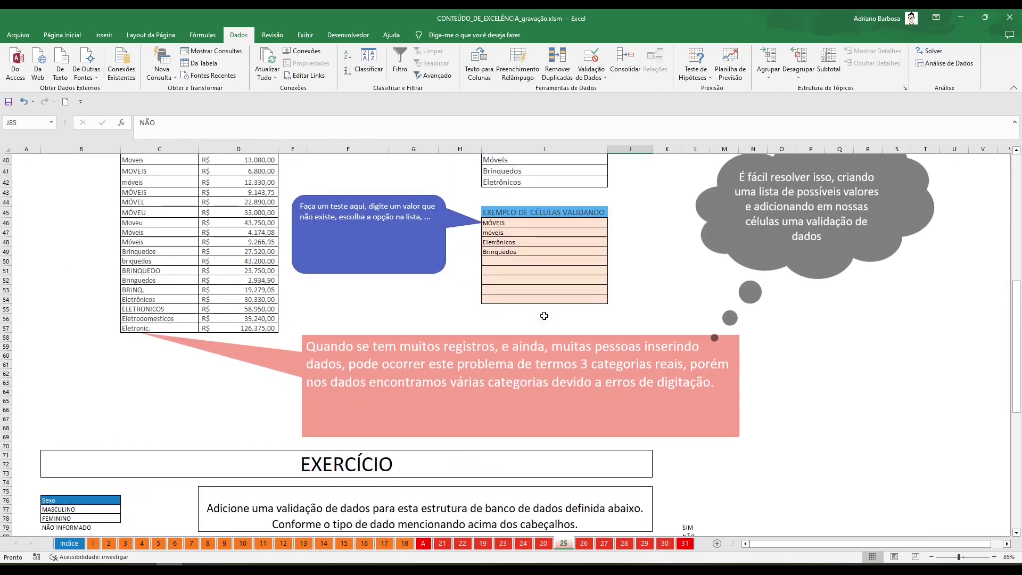